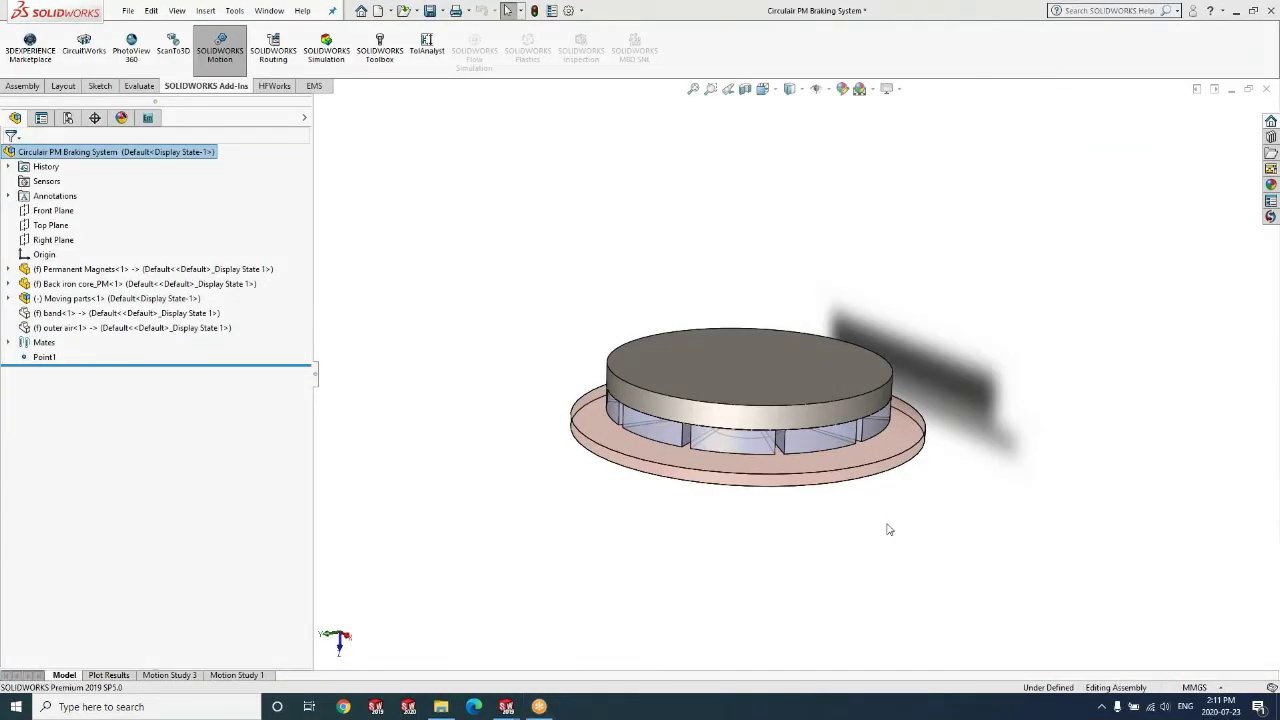
# Step: Examine the braking assembly from above and below, highlighting the Moving parts disk relative to the magnets and back iron core
pyautogui.moveTo(890, 548); pyautogui.dragTo(800, 510, button='middle')
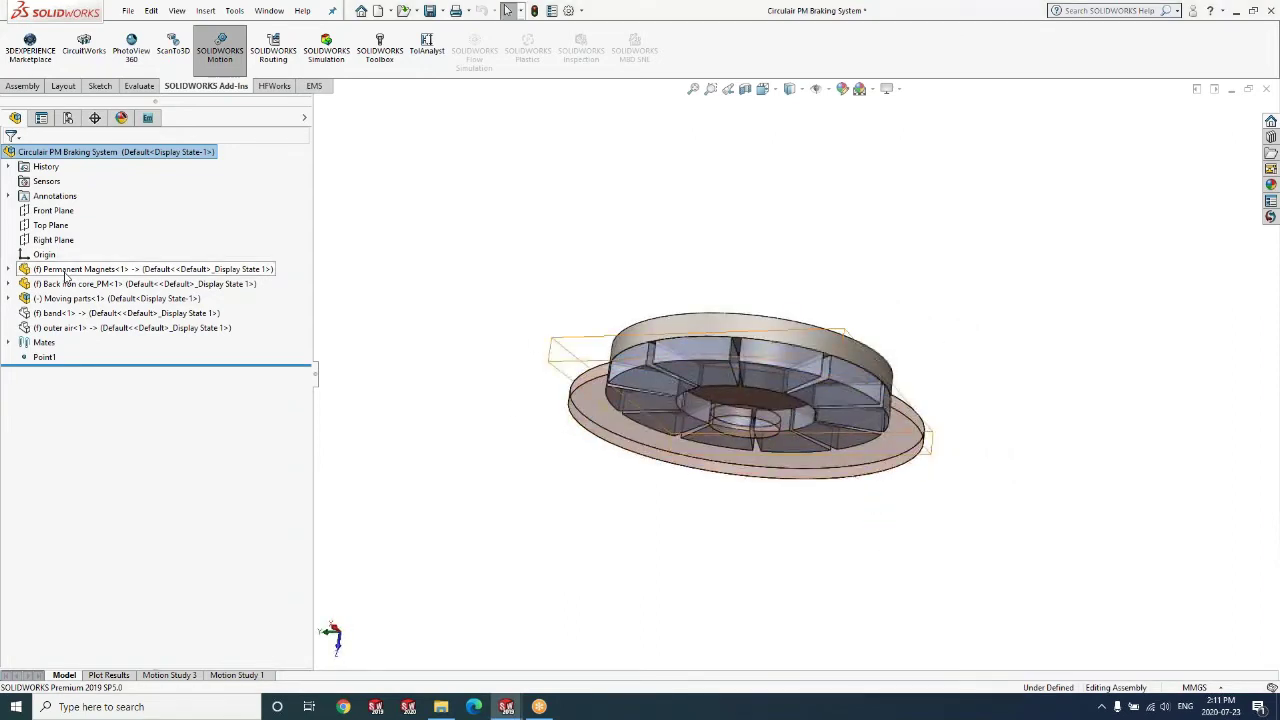
pyautogui.click(110, 298)
pyautogui.moveTo(572, 513); pyautogui.dragTo(567, 611, button='middle')
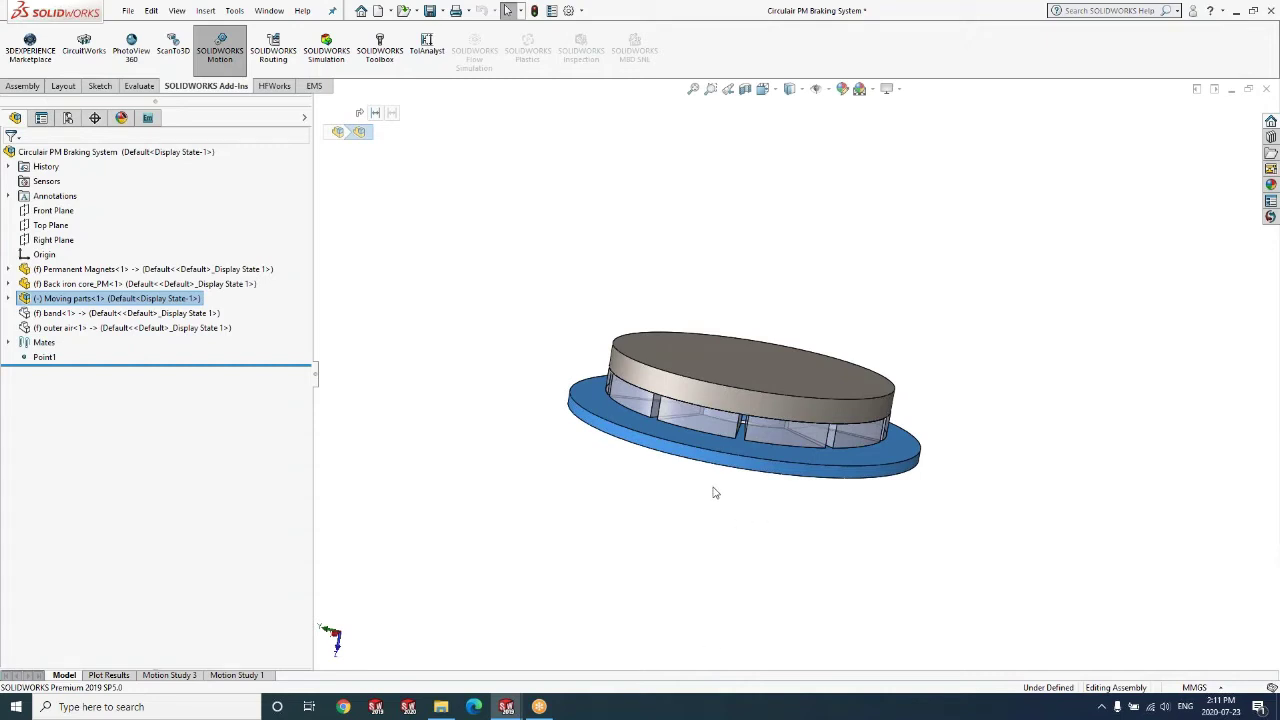
pyautogui.moveTo(703, 492); pyautogui.dragTo(746, 457, button='middle')
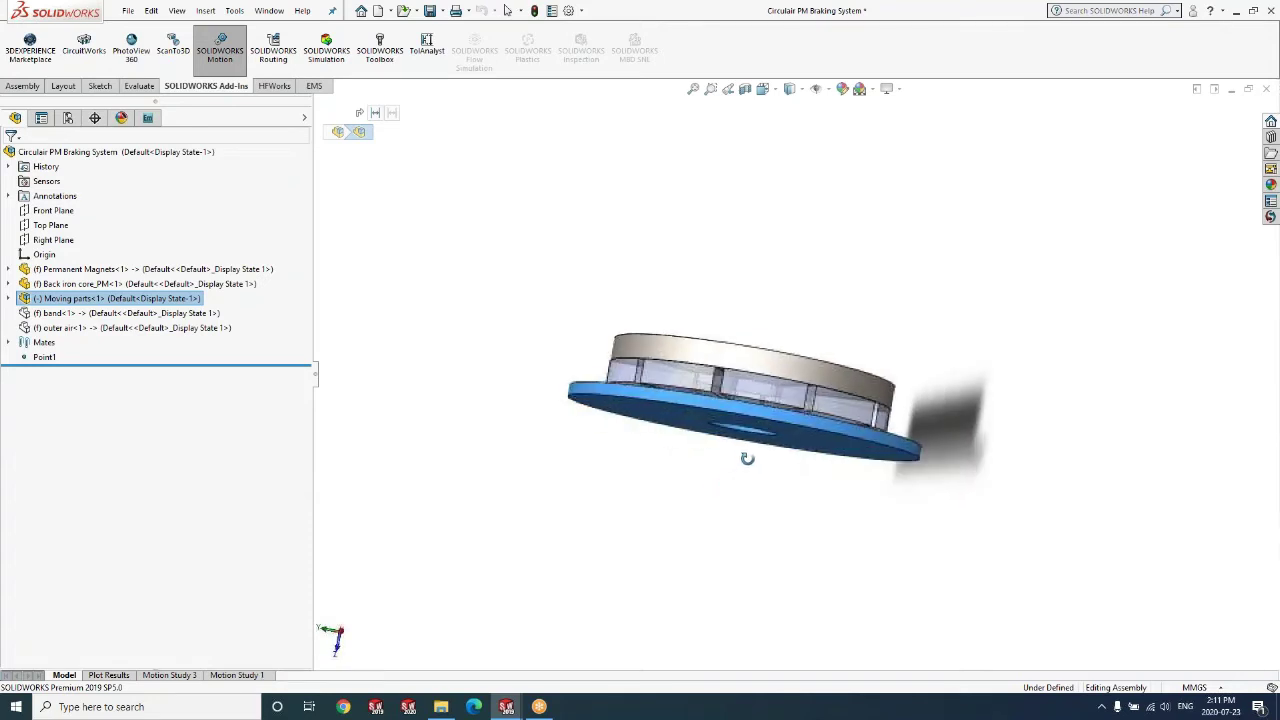
pyautogui.scroll(-4, 770, 380)
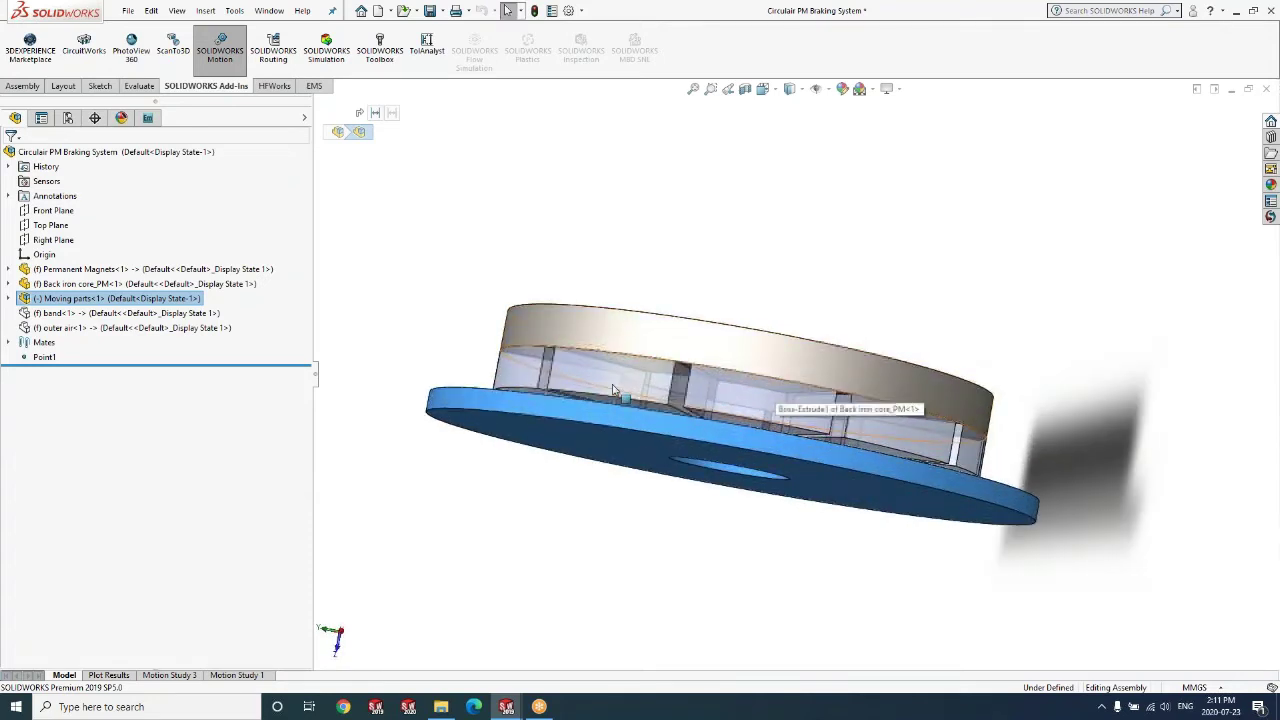
pyautogui.moveTo(400, 297); pyautogui.dragTo(394, 357, button='middle')
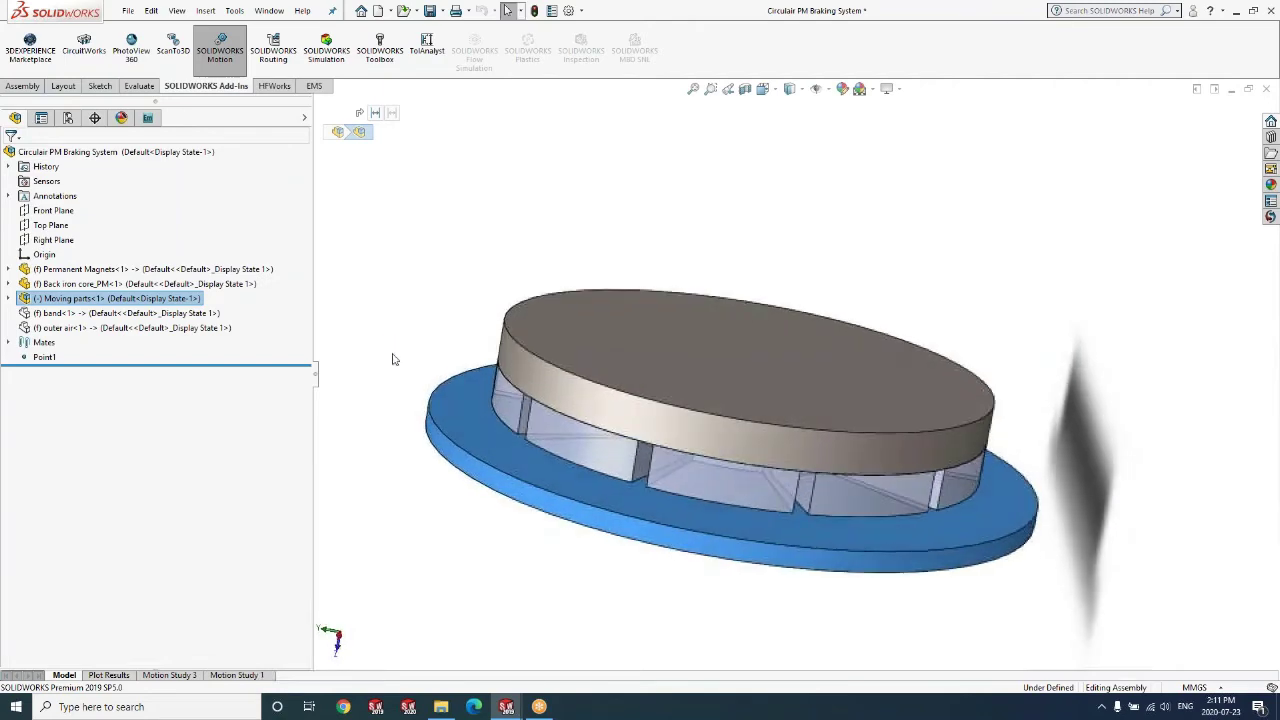
pyautogui.click(395, 351)
pyautogui.moveTo(517, 286); pyautogui.dragTo(644, 360, button='middle')
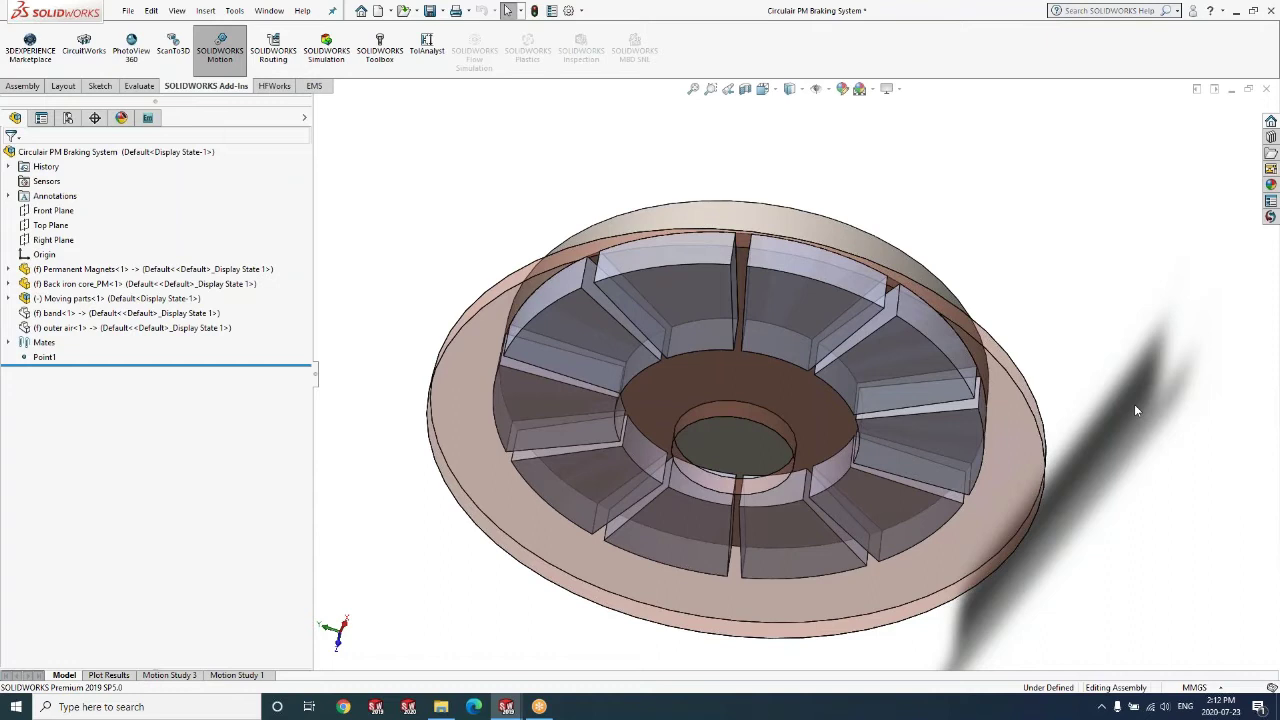
pyautogui.press('z')
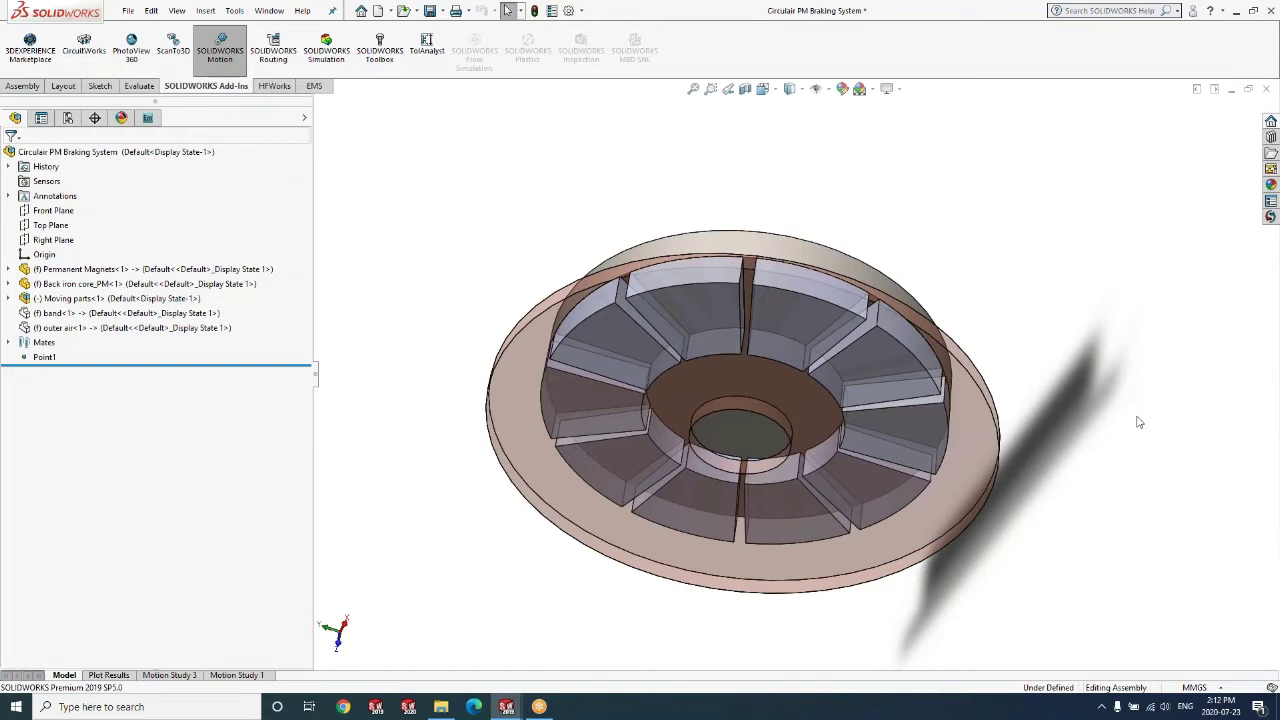
pyautogui.moveTo(1115, 455); pyautogui.dragTo(1049, 574, button='middle')
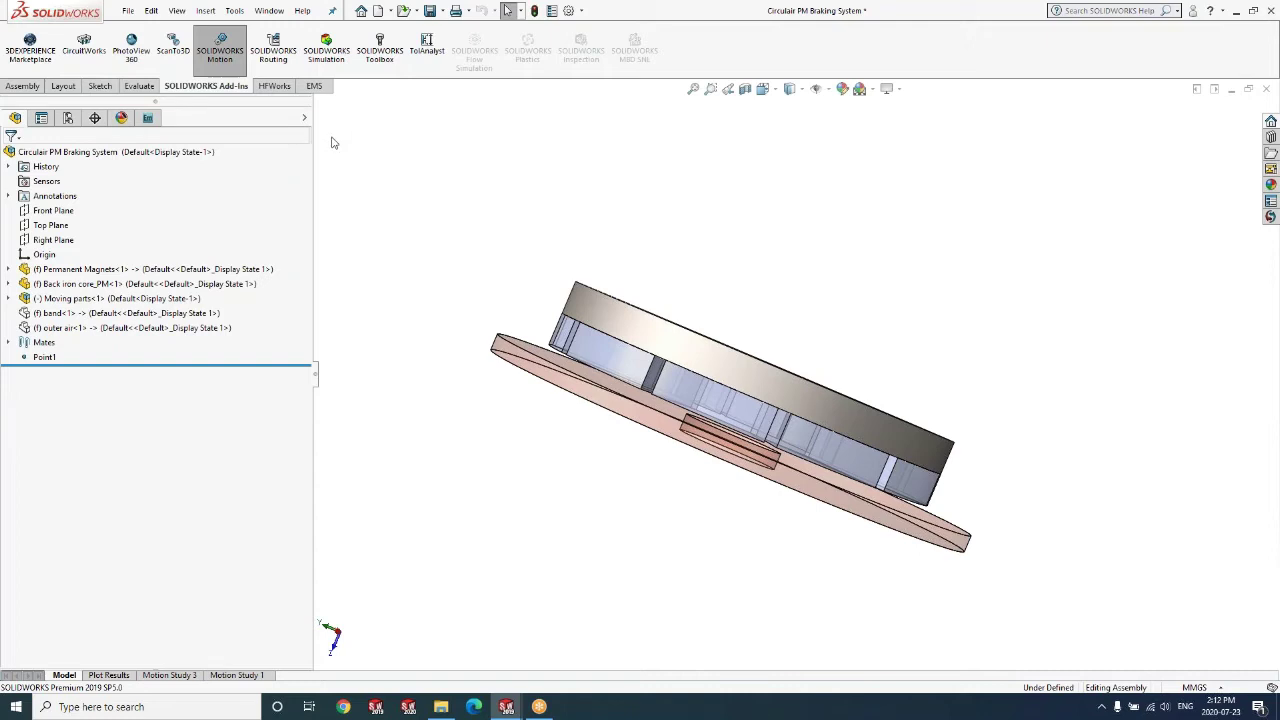
# Step: Show the EMS study tree and review the Initial Velocity study's properties summary and available commands
pyautogui.click(148, 119)
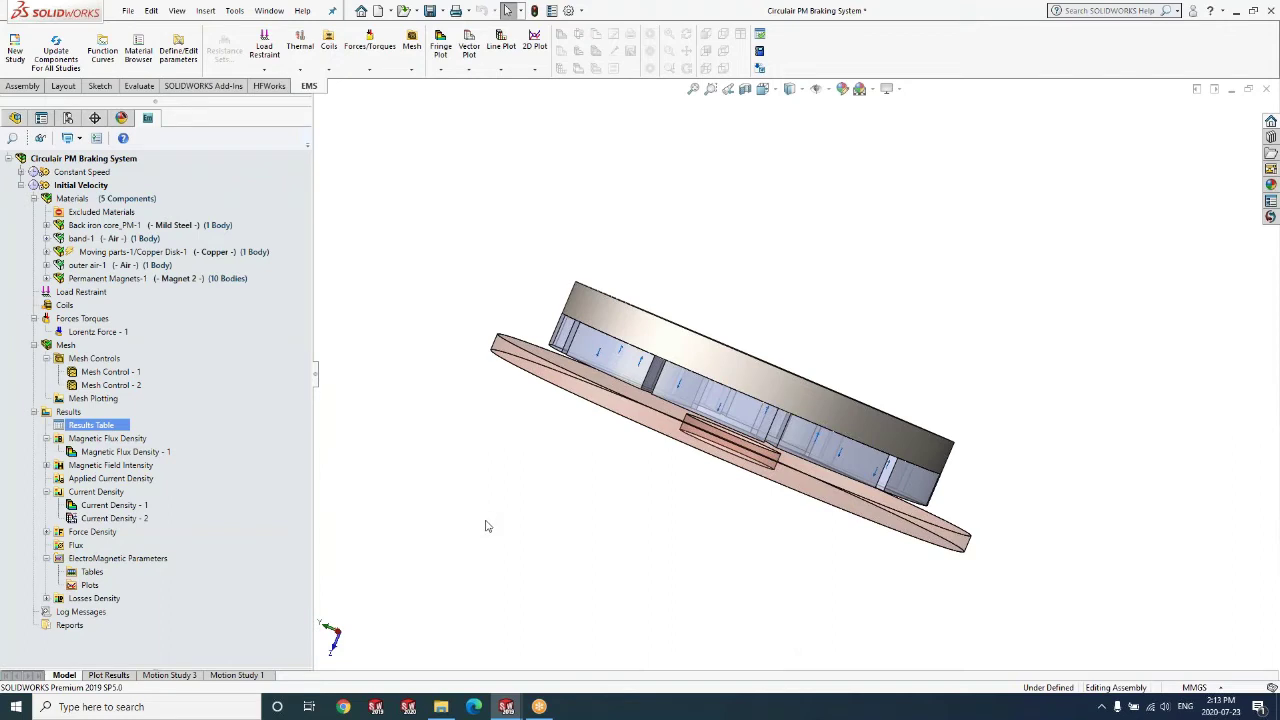
pyautogui.click(103, 187)
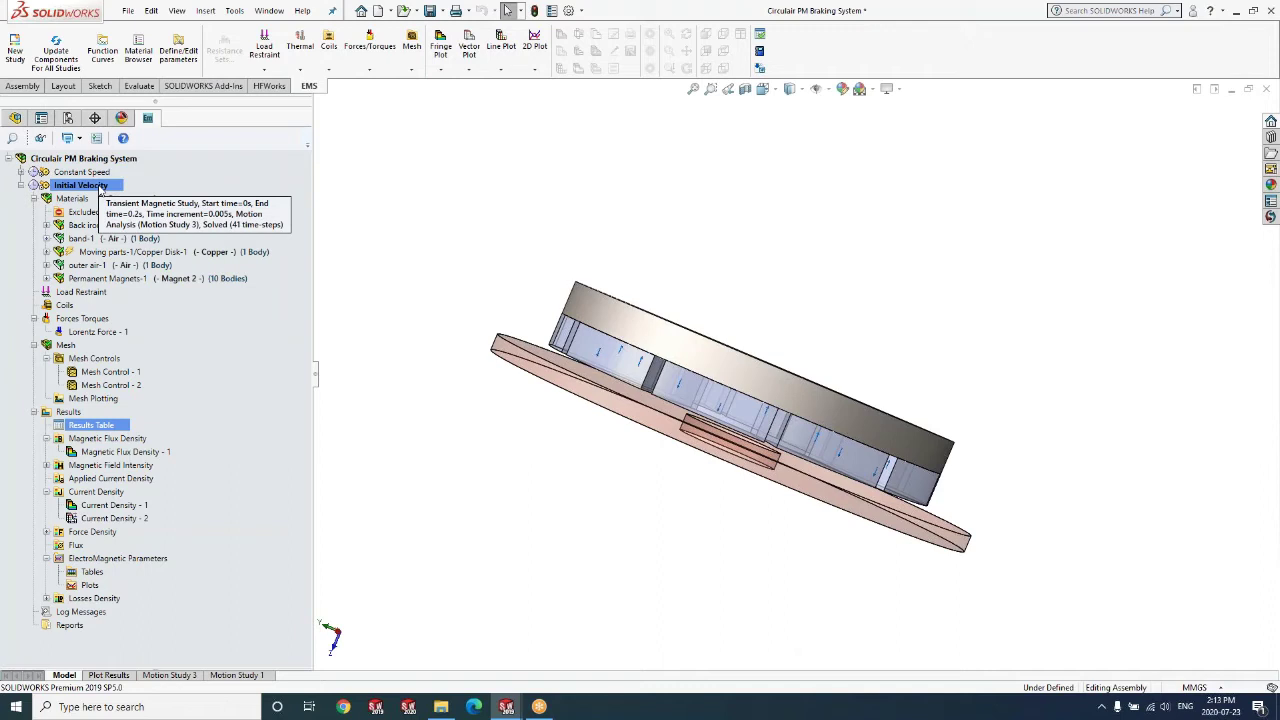
pyautogui.rightClick(101, 190)
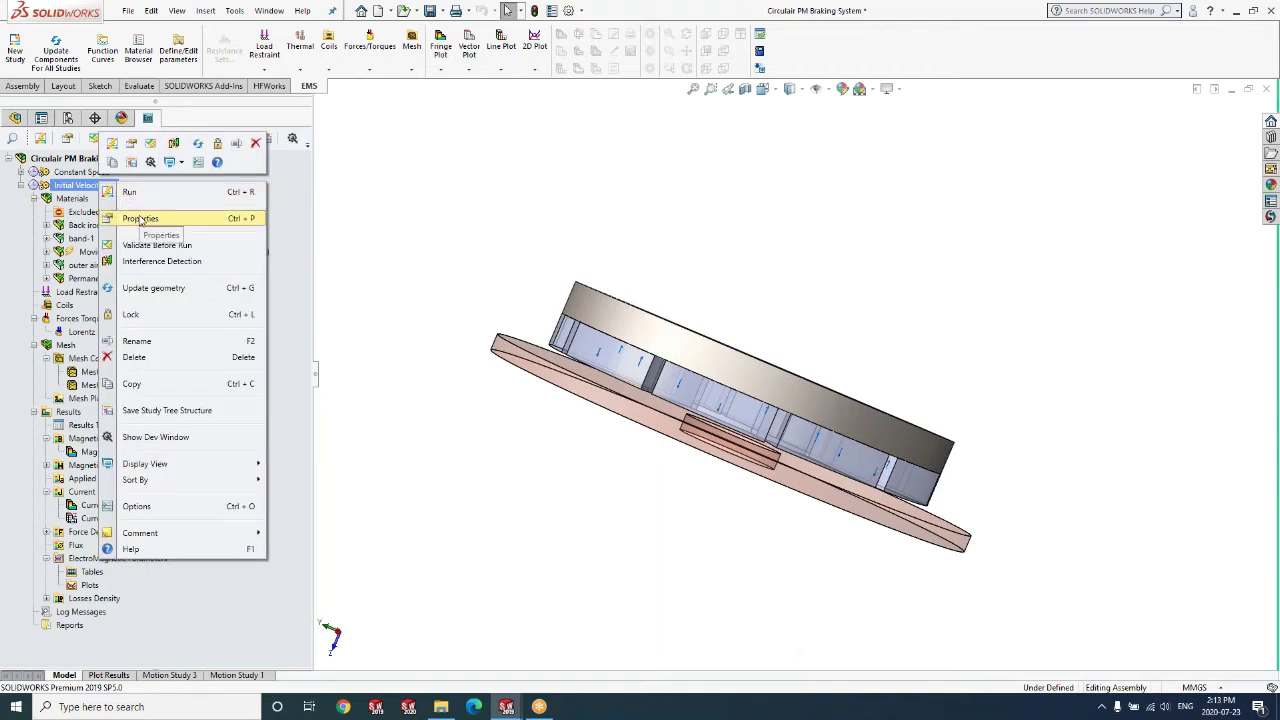
pyautogui.click(404, 208)
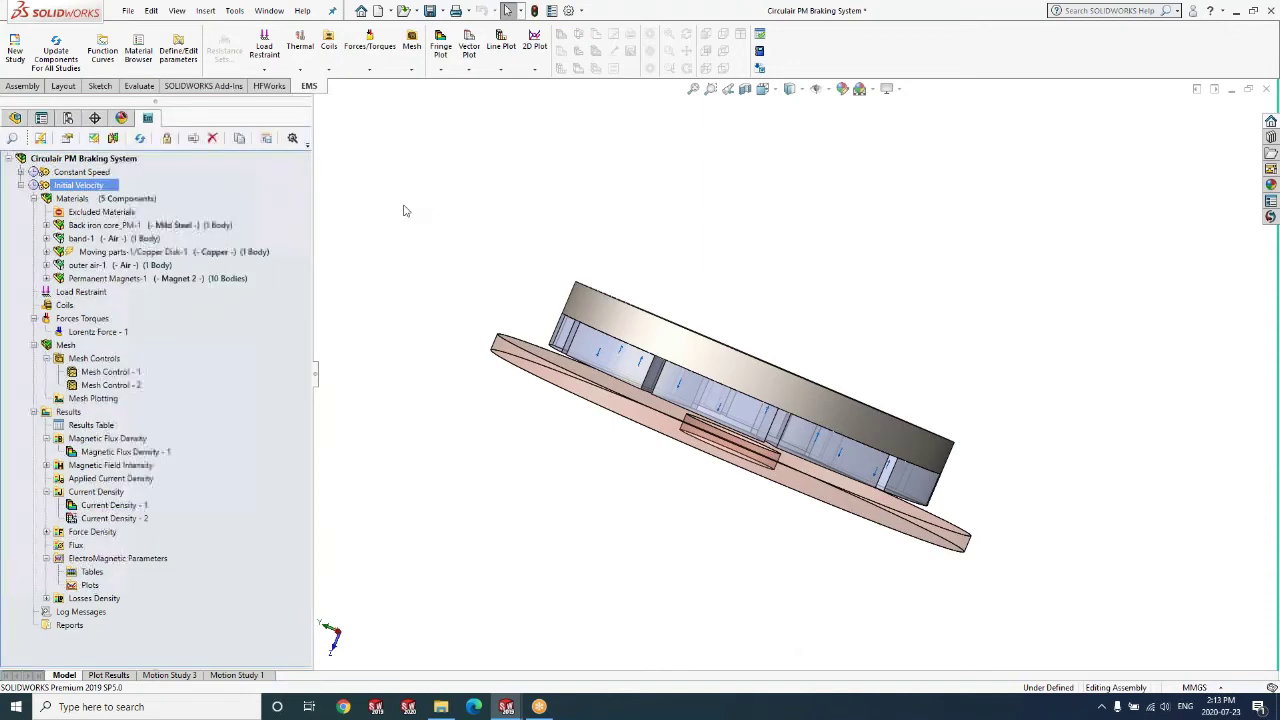
# Step: Start a new Transient Magnetic study for the assembly, check its coupling analysis options, and discard it
pyautogui.click(91, 160)
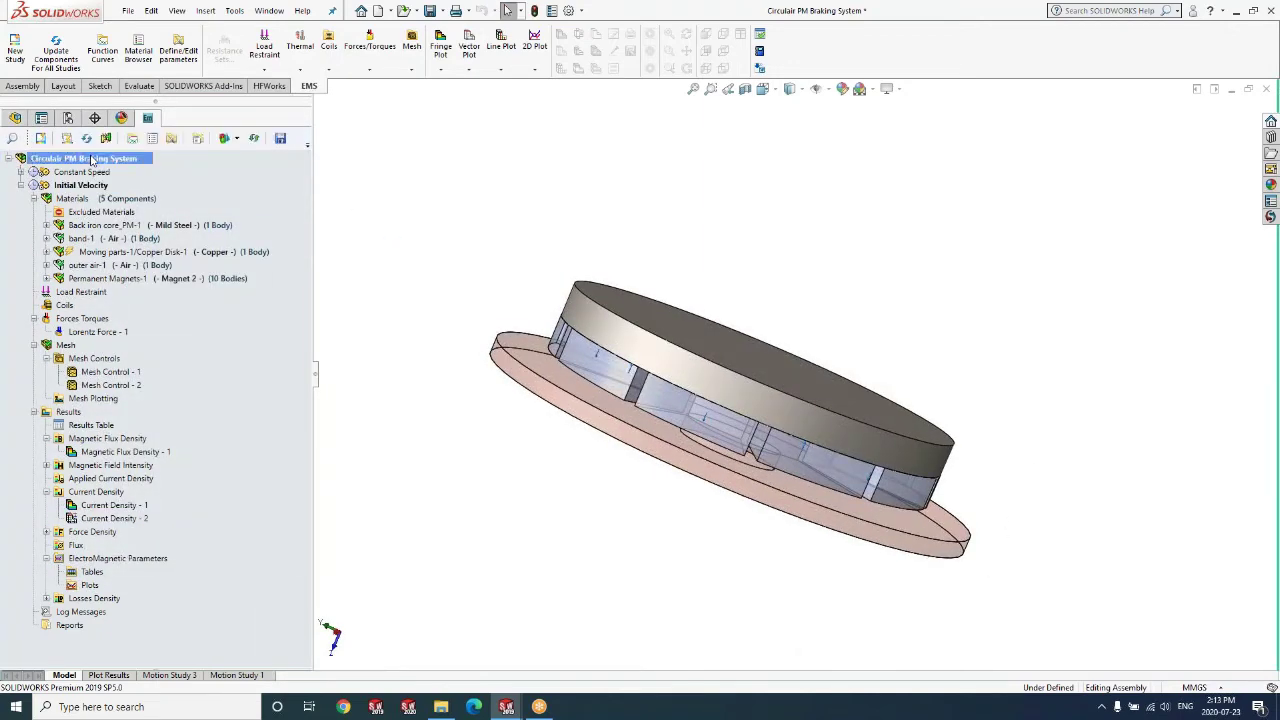
pyautogui.rightClick(91, 160)
pyautogui.click(262, 251)
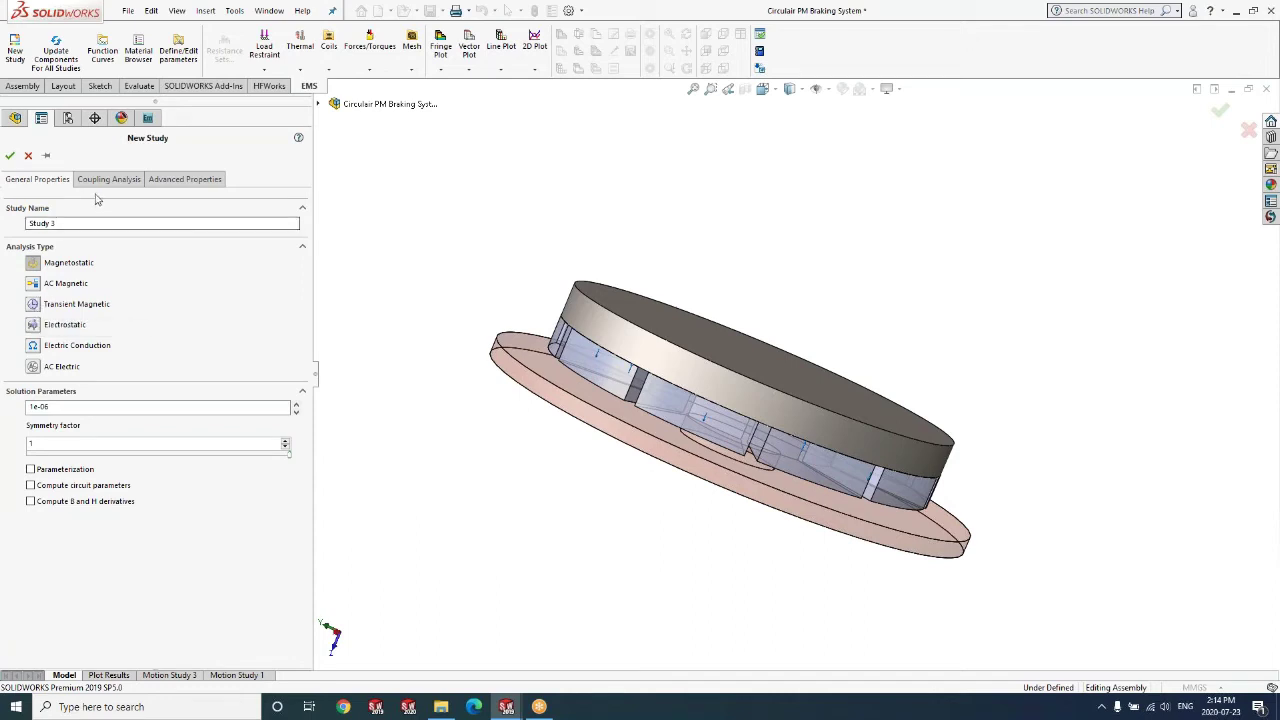
pyautogui.click(44, 308)
pyautogui.click(109, 179)
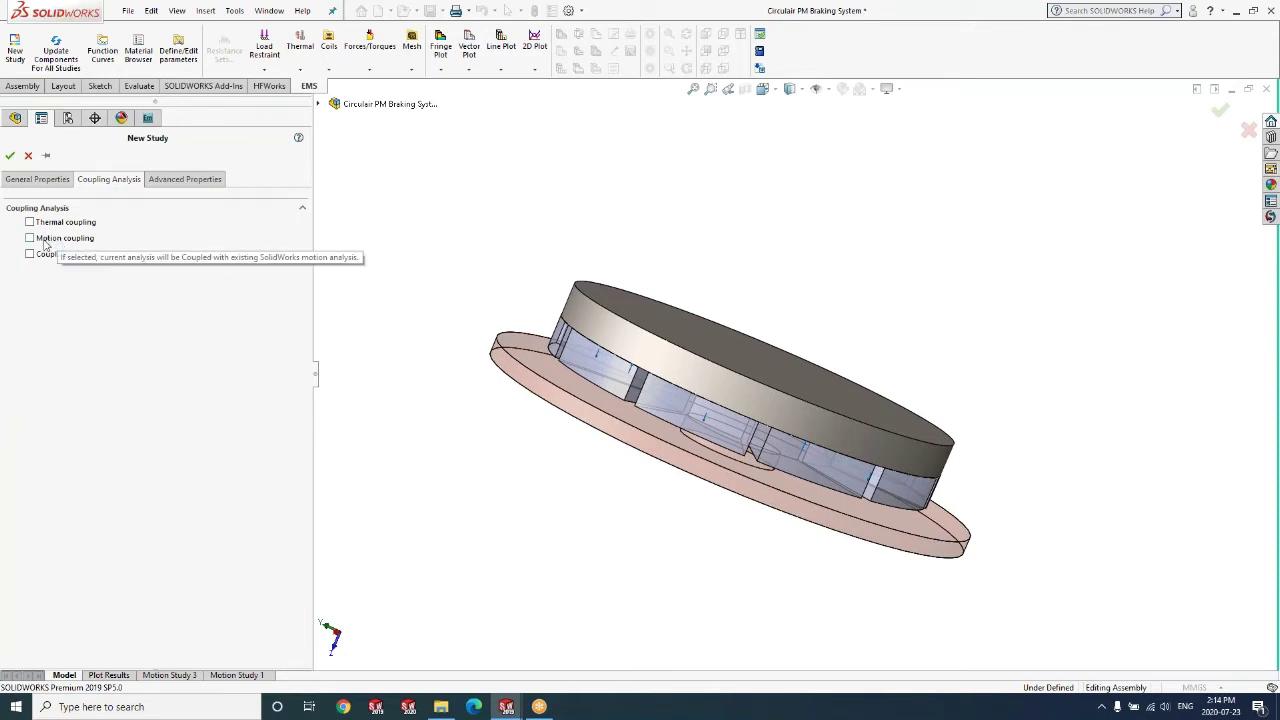
pyautogui.click(28, 156)
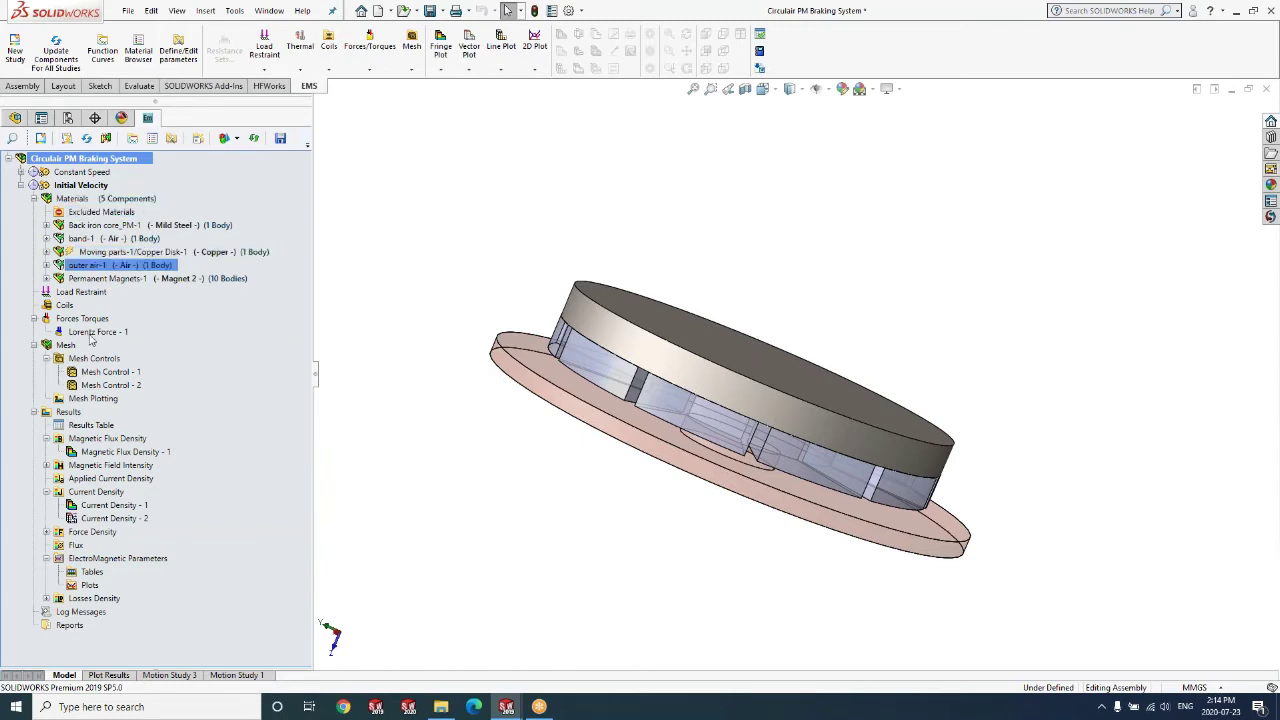
# Step: Collapse the study results and show the material library for applying a material to the back iron core
pyautogui.click(33, 412)
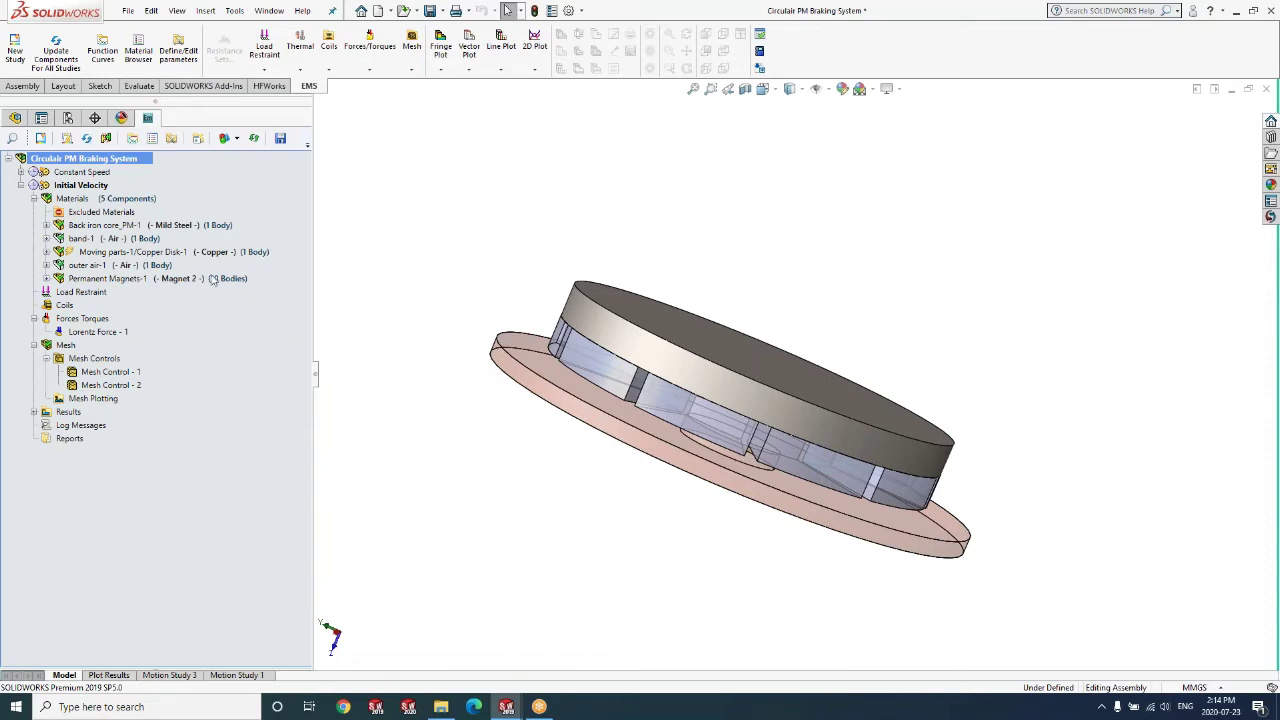
pyautogui.click(206, 228)
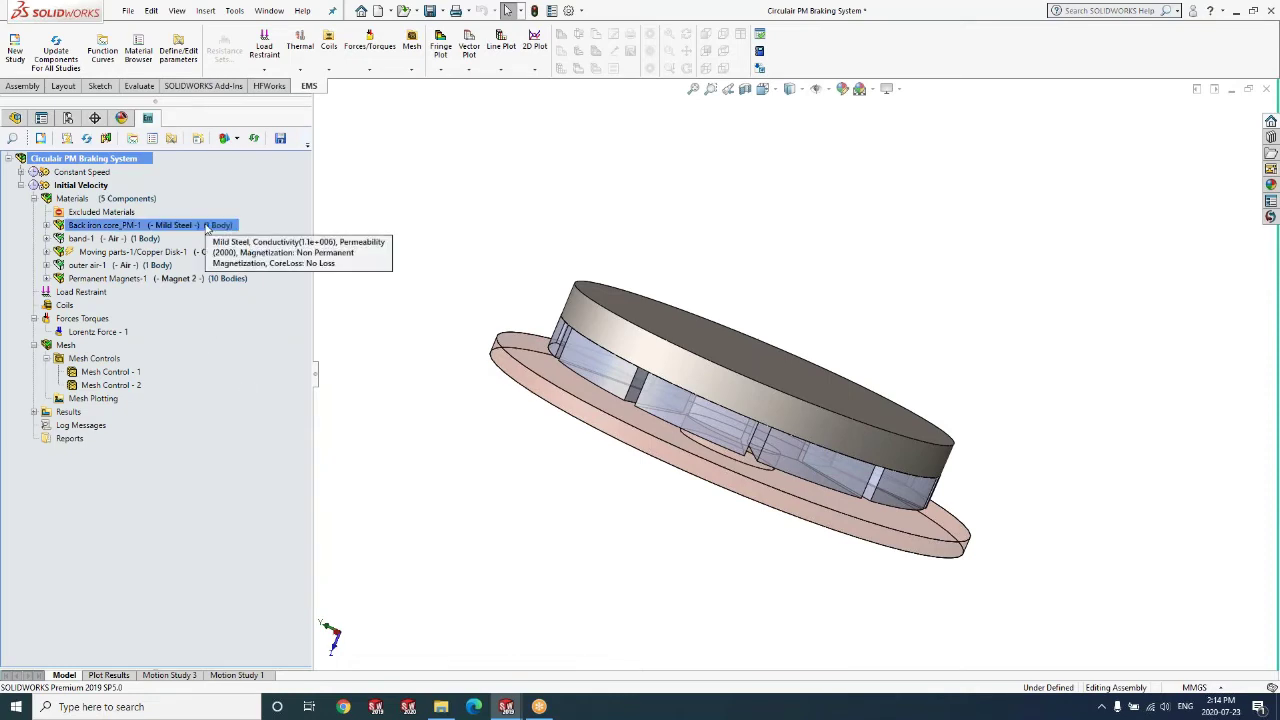
pyautogui.rightClick(206, 228)
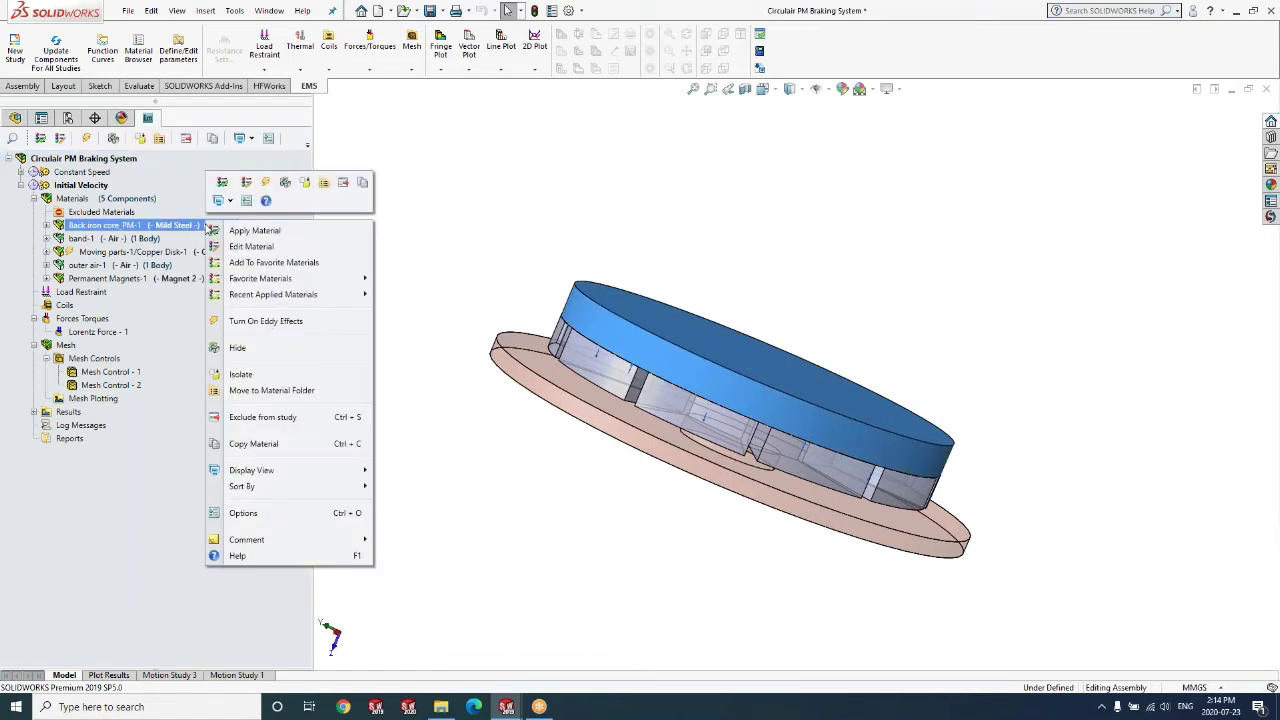
pyautogui.click(266, 235)
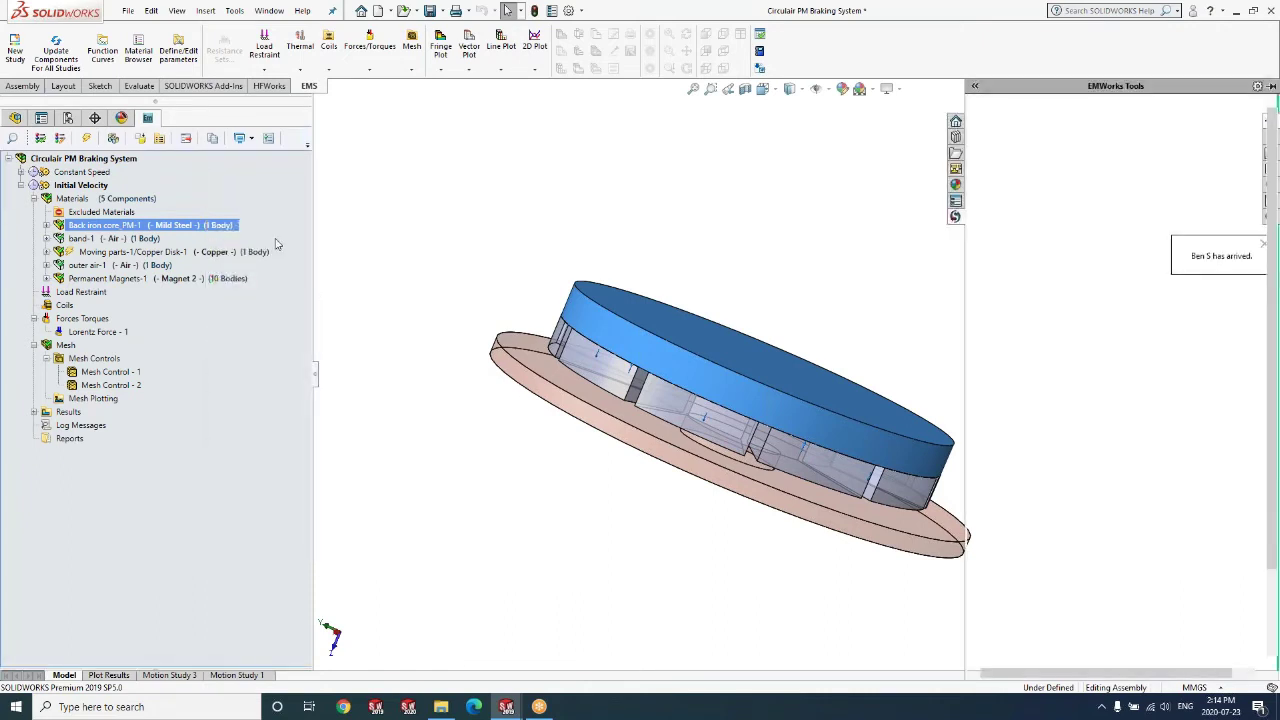
pyautogui.moveTo(965, 352); pyautogui.dragTo(884, 355)
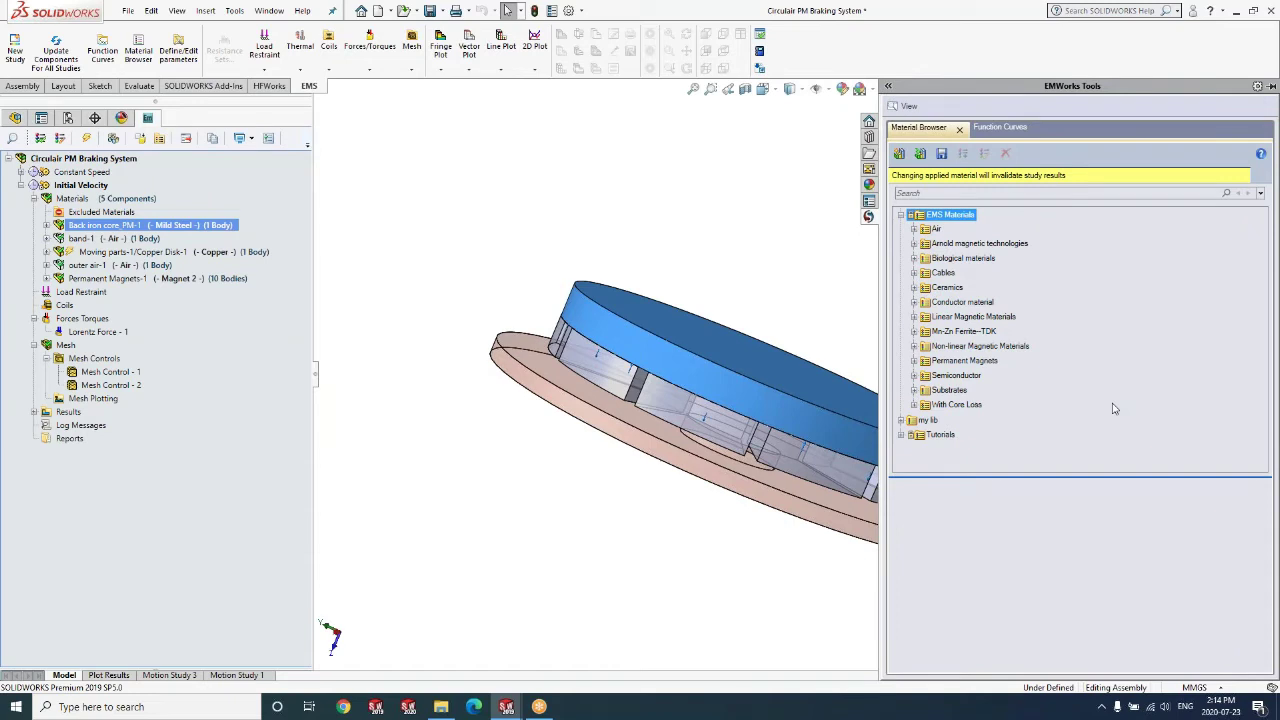
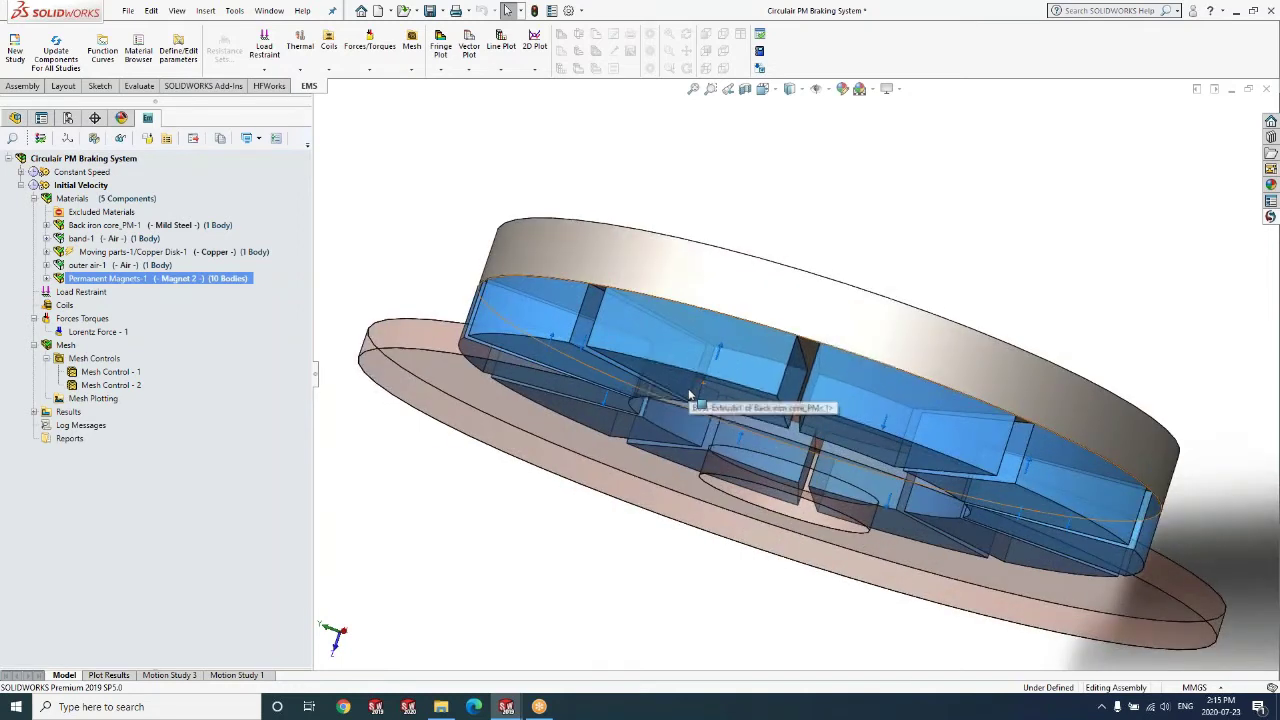
# Step: List the individual permanent magnet bodies and browse the Permanent Magnets category of the material library, including Samarium Cobalt
pyautogui.click(46, 279)
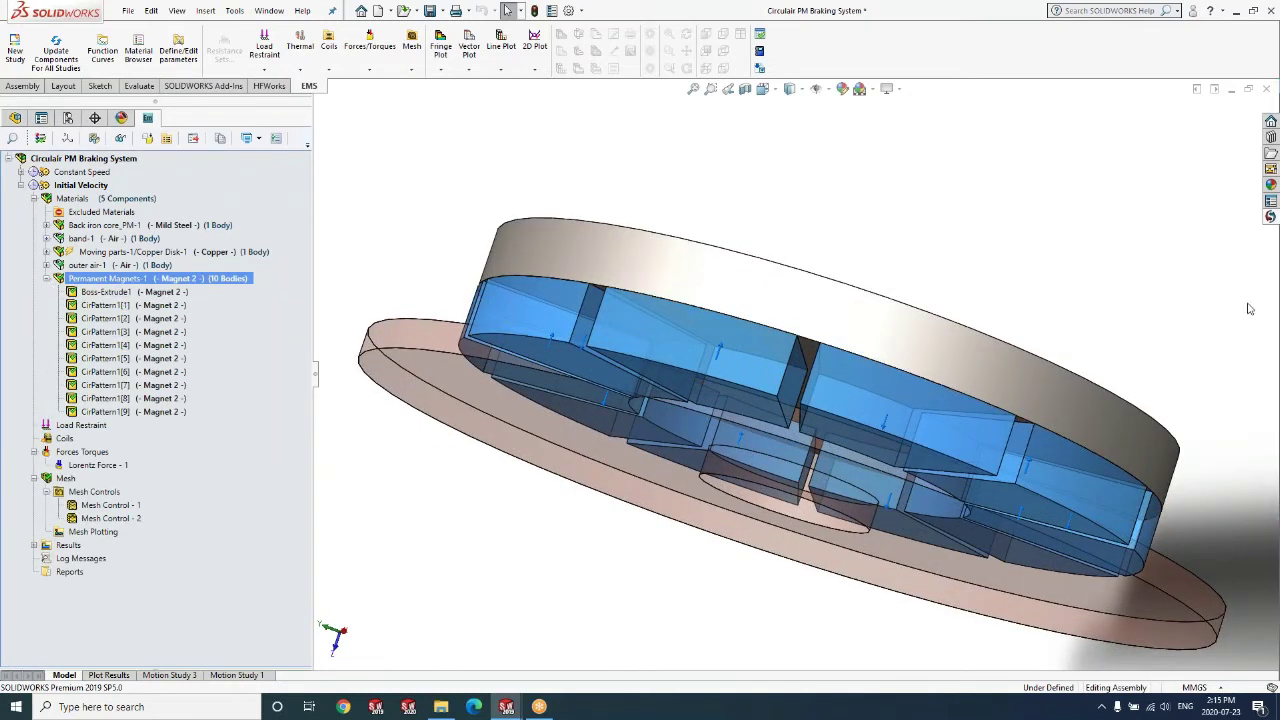
pyautogui.click(1271, 217)
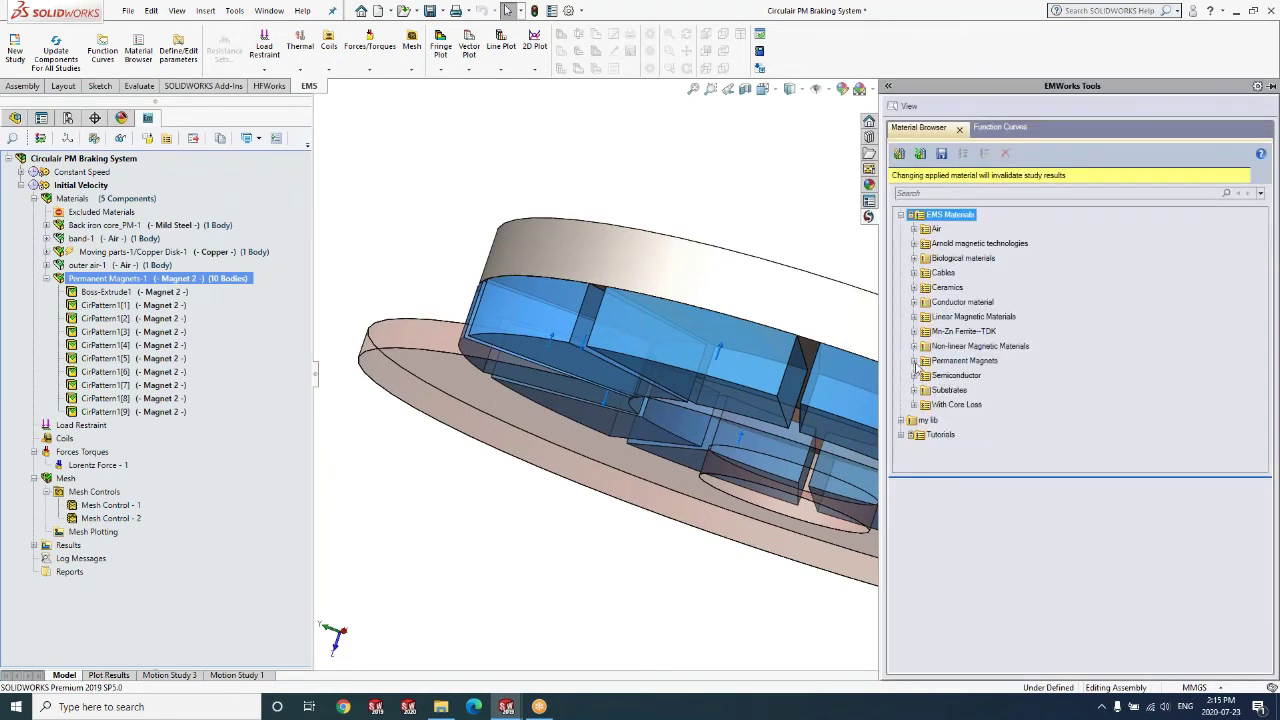
pyautogui.click(914, 361)
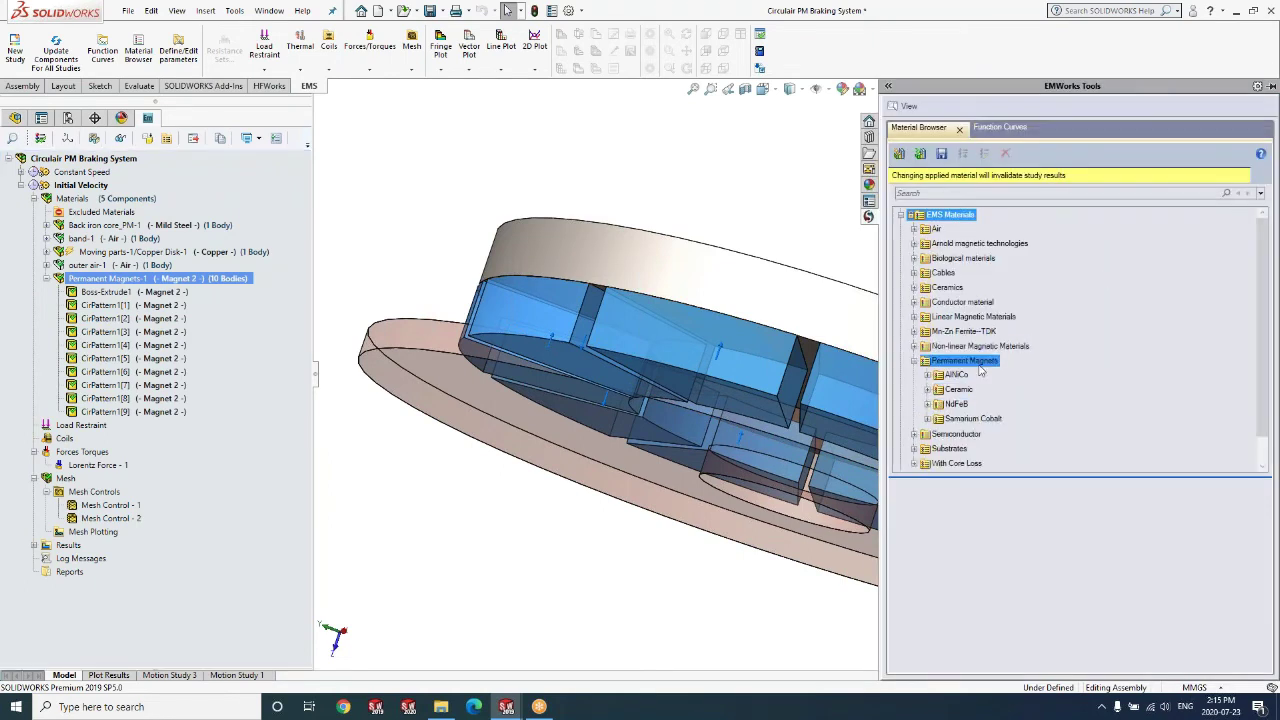
pyautogui.click(981, 419)
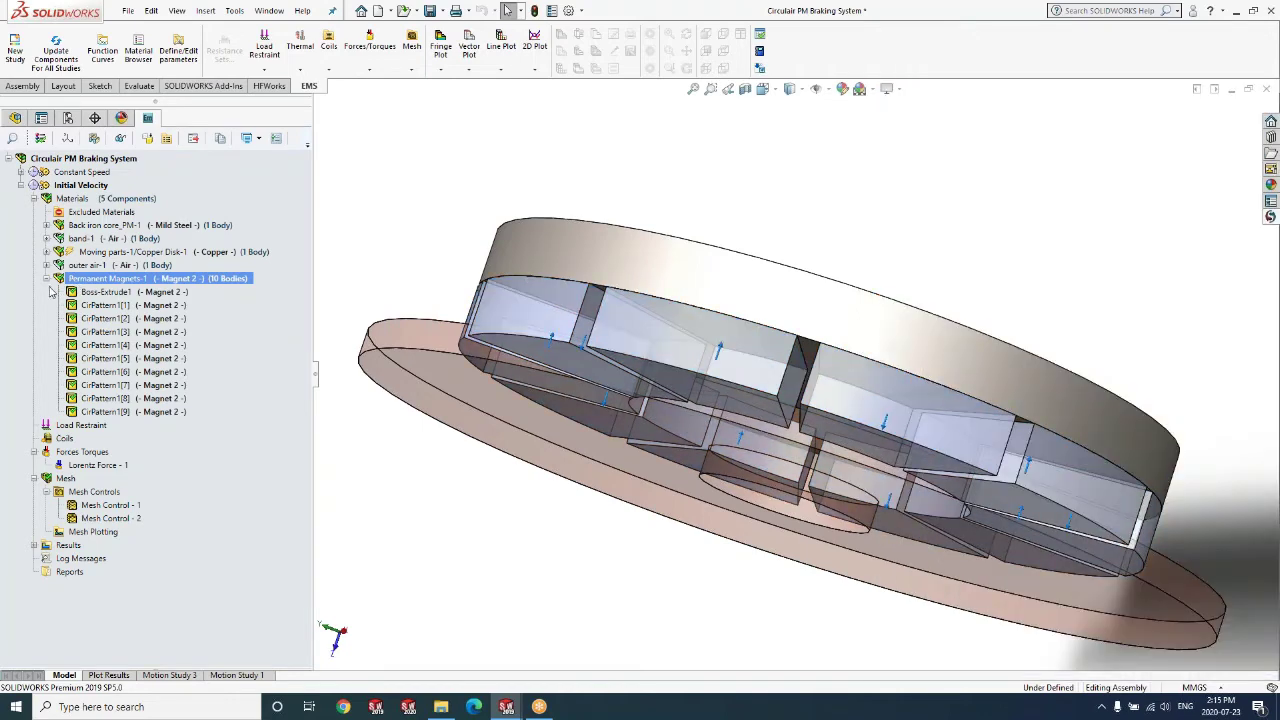
# Step: Inspect the magnetization arrows on the magnets up close and highlight the Boss-Extrude1 magnet body
pyautogui.scroll(-3, 781, 443)
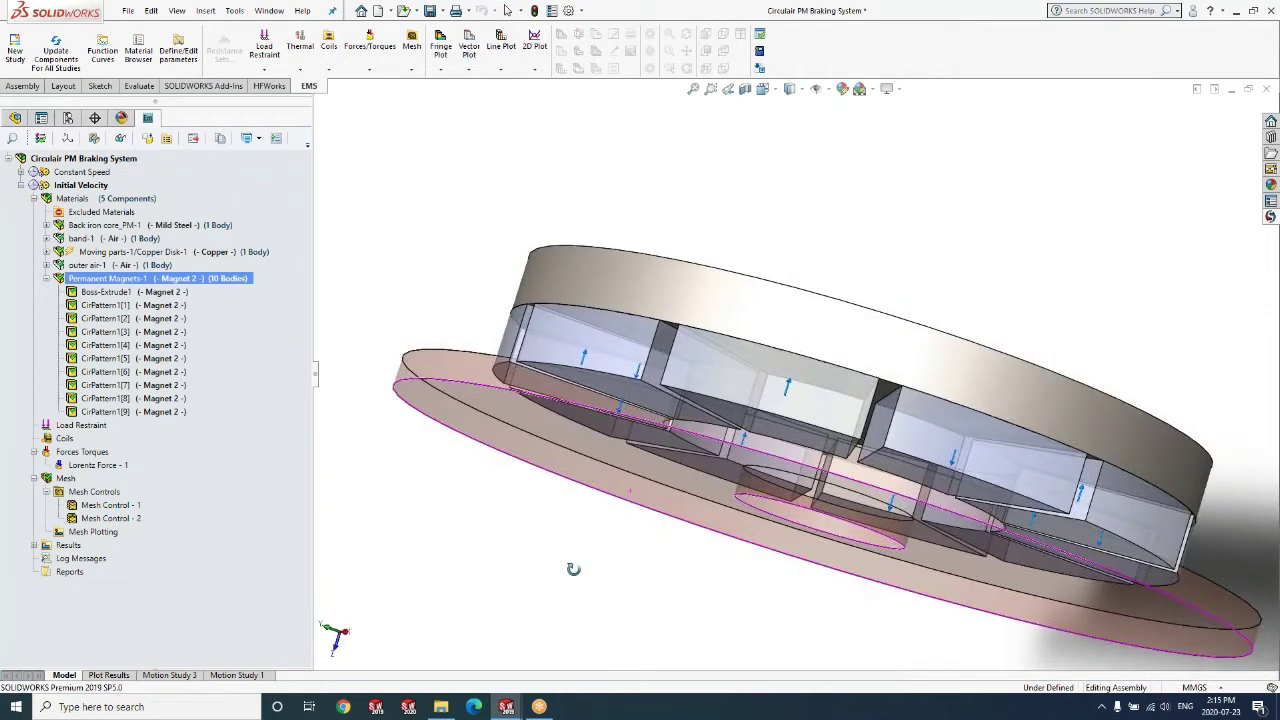
pyautogui.scroll(-2, 781, 443)
pyautogui.scroll(-3, 828, 370)
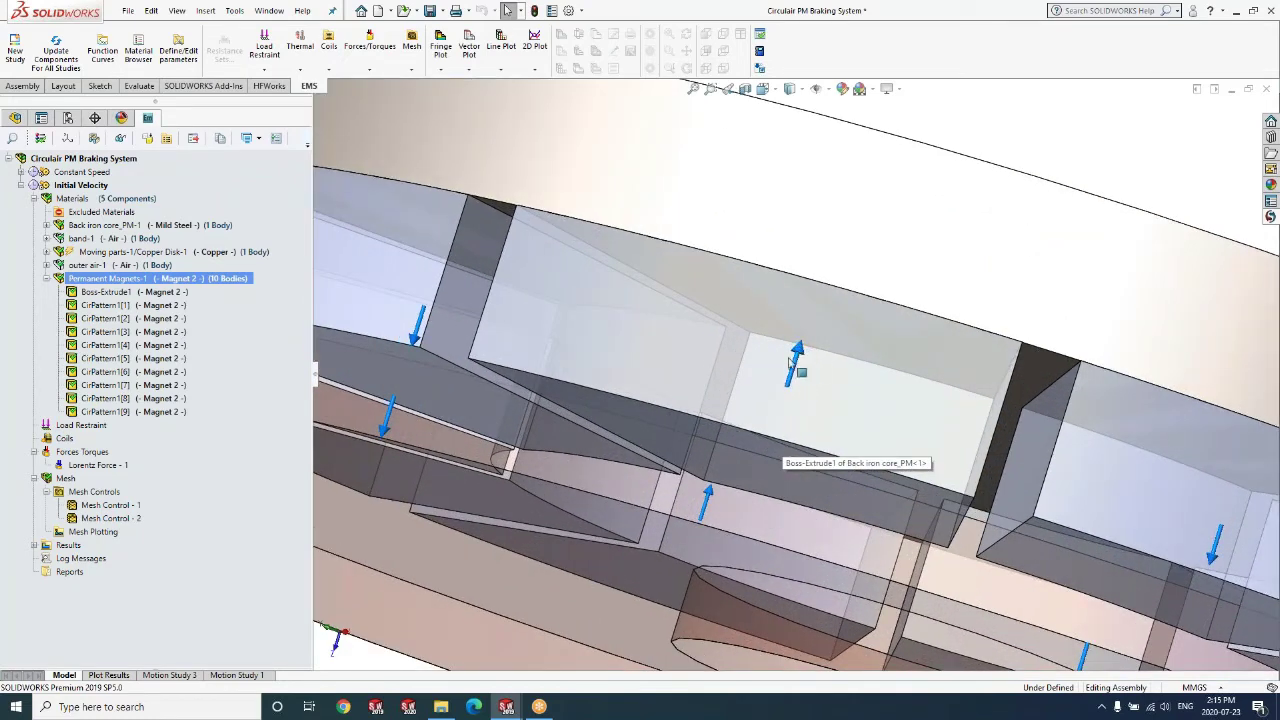
pyautogui.click(178, 294)
pyautogui.scroll(3, 605, 422)
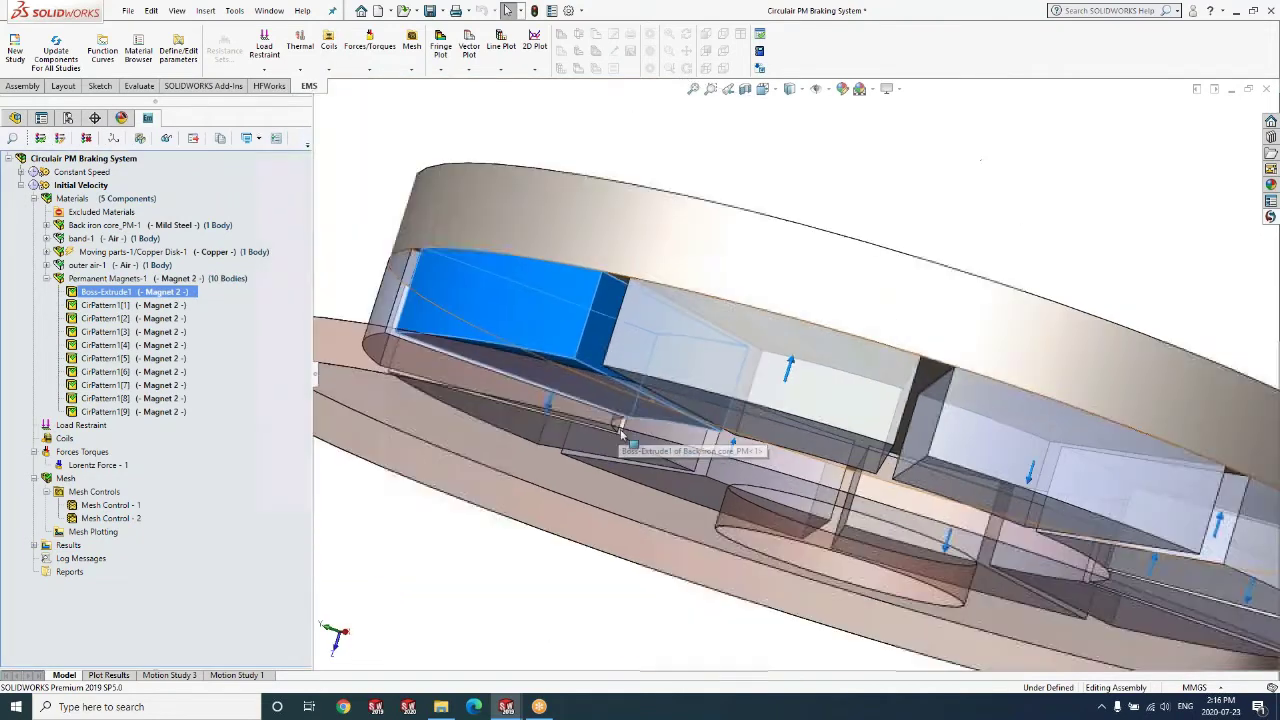
pyautogui.scroll(3, 459, 505)
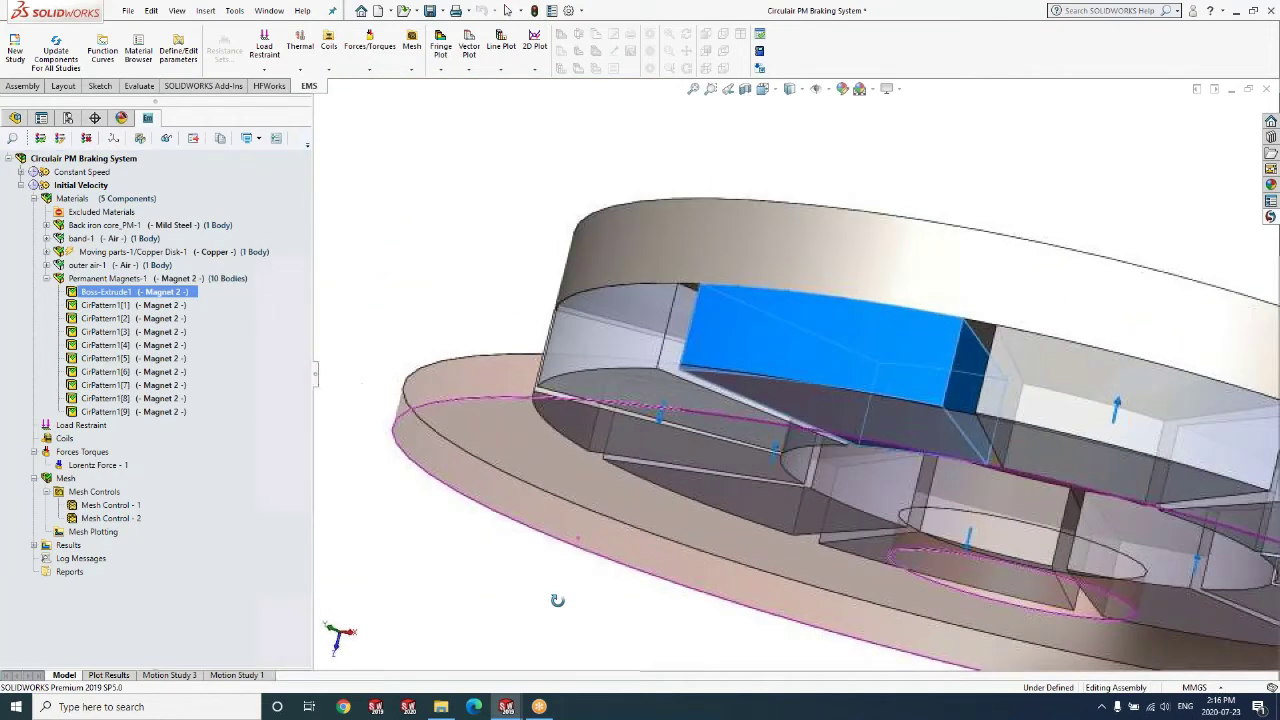
# Step: Review the coercivity direction settings of the Boss-Extrude1 magnet, close them without changes, and view the alternating magnet arrows
pyautogui.rightClick(127, 293)
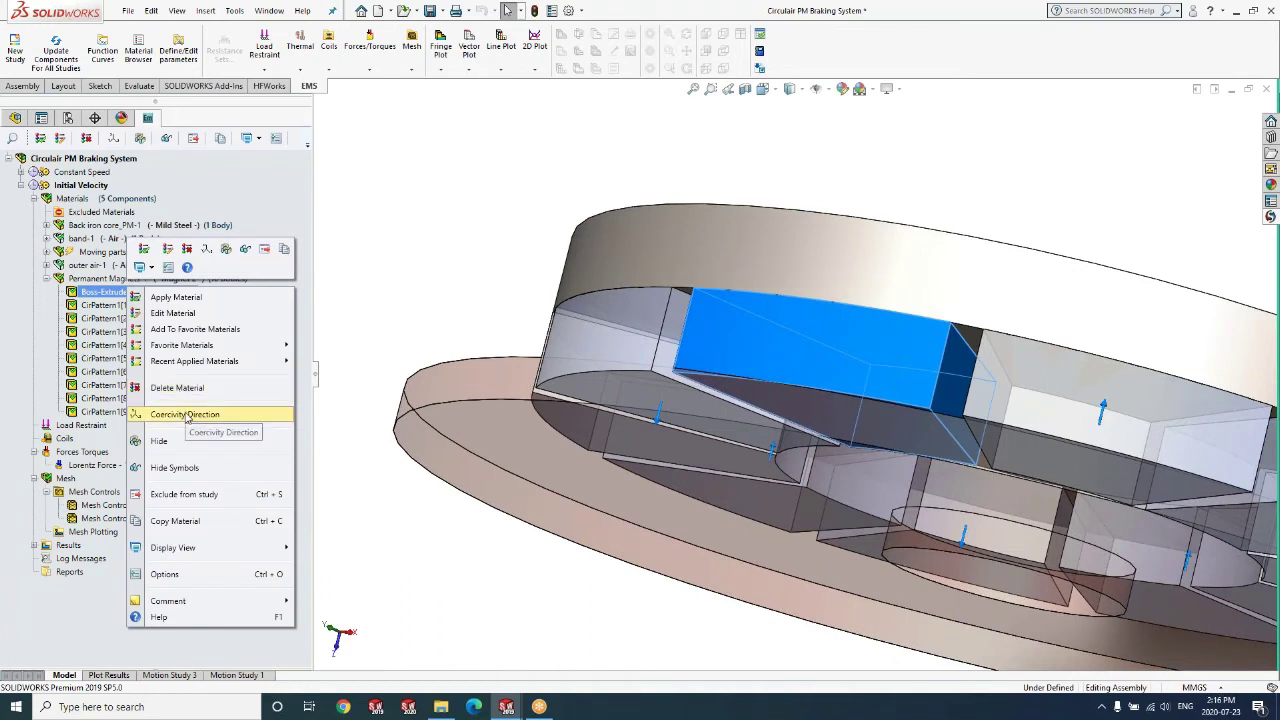
pyautogui.click(186, 414)
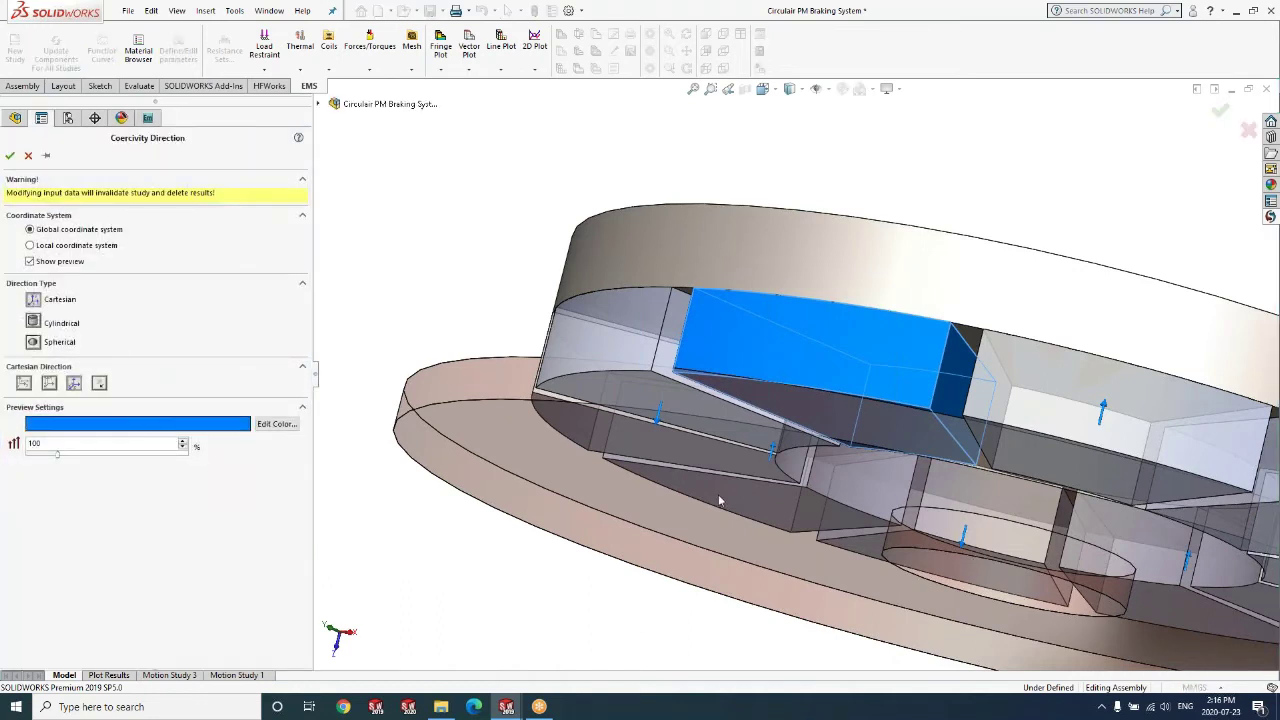
pyautogui.moveTo(600, 620); pyautogui.dragTo(561, 621, button='middle')
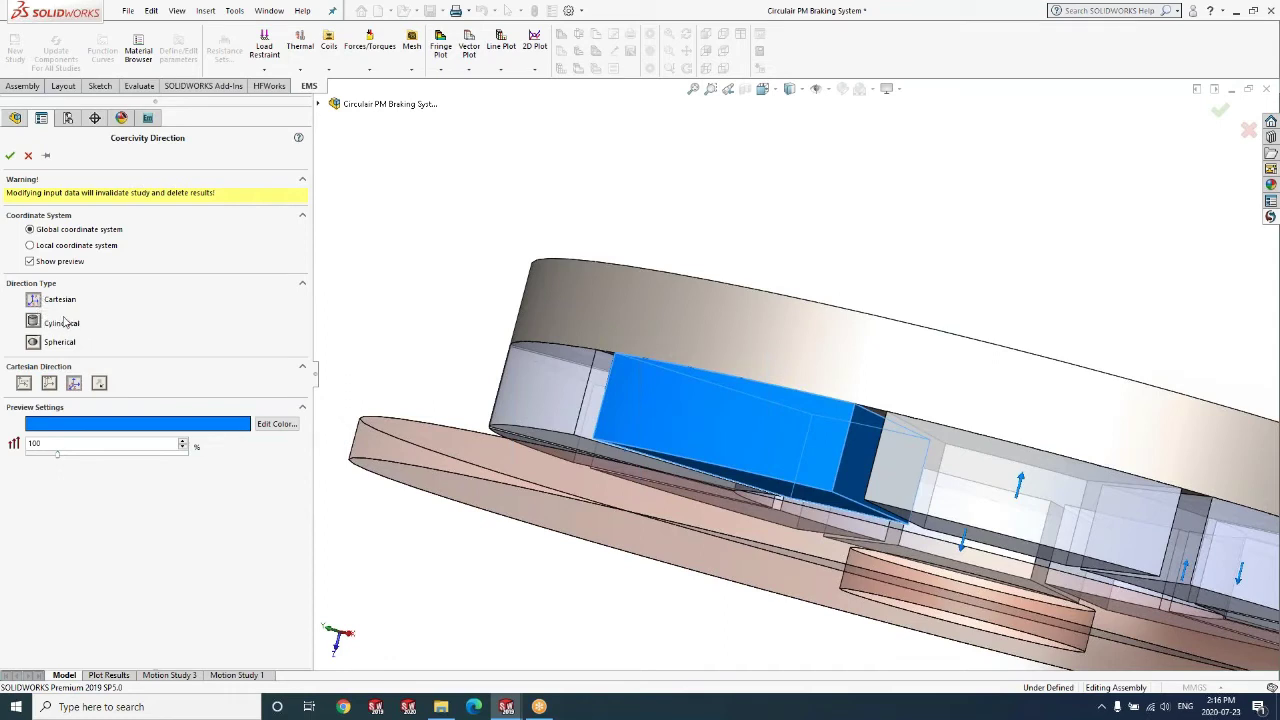
pyautogui.click(28, 156)
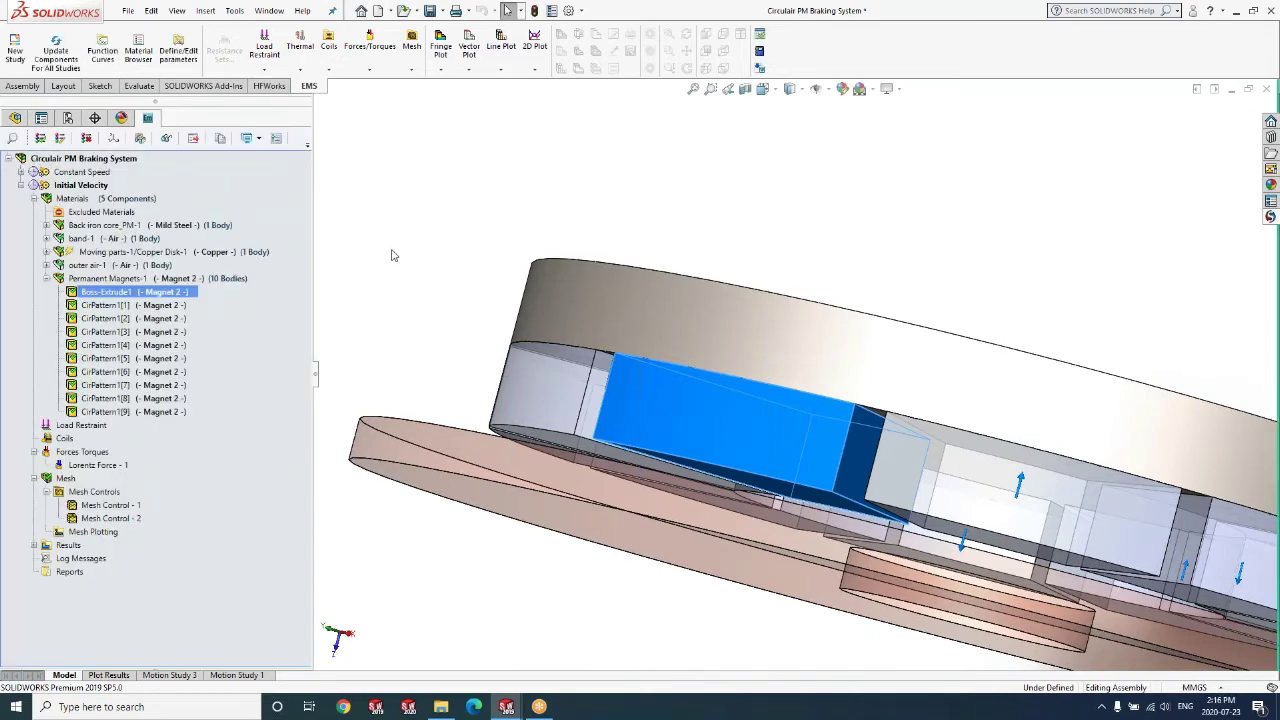
pyautogui.moveTo(421, 298); pyautogui.dragTo(855, 496, button='middle')
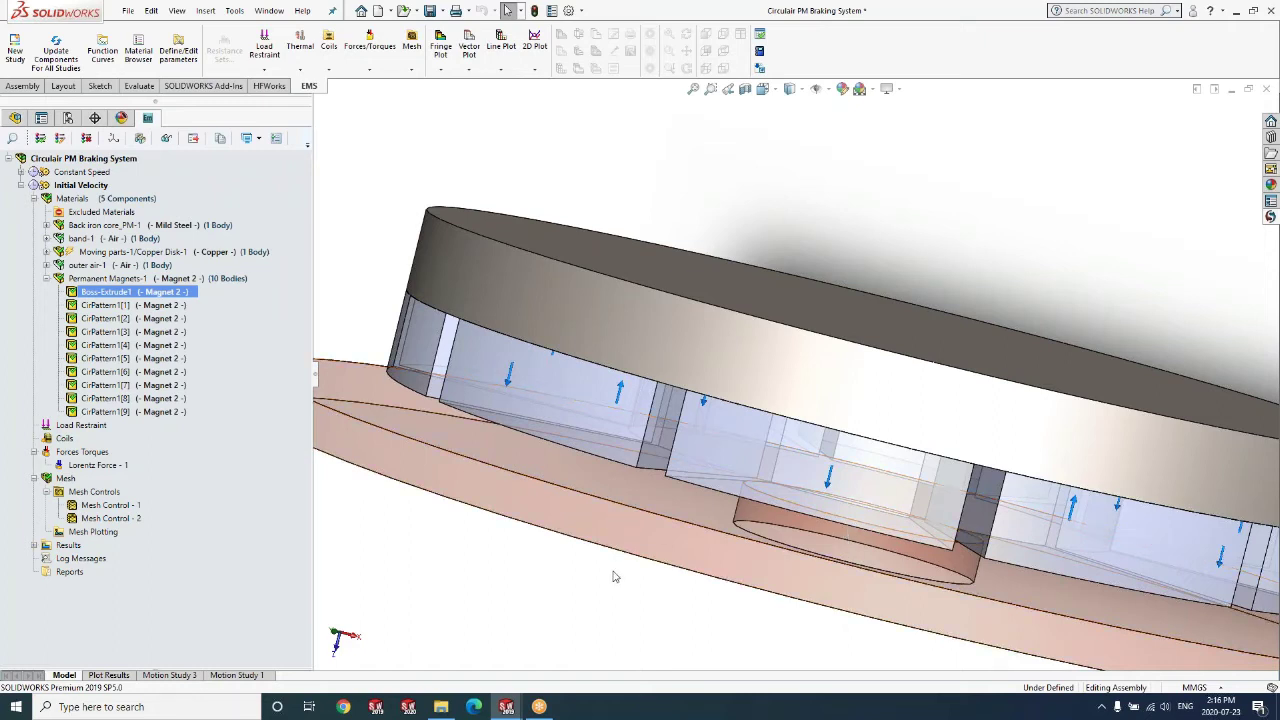
# Step: Collapse the study's materials list and show Motion Study 3 for the Initial Velocity study
pyautogui.press('f')
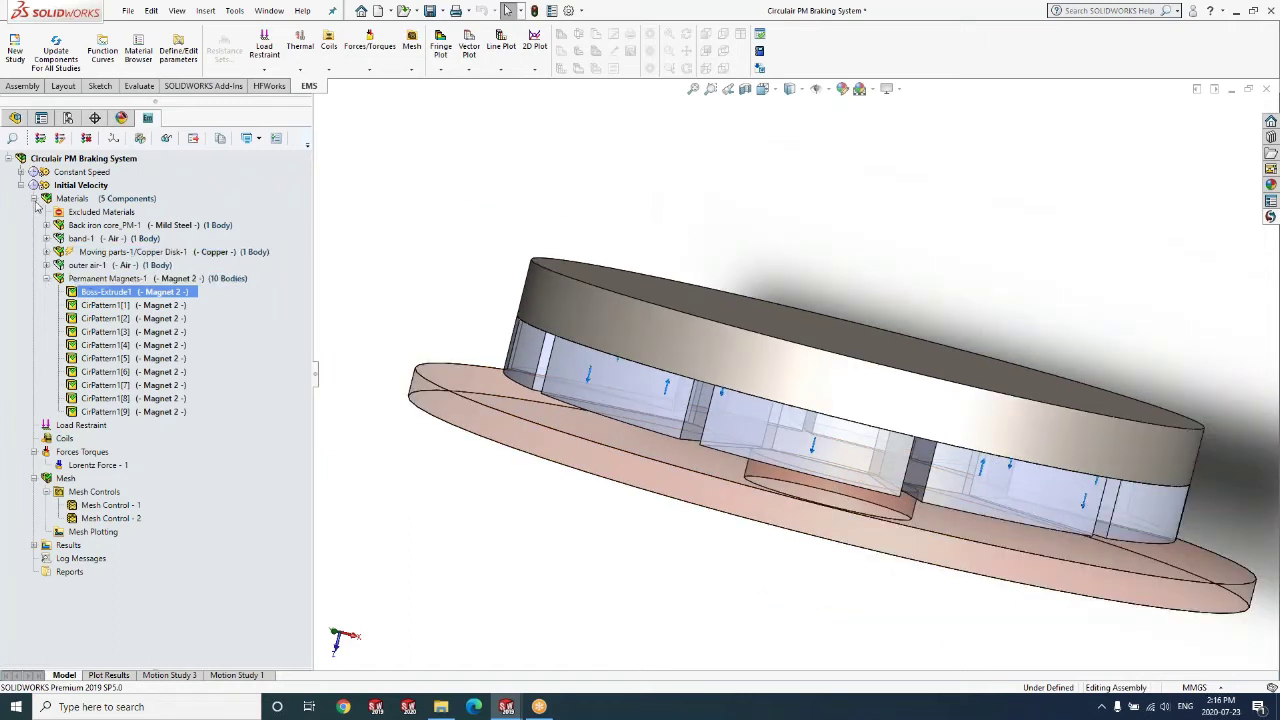
pyautogui.click(34, 200)
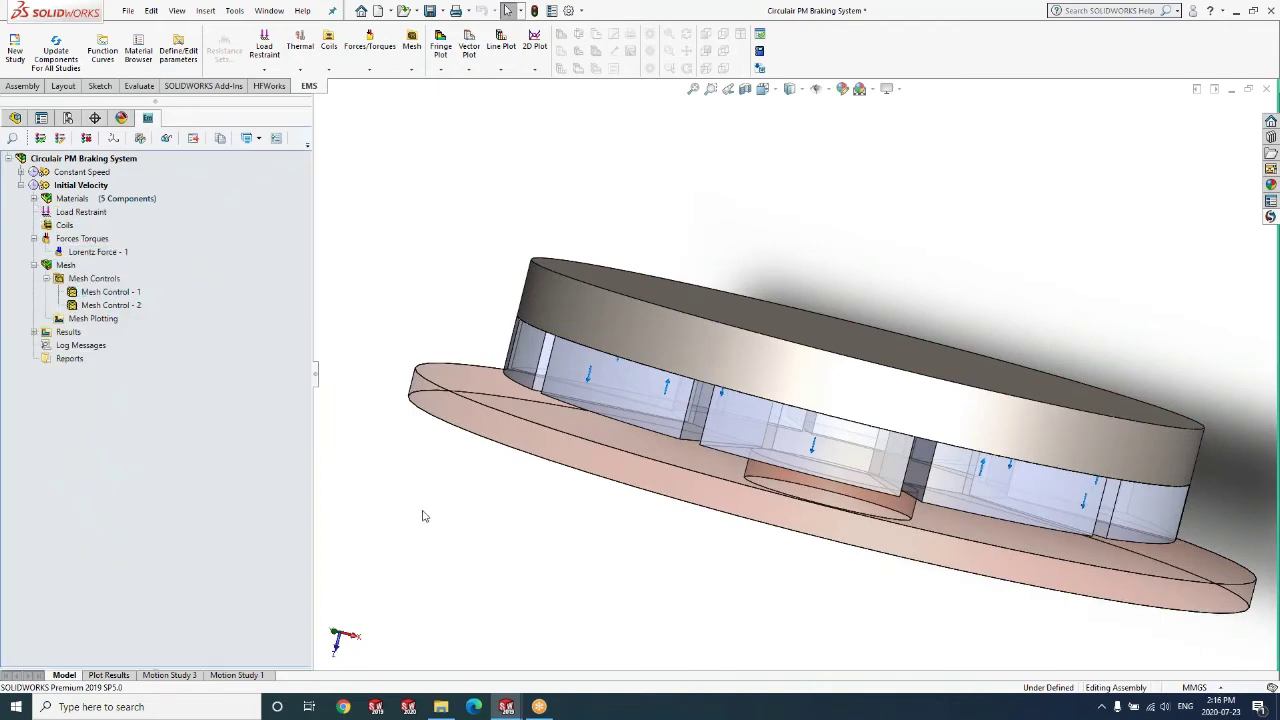
pyautogui.moveTo(422, 516); pyautogui.dragTo(183, 683, button='middle')
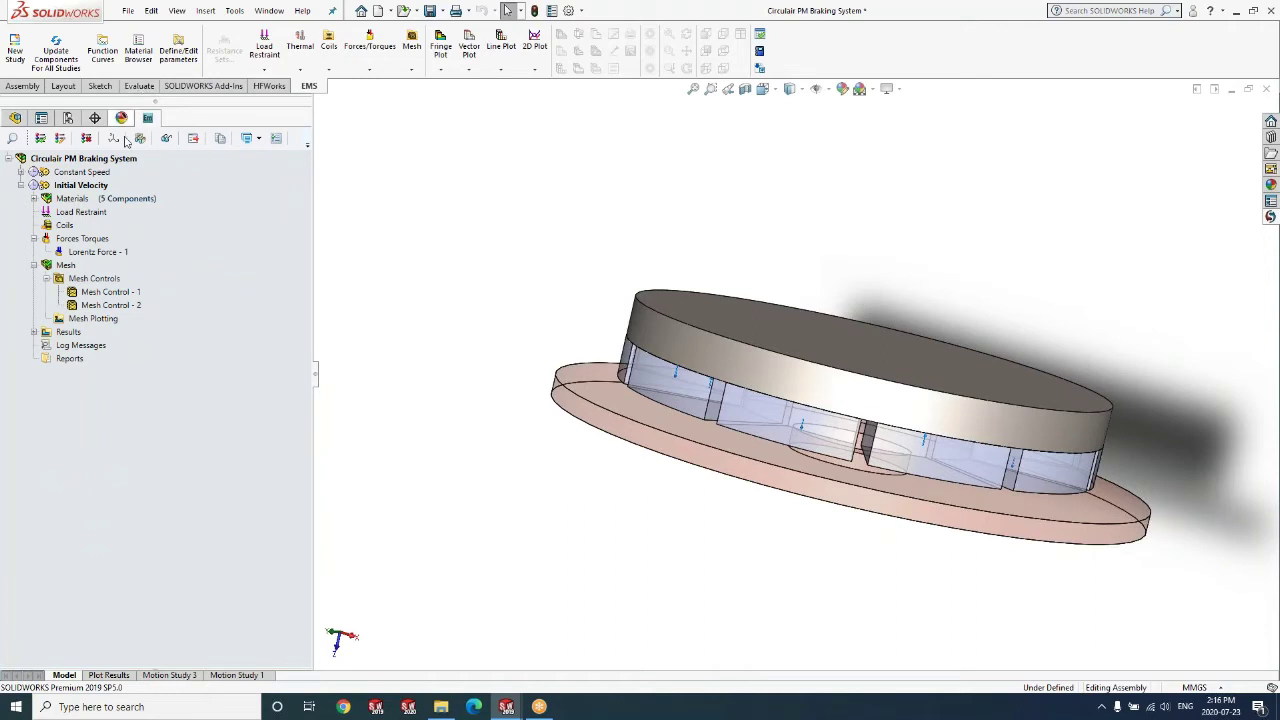
pyautogui.click(104, 187)
pyautogui.click(162, 676)
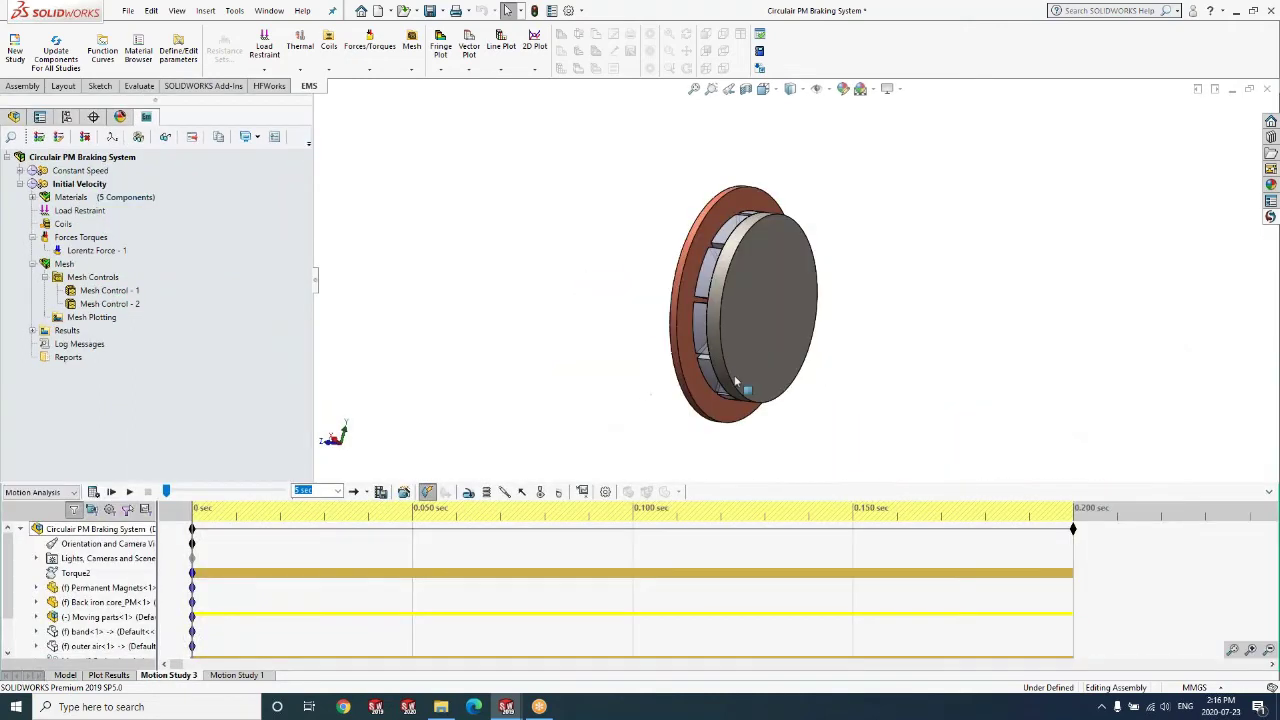
pyautogui.moveTo(667, 410); pyautogui.dragTo(634, 200, button='middle')
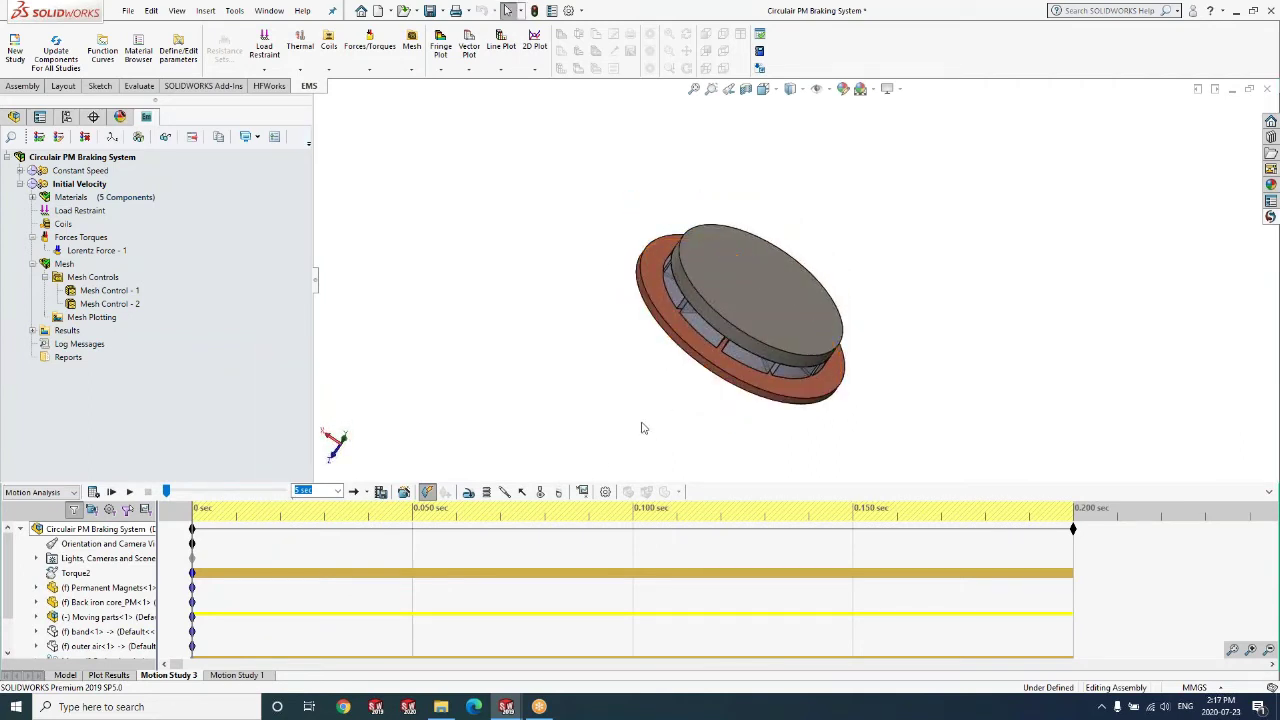
# Step: Review the initial velocity definition of the Copper Disk in Motion Study 3 and close it without changes
pyautogui.scroll(-1, 7, 612)
pyautogui.scroll(-2, 7, 612)
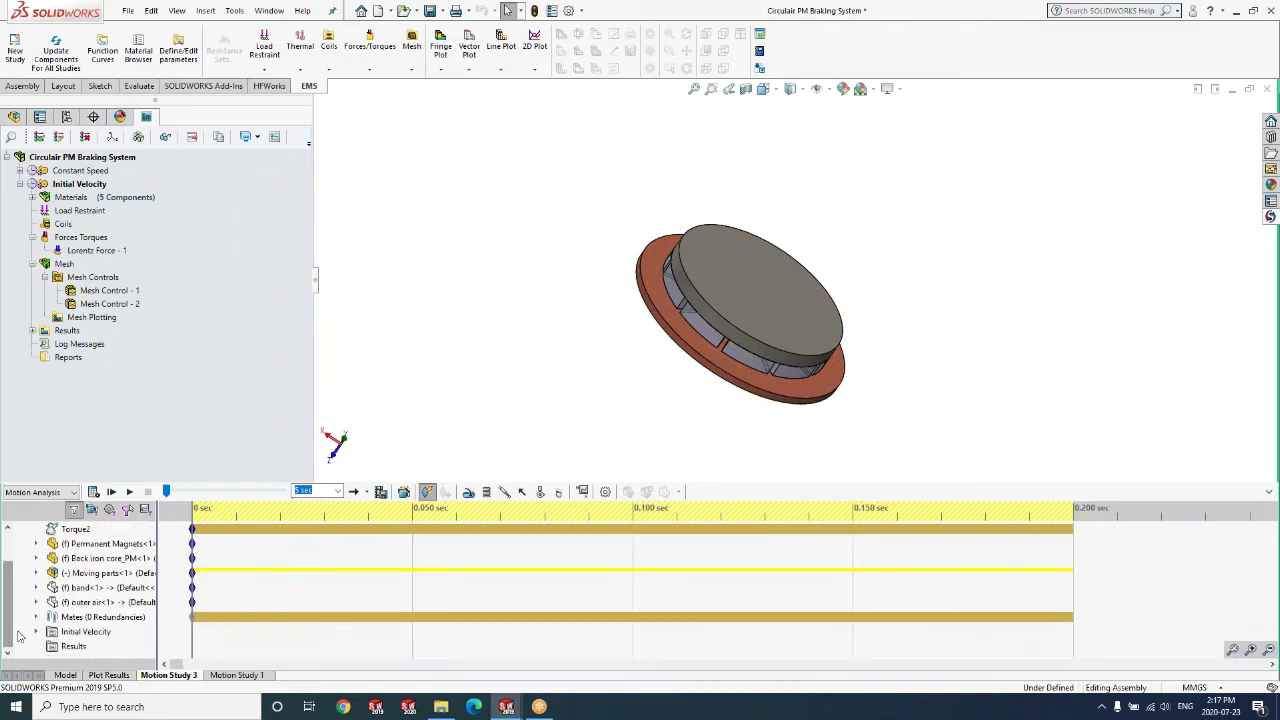
pyautogui.scroll(-1, 40, 635)
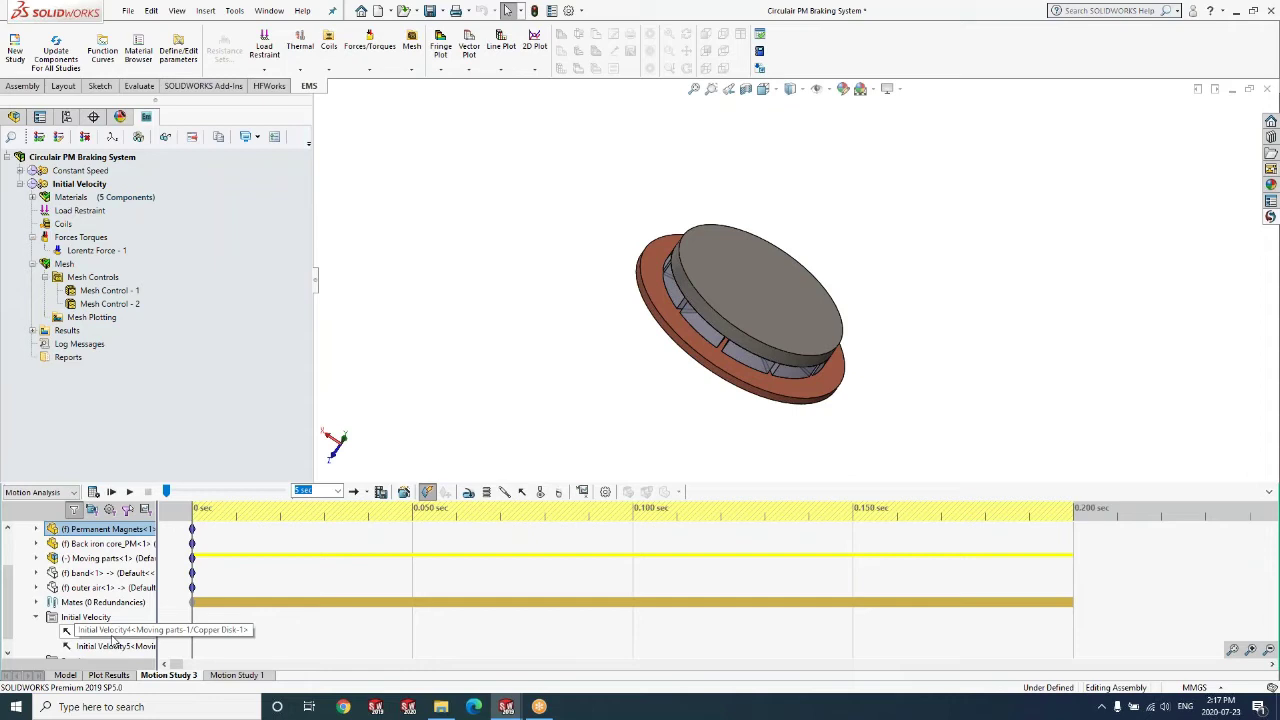
pyautogui.rightClick(114, 634)
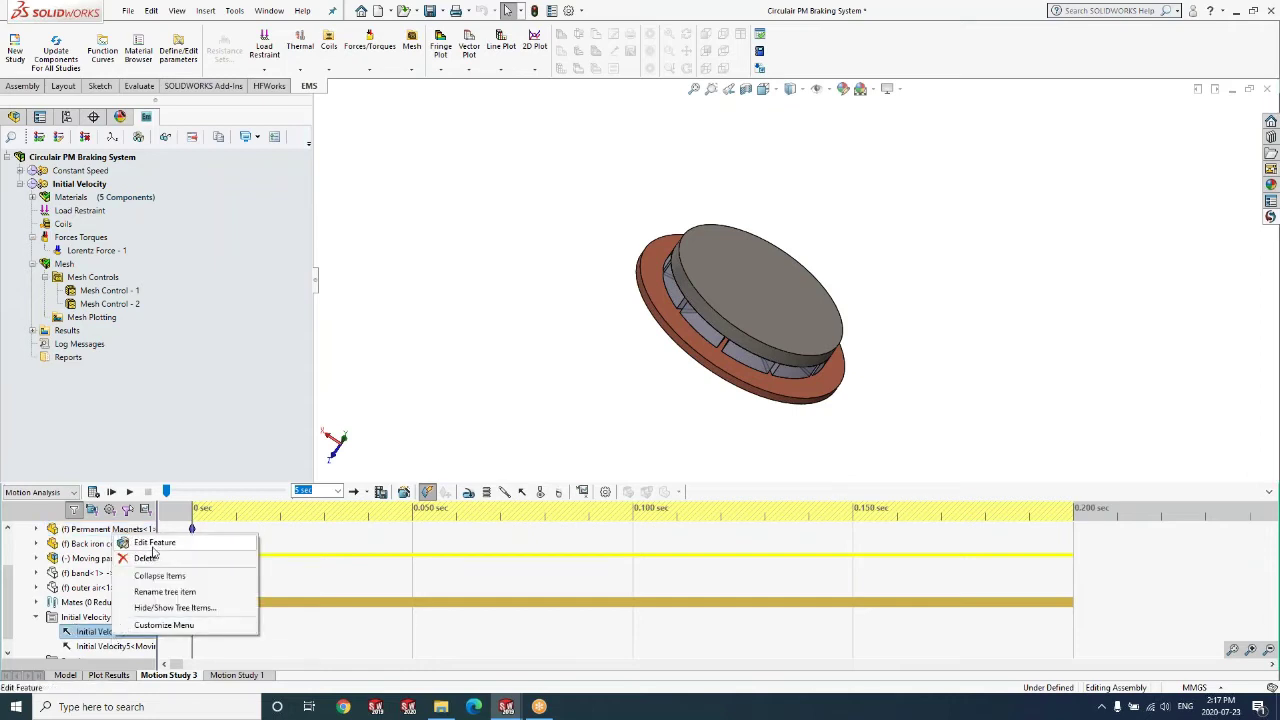
pyautogui.click(232, 537)
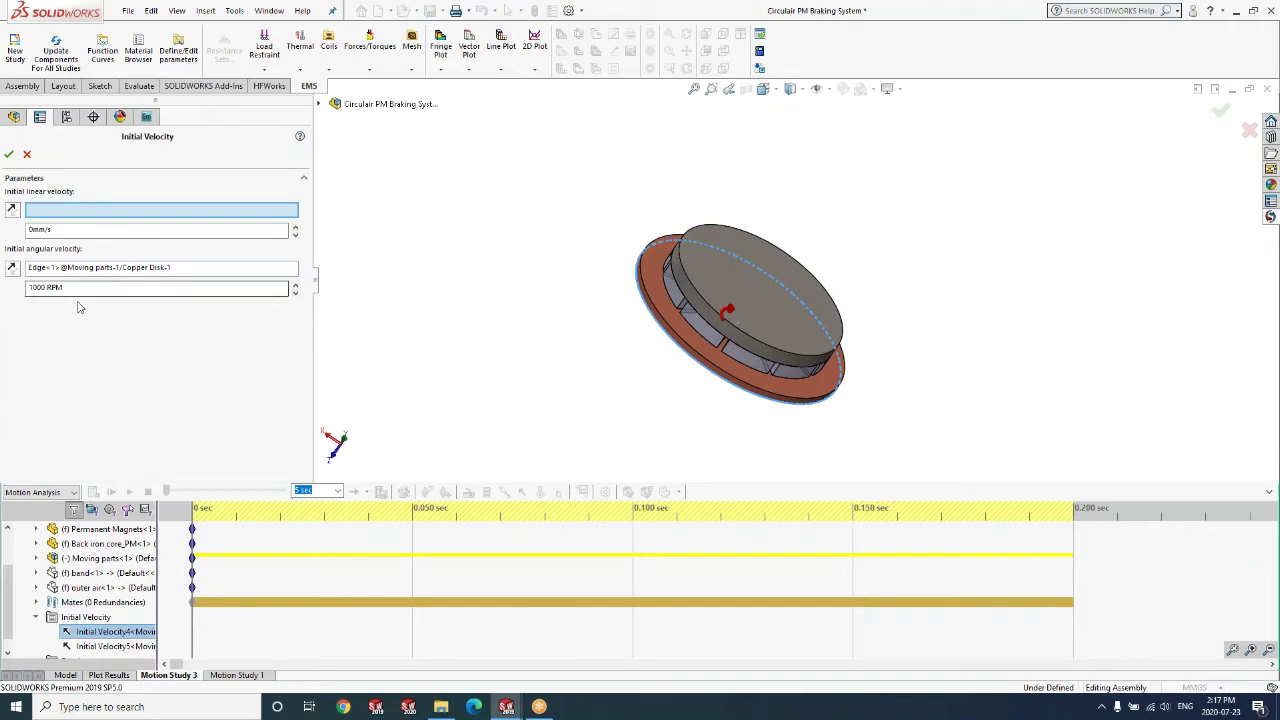
pyautogui.click(27, 154)
pyautogui.moveTo(5, 621); pyautogui.dragTo(7, 582)
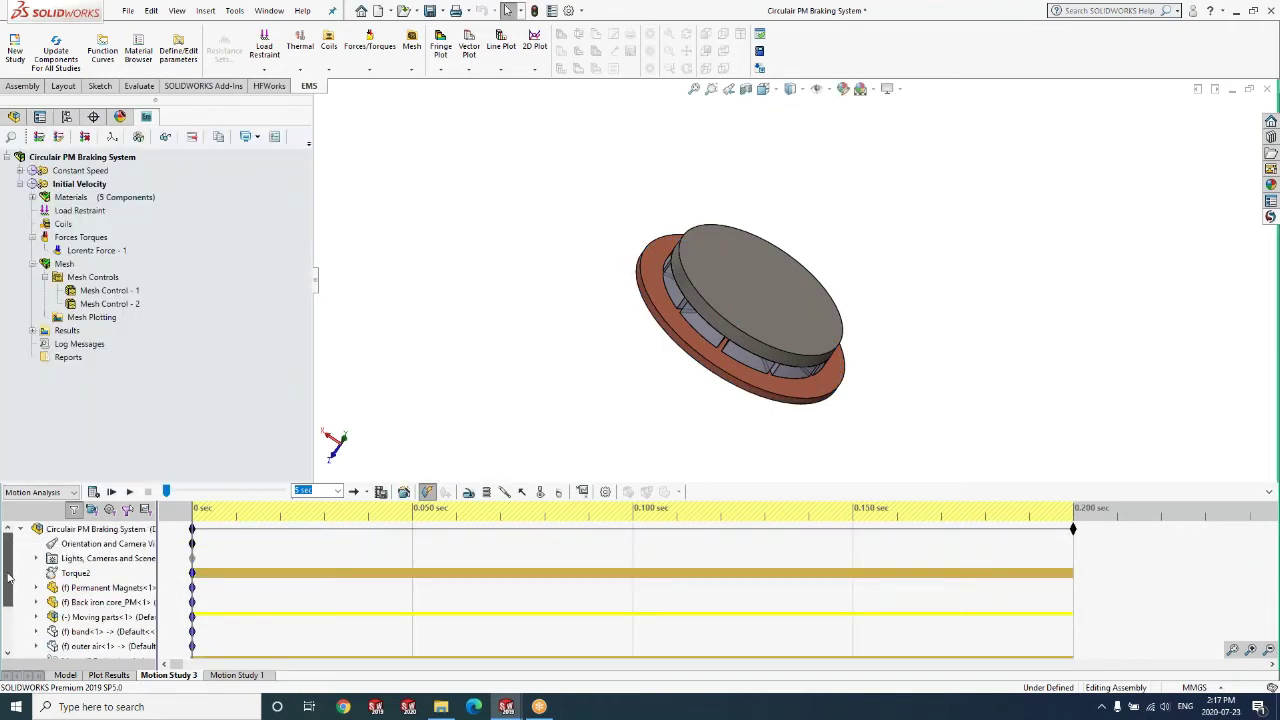
pyautogui.moveTo(606, 400); pyautogui.dragTo(602, 403, button='middle')
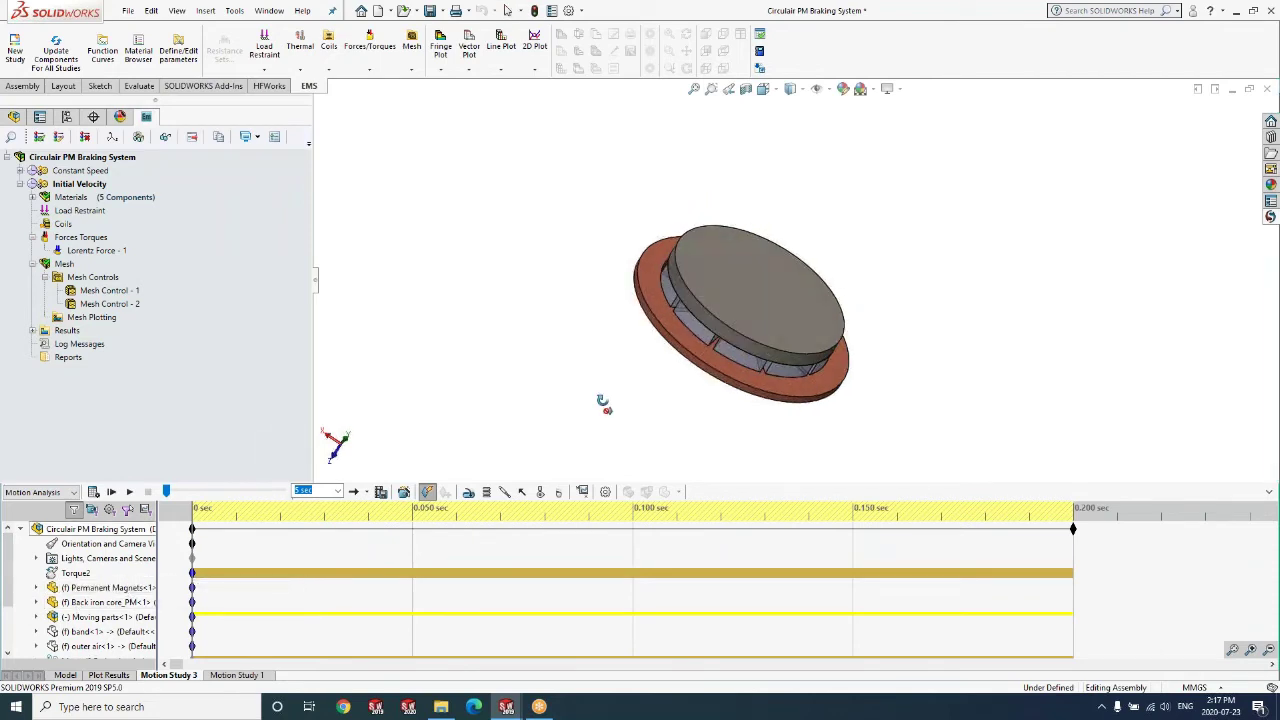
# Step: Review the Lorentz Force - 1 definition, including its selected body, torque center and motion coupling, and close it
pyautogui.click(62, 251)
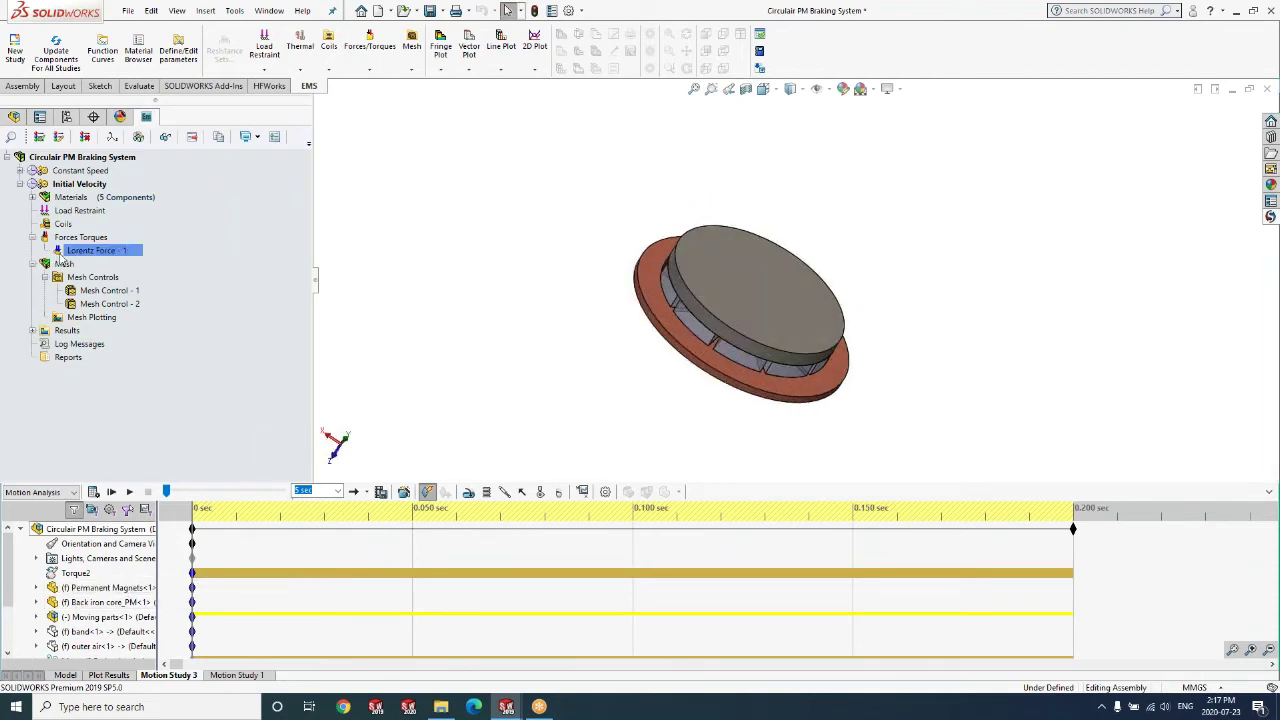
pyautogui.rightClick(92, 277)
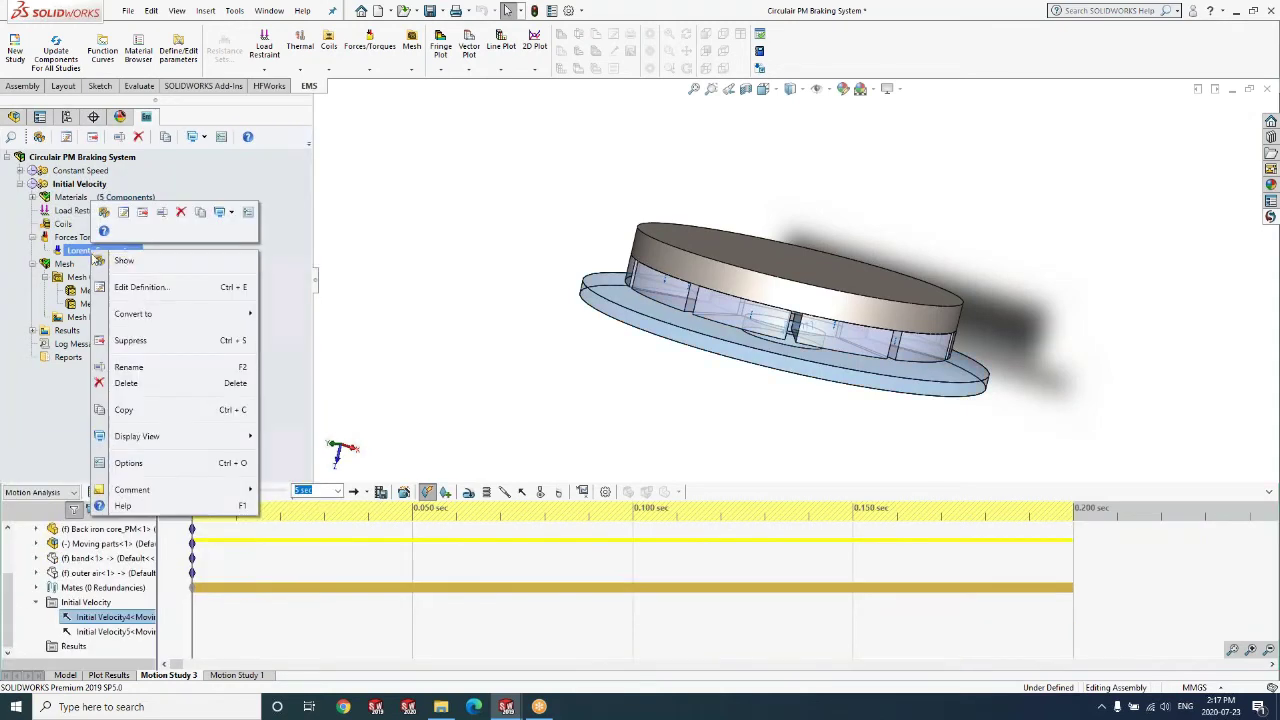
pyautogui.click(135, 288)
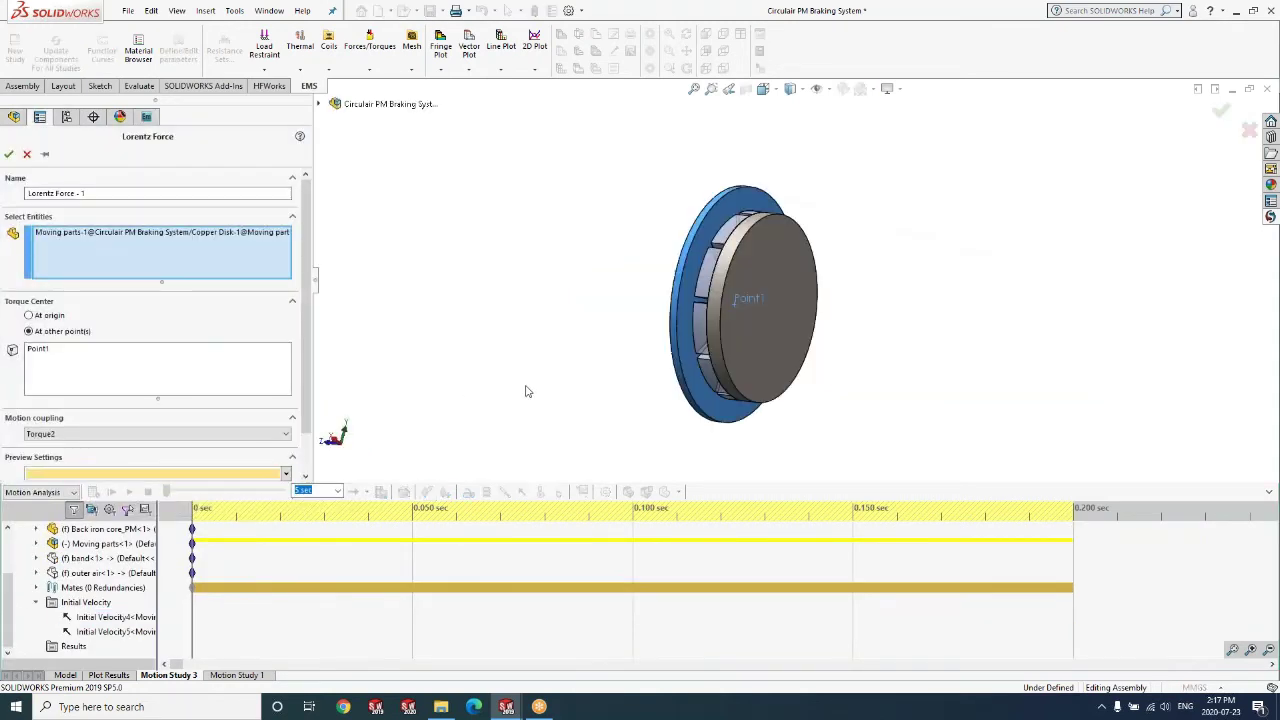
pyautogui.moveTo(549, 391); pyautogui.dragTo(503, 200, button='middle')
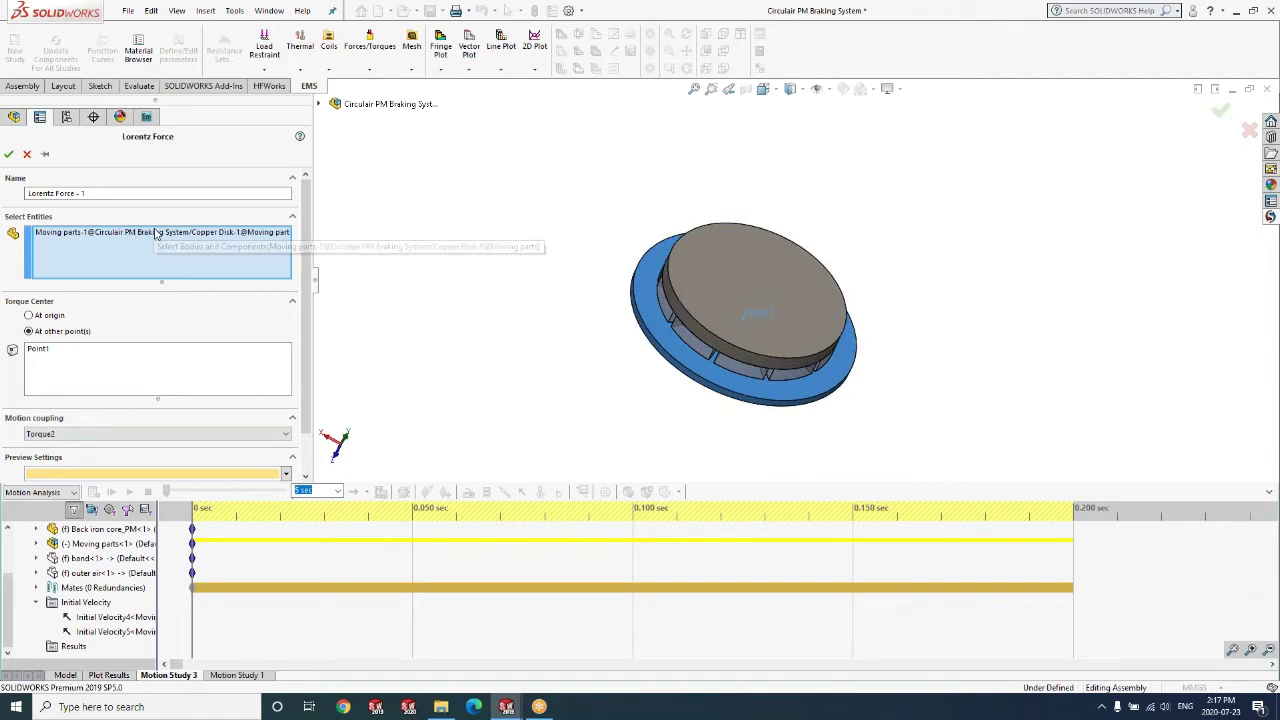
pyautogui.moveTo(551, 402); pyautogui.dragTo(600, 263, button='middle')
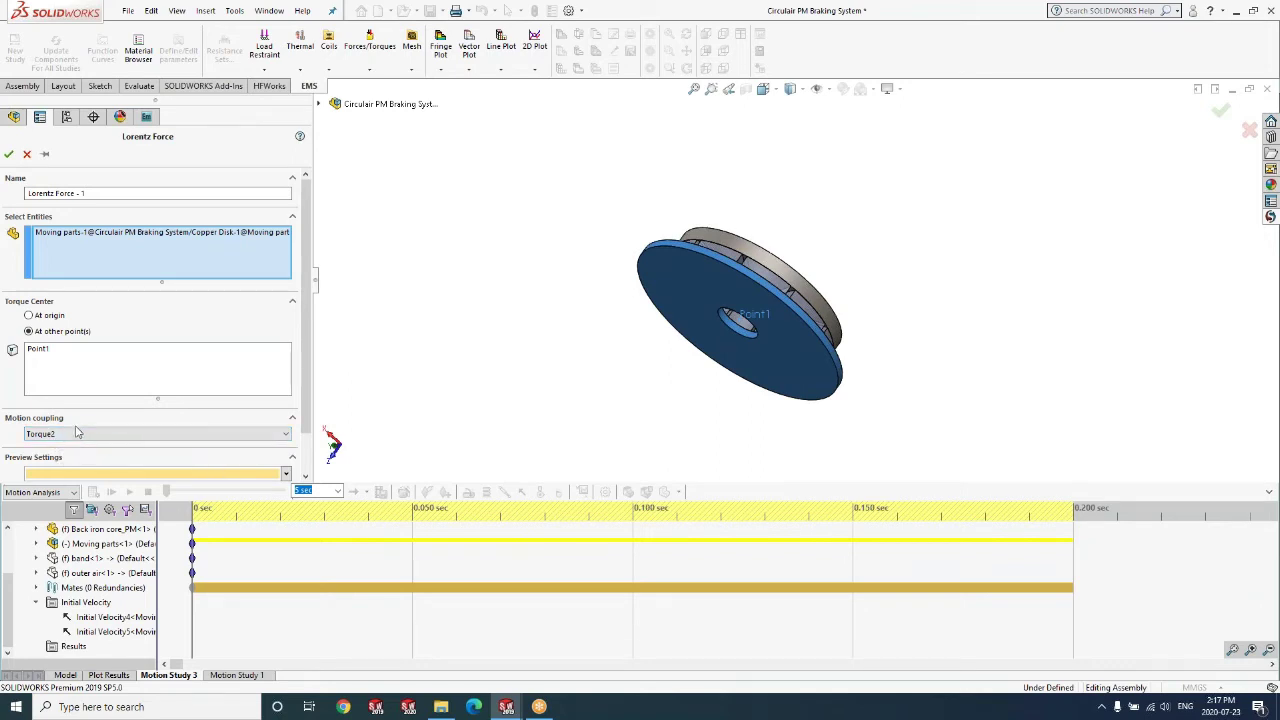
pyautogui.click(10, 153)
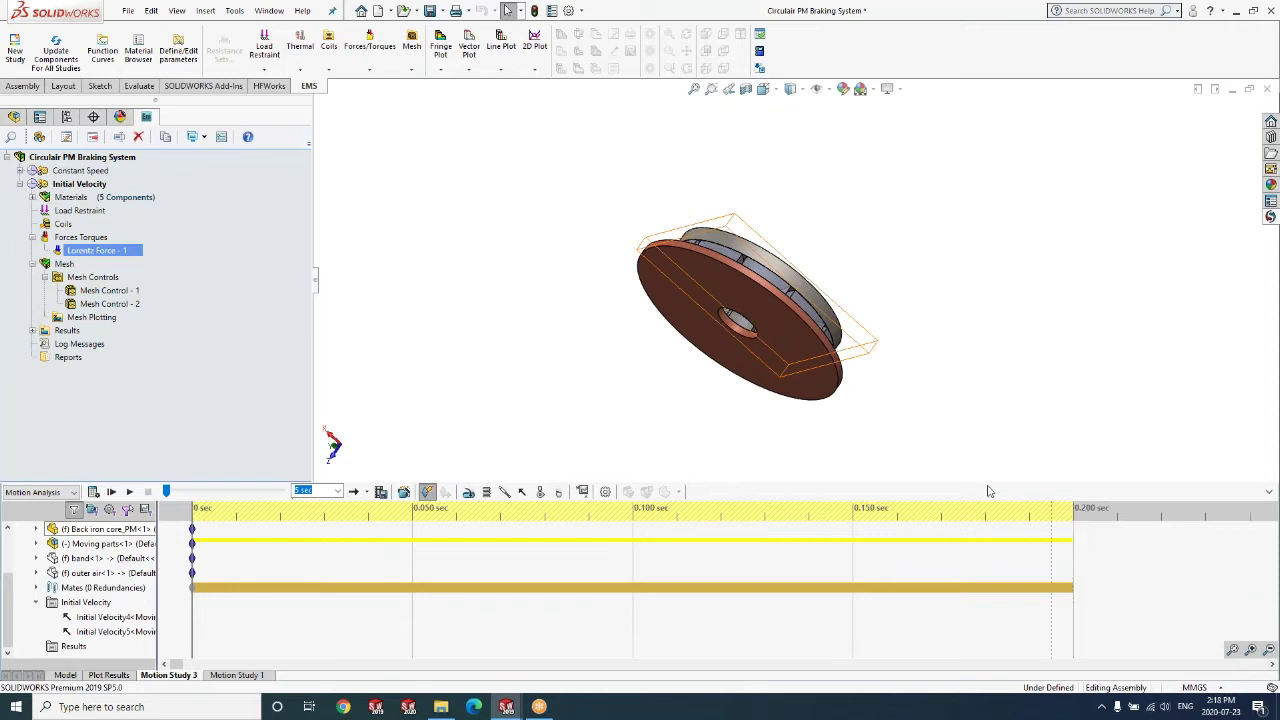
pyautogui.moveTo(554, 378); pyautogui.dragTo(335, 533, button='middle')
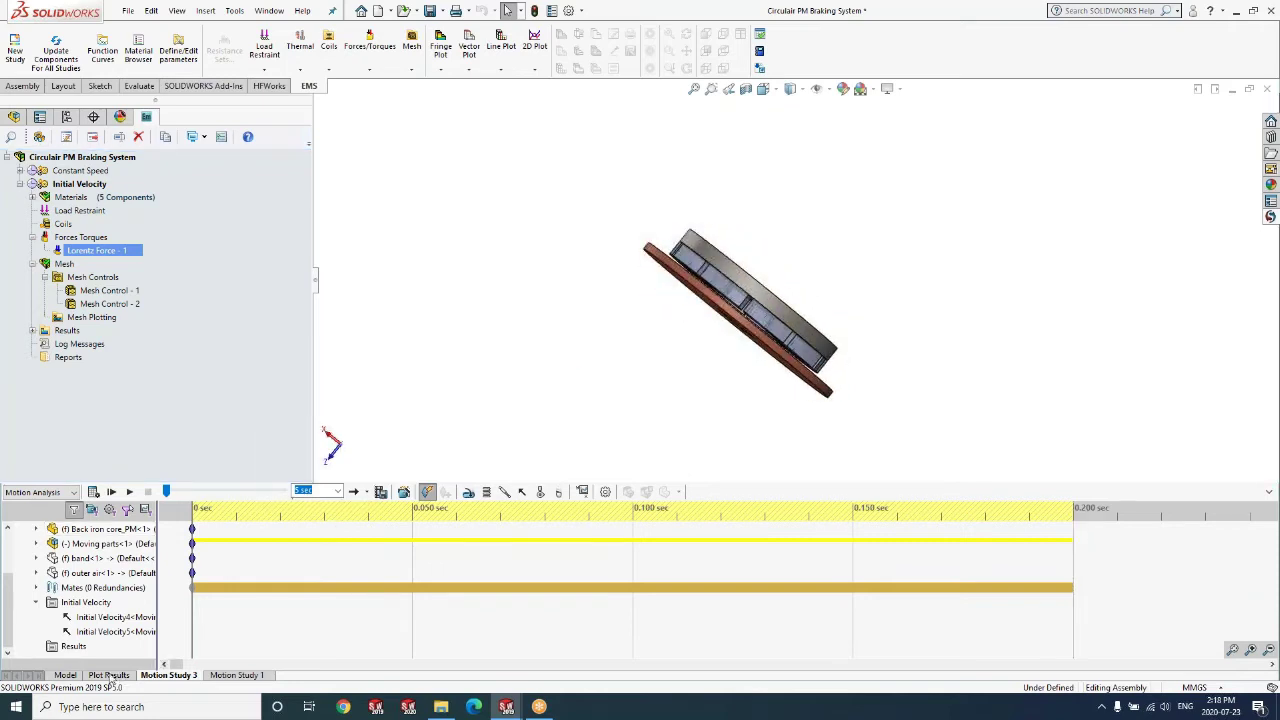
# Step: Return to the model view and expand the results of the Initial Velocity study
pyautogui.click(64, 675)
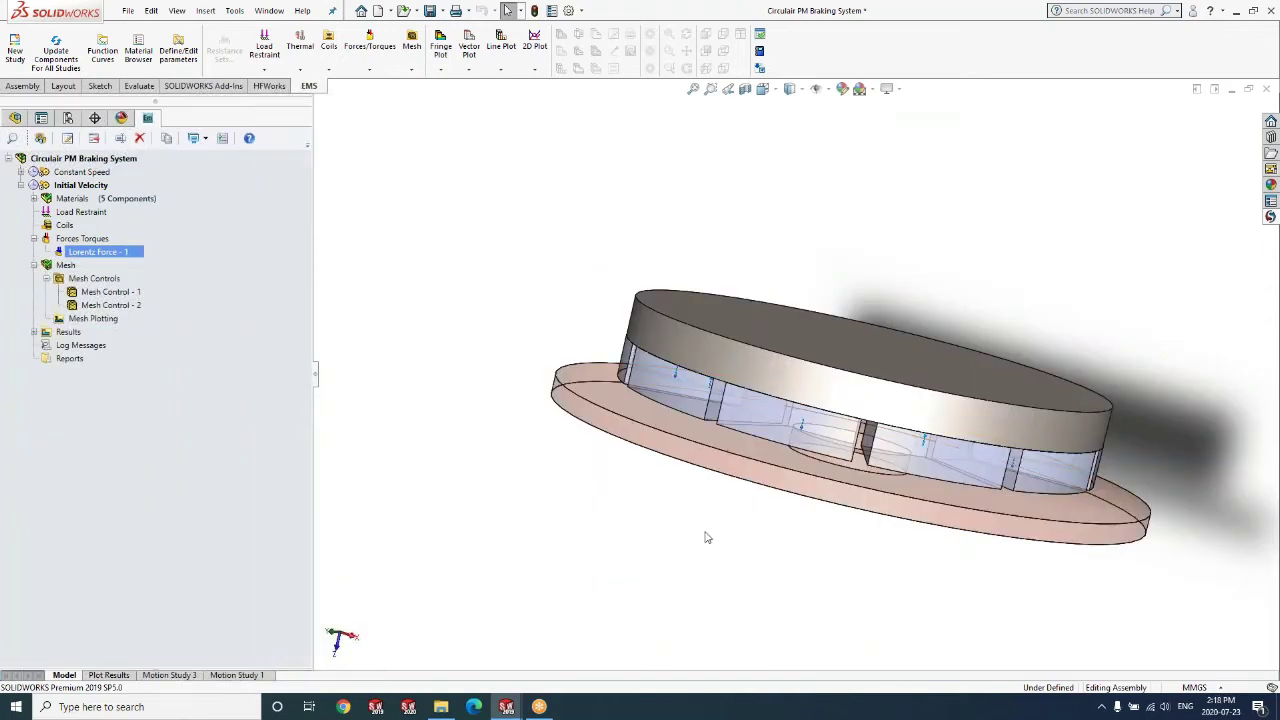
pyautogui.click(34, 331)
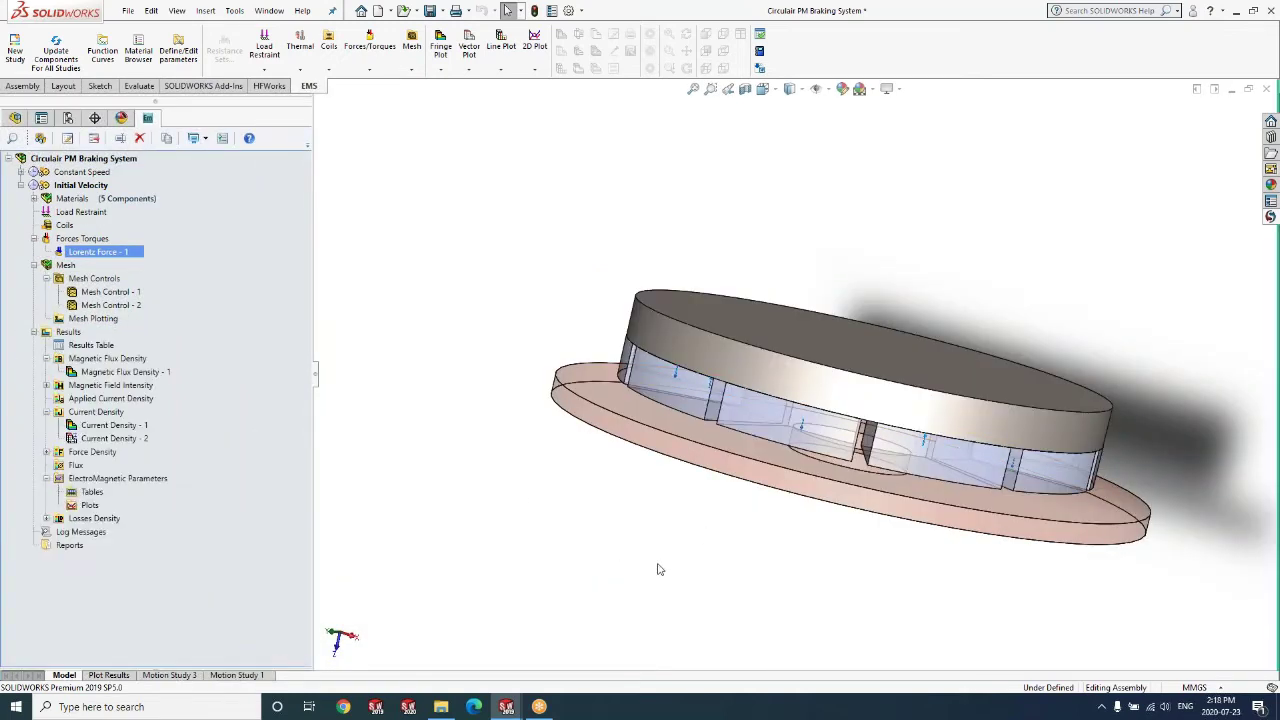
pyautogui.moveTo(779, 579); pyautogui.dragTo(751, 583, button='middle')
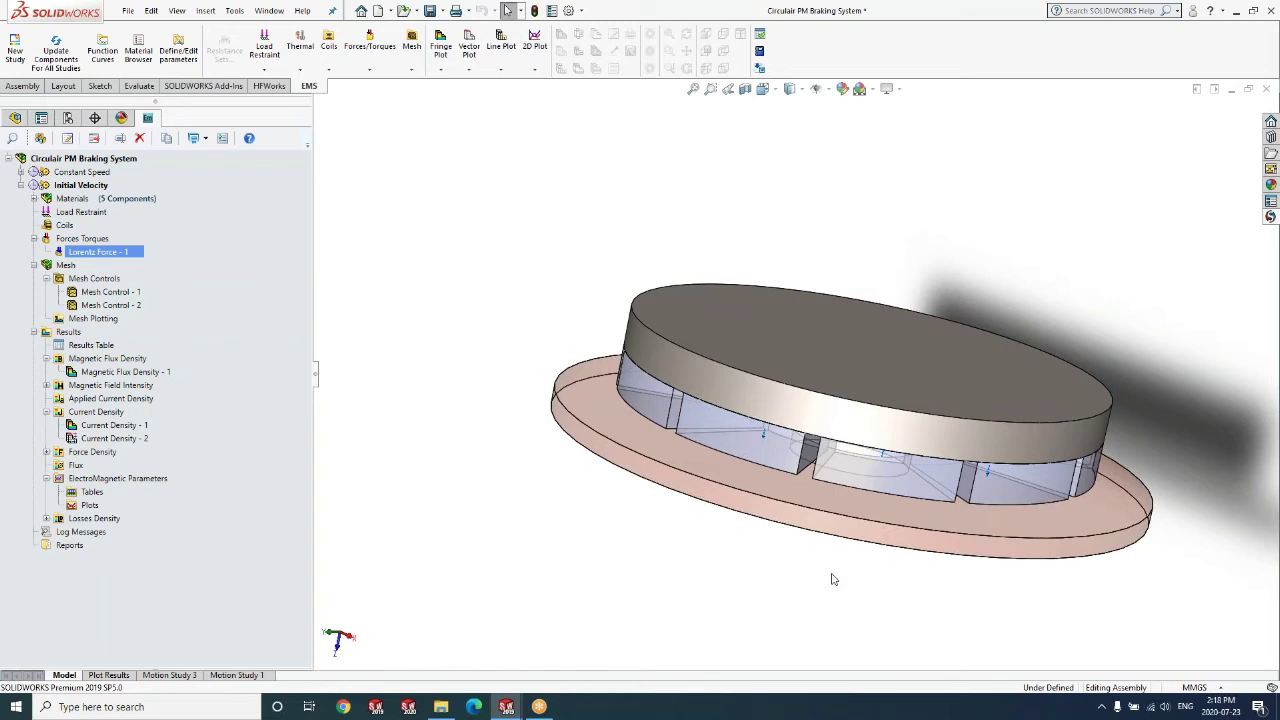
# Step: Plot the angular velocity over time from the Results Table, list its curve points, and close the chart
pyautogui.click(112, 347)
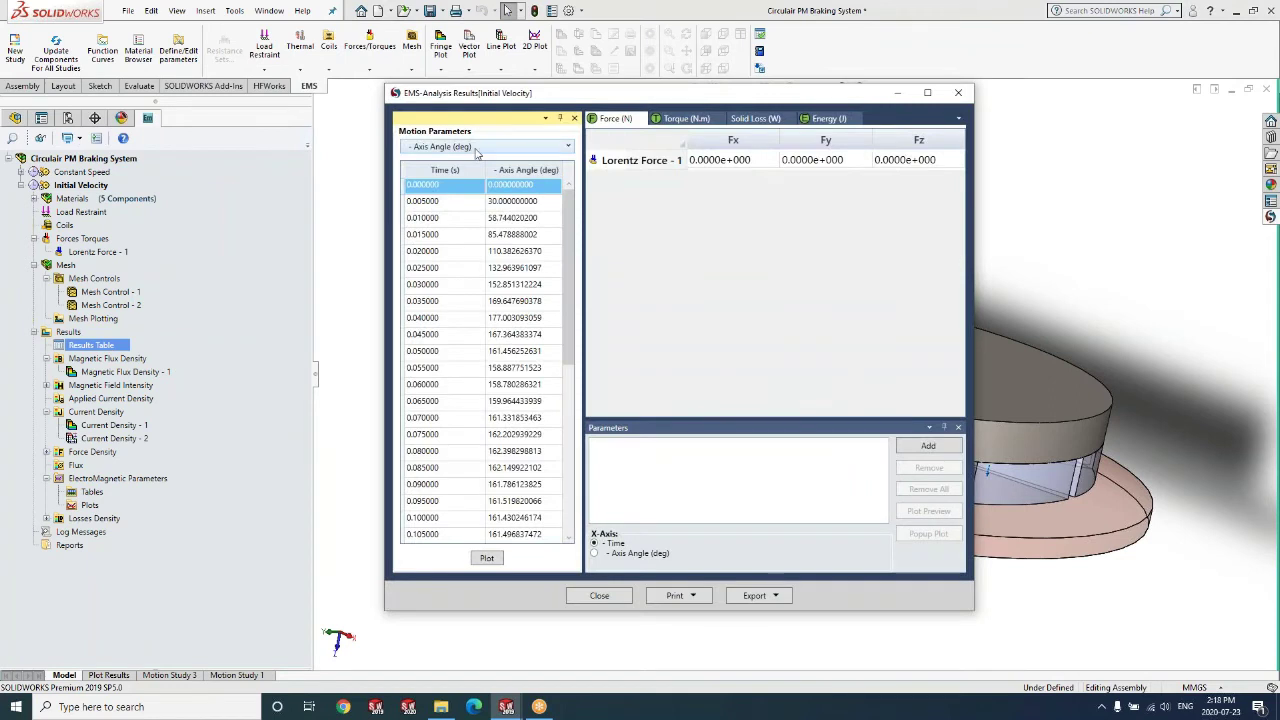
pyautogui.click(478, 150)
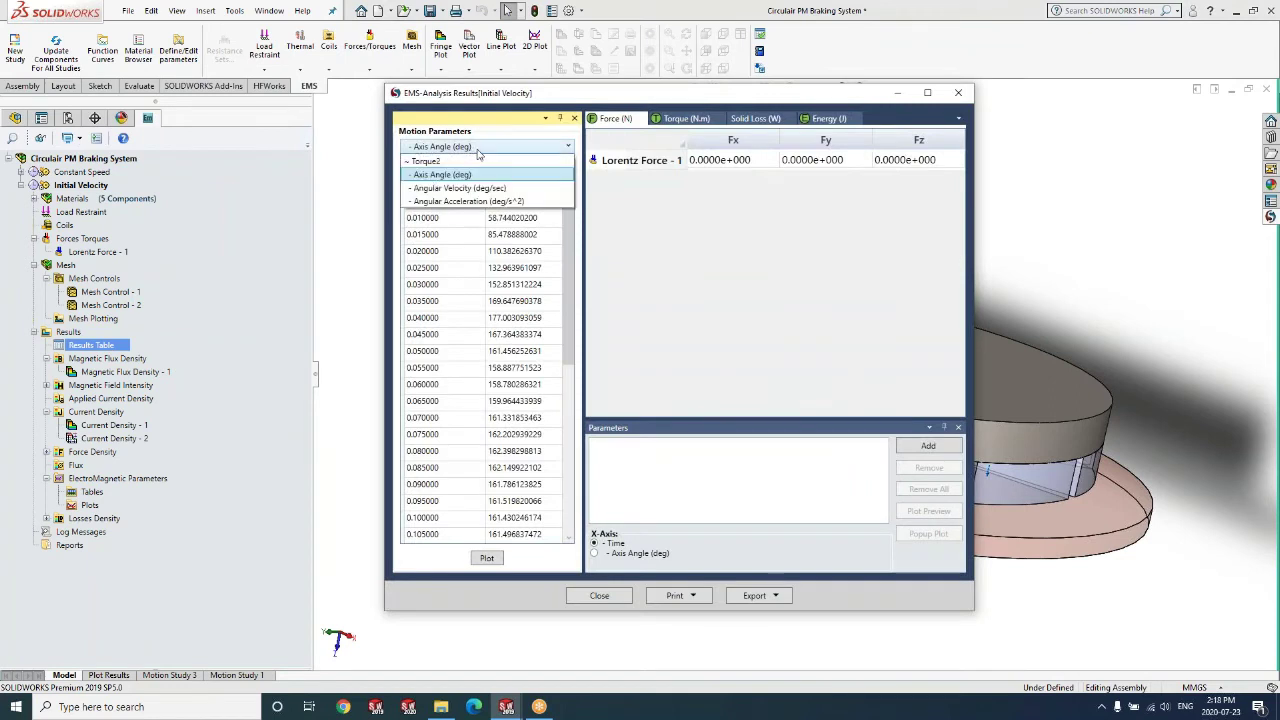
pyautogui.click(485, 188)
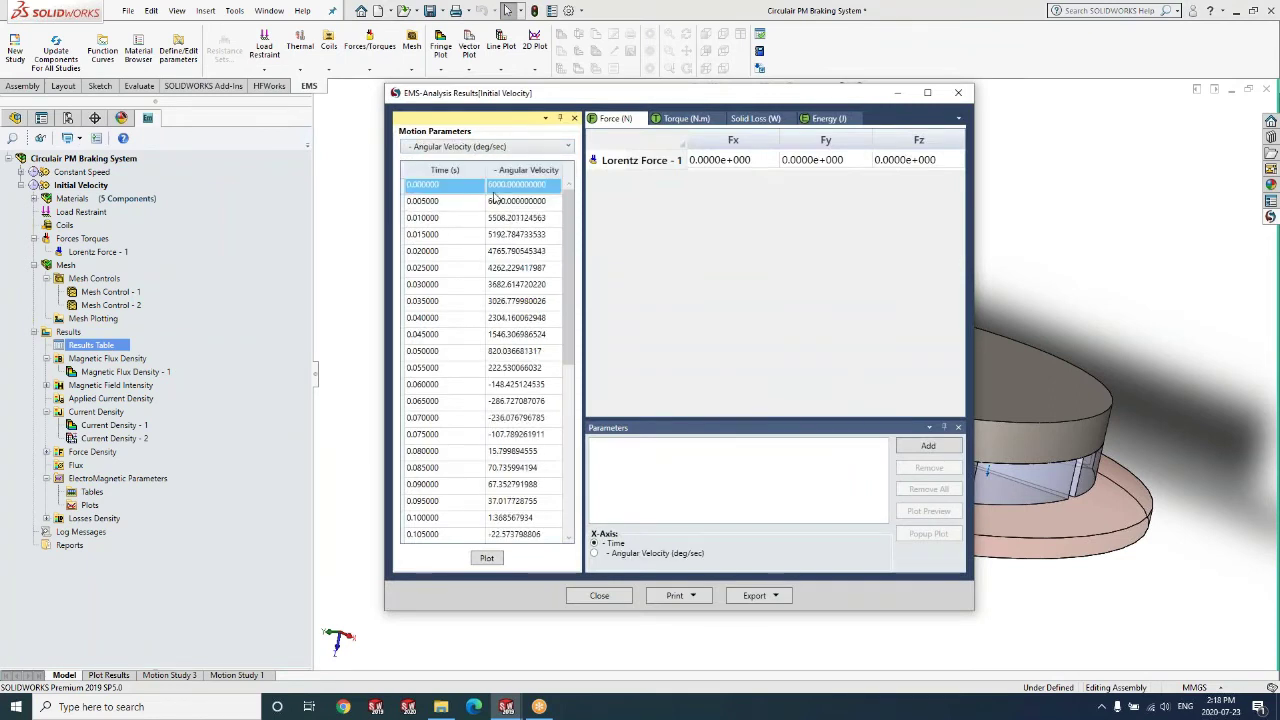
pyautogui.click(484, 560)
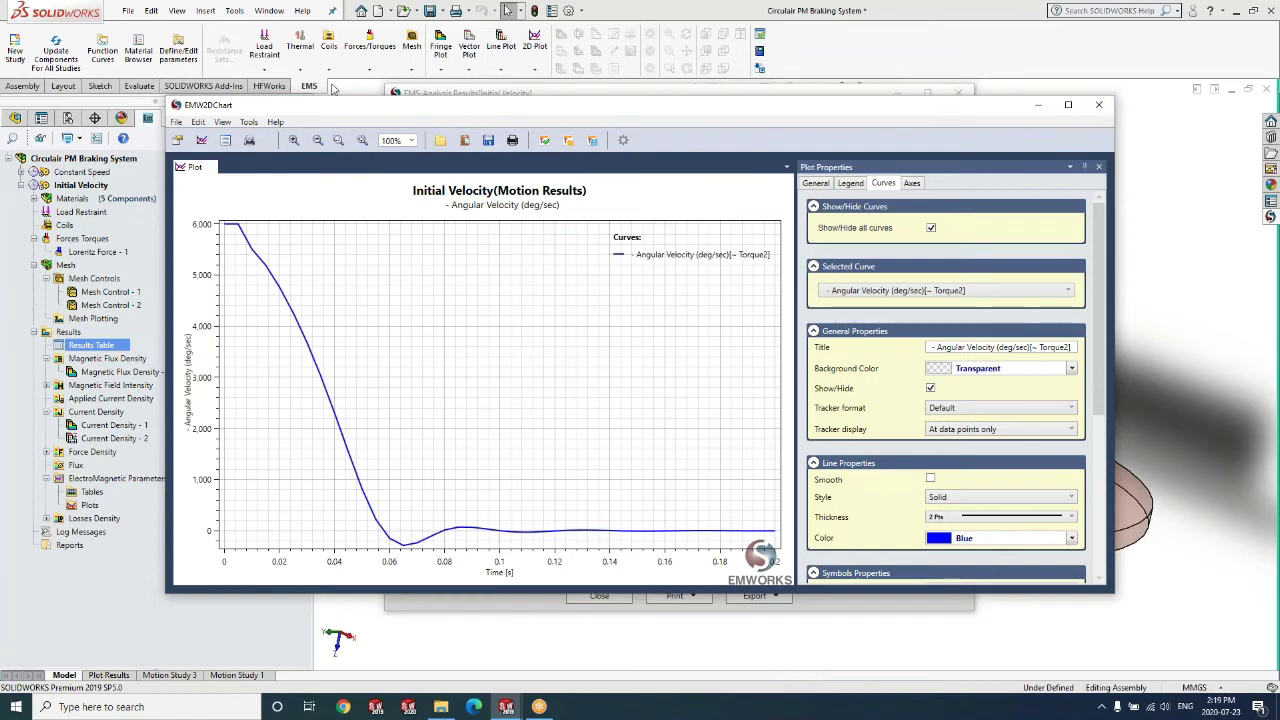
pyautogui.click(226, 140)
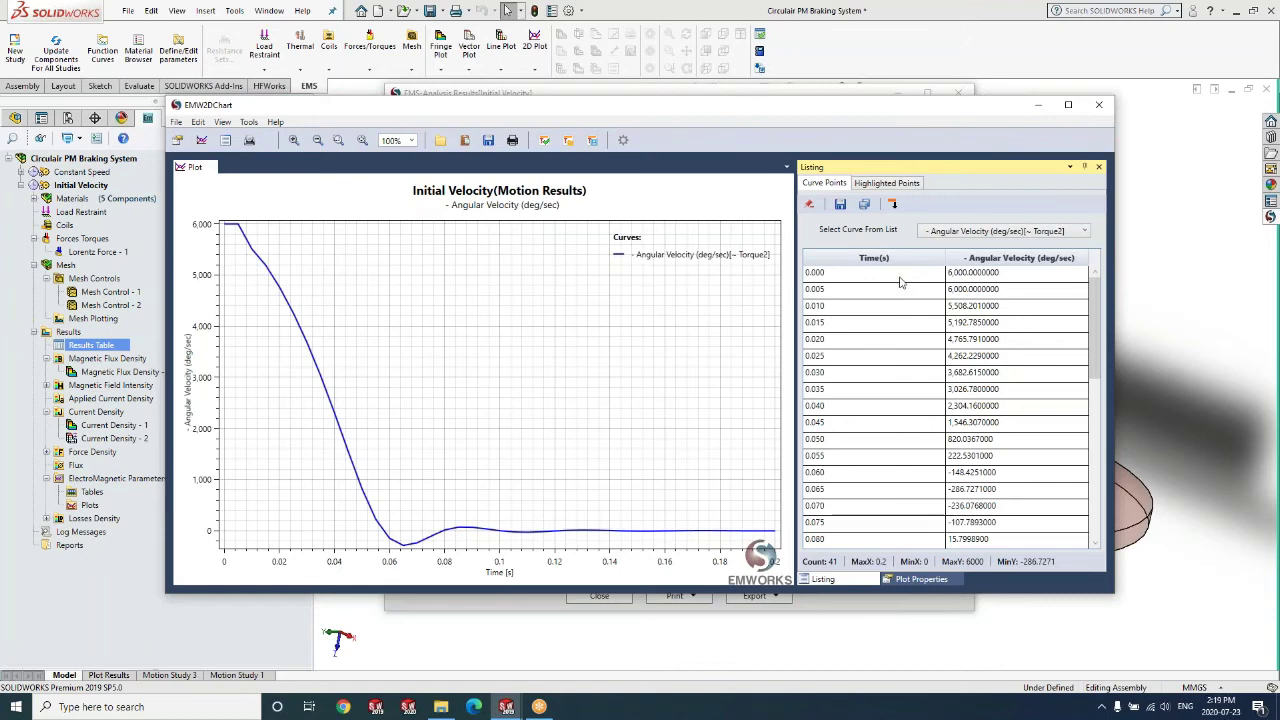
pyautogui.click(1099, 104)
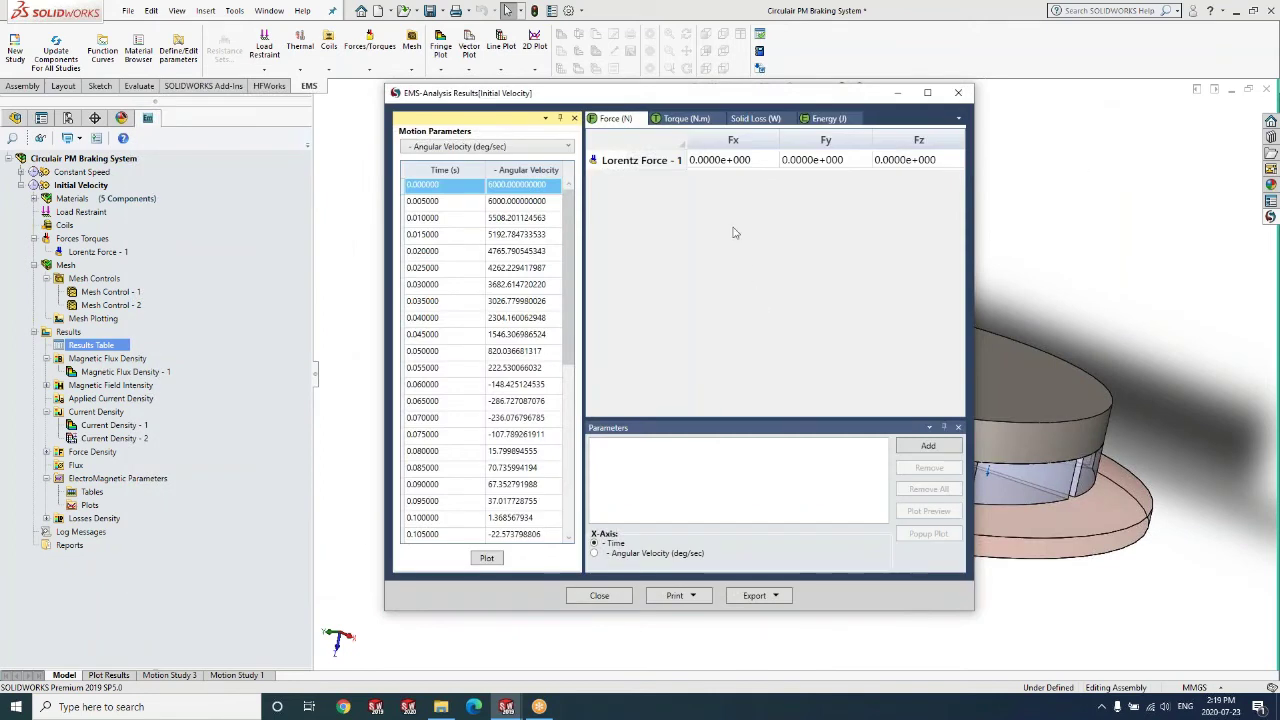
# Step: Plot the Tz torque of Lorentz Force - 1 against time, and close the chart and results table
pyautogui.click(684, 118)
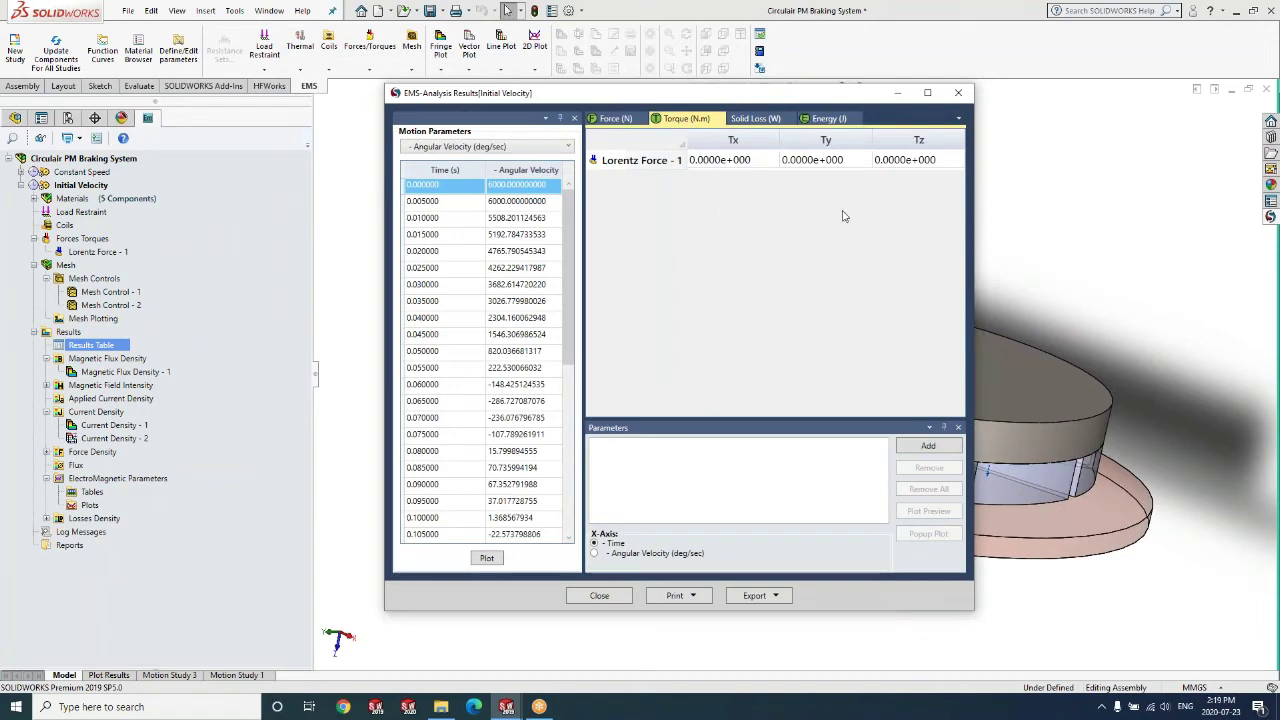
pyautogui.click(908, 162)
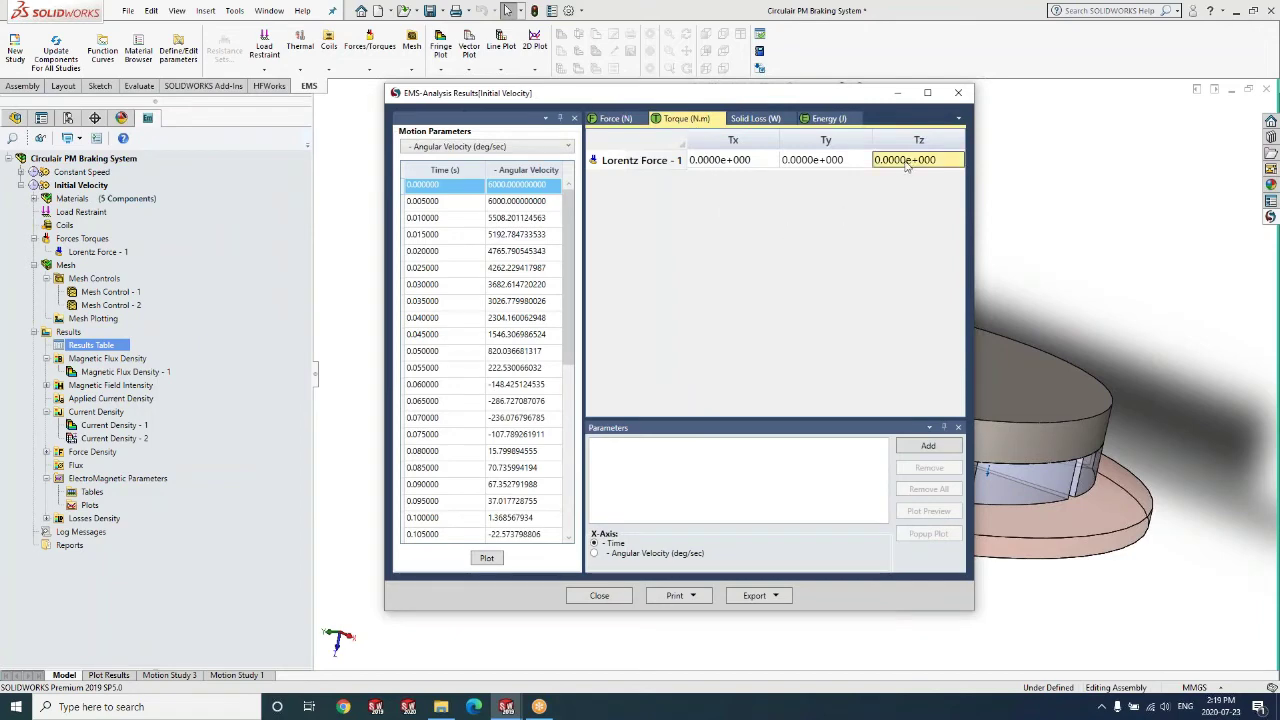
pyautogui.click(927, 447)
pyautogui.click(927, 533)
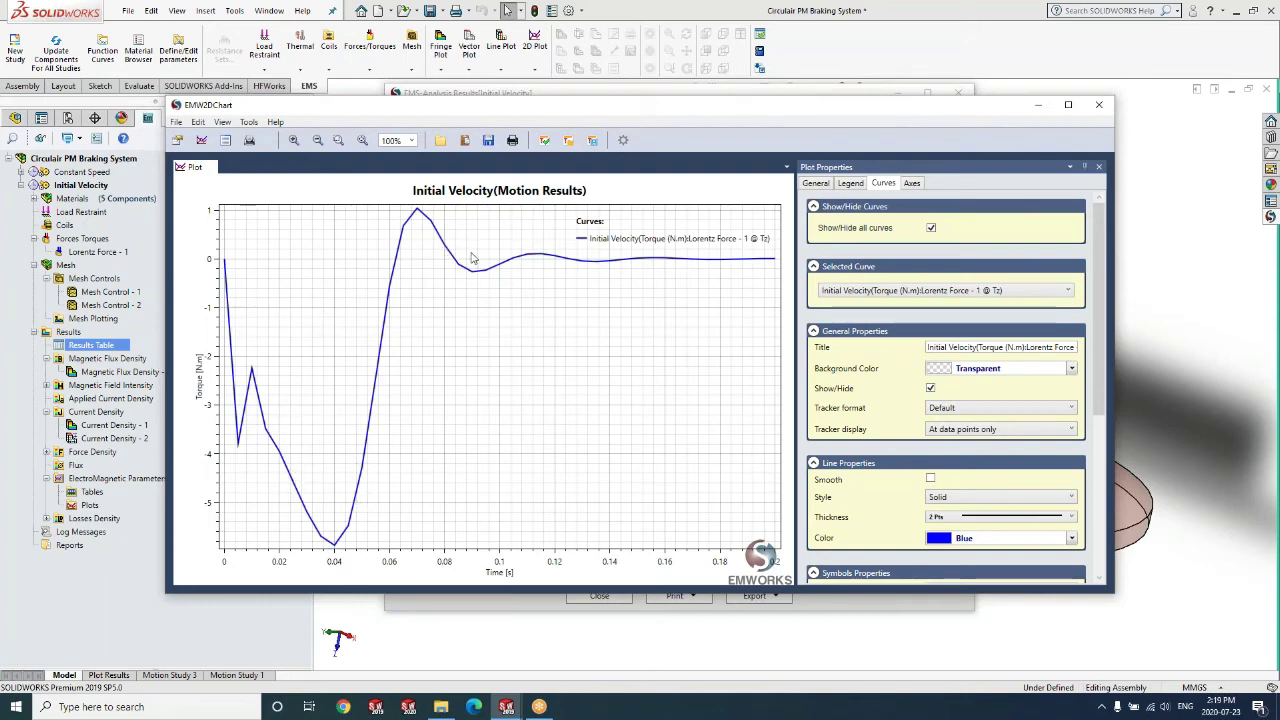
pyautogui.click(1097, 108)
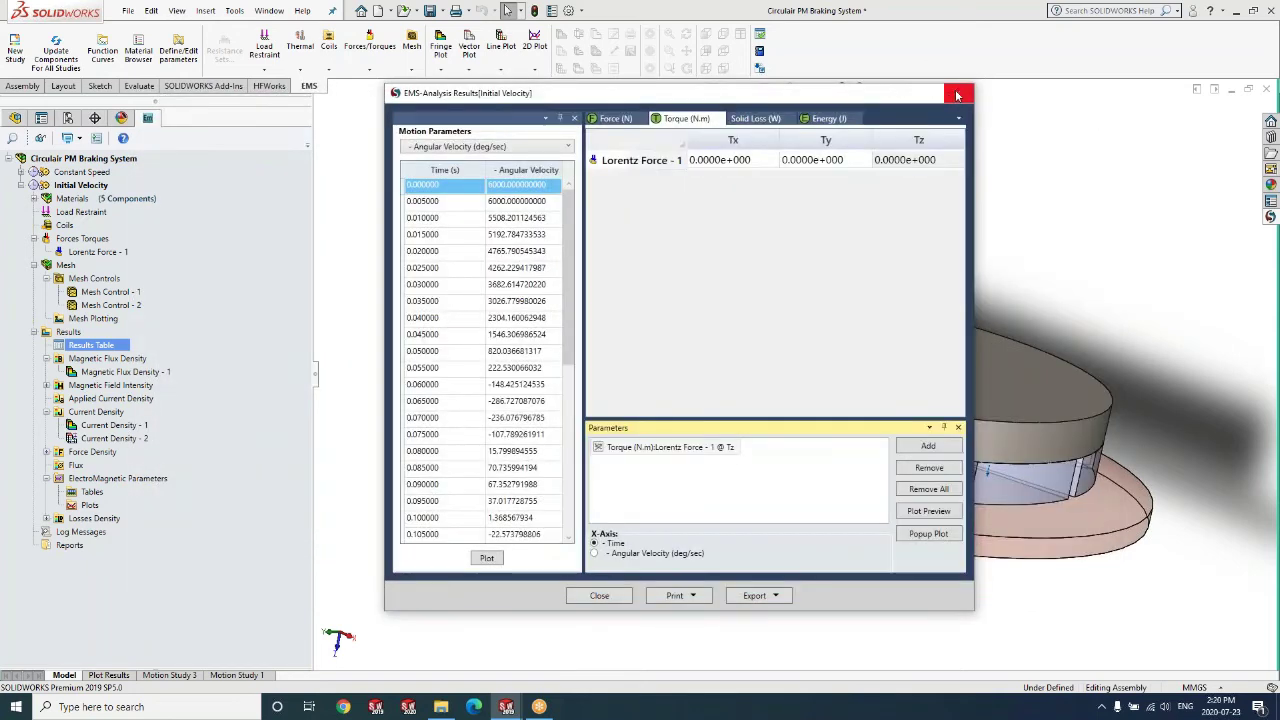
pyautogui.click(957, 95)
# Step: Display the Current Density - 2 vector plot and inspect the eddy currents in the copper disk
pyautogui.click(128, 441)
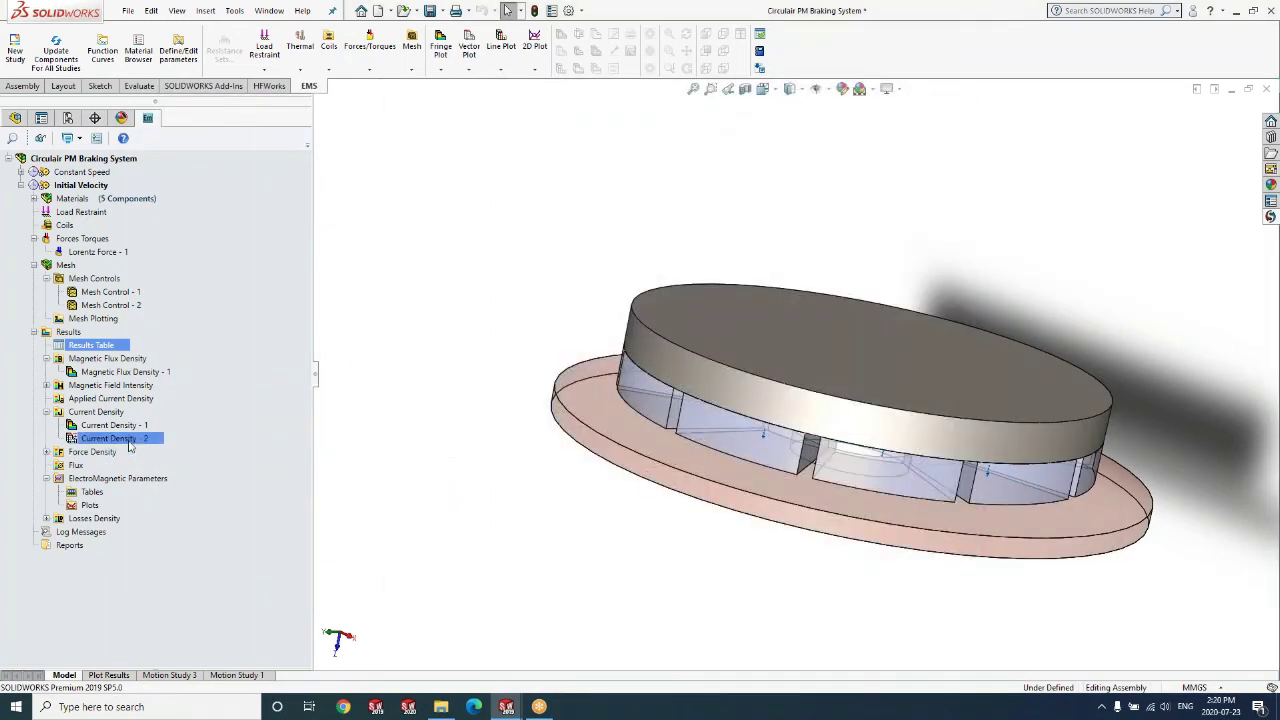
pyautogui.doubleClick(128, 446)
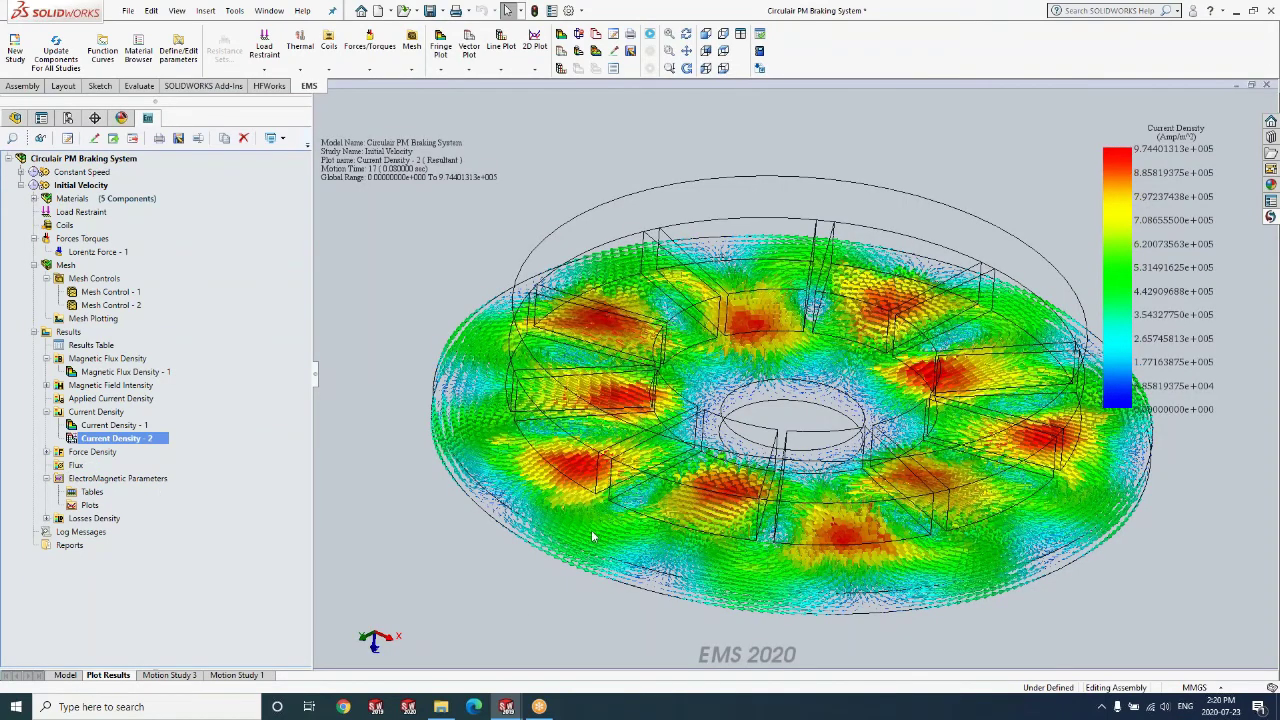
pyautogui.moveTo(590, 533); pyautogui.dragTo(571, 546, button='middle')
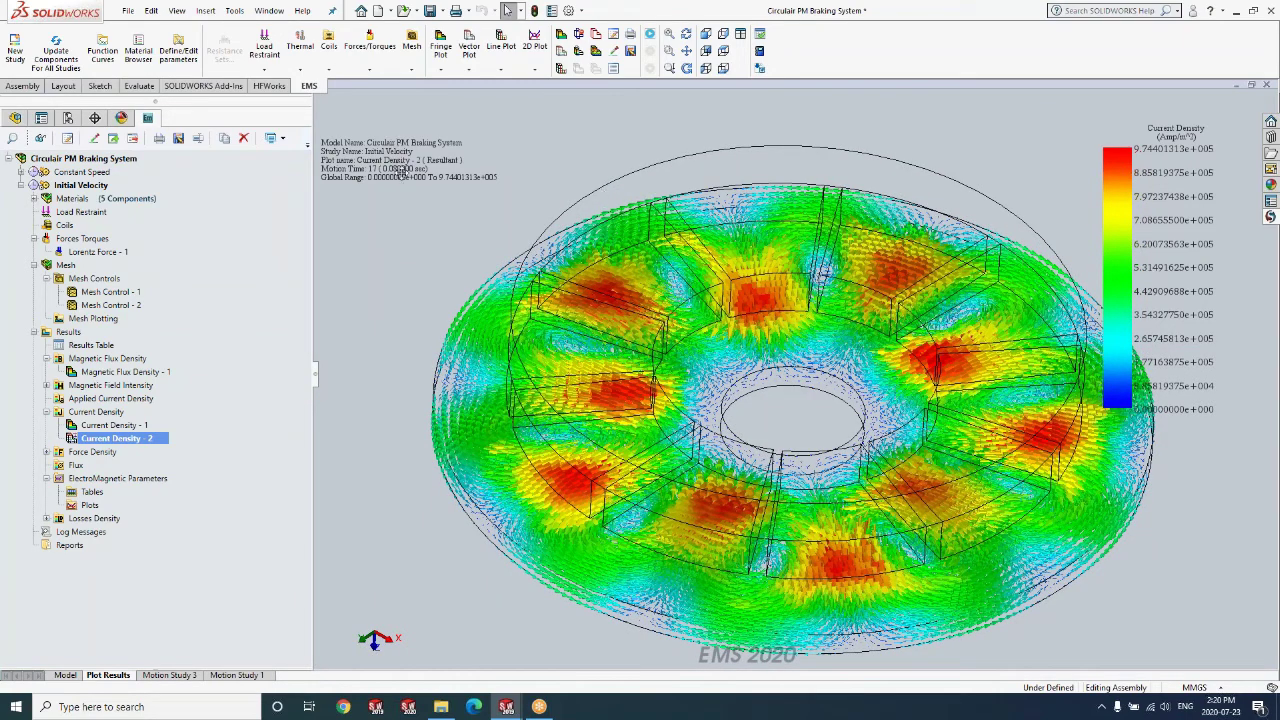
pyautogui.moveTo(469, 392); pyautogui.dragTo(465, 360, button='middle')
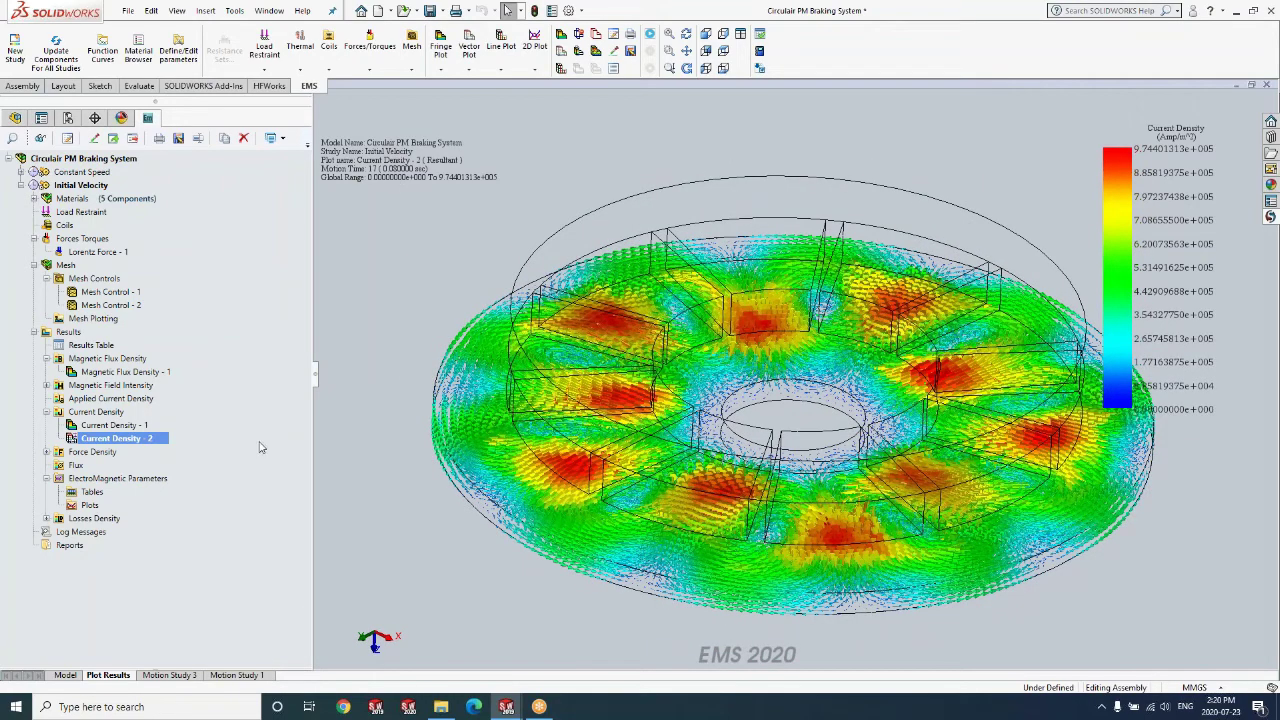
# Step: Animate the Current Density - 2 plot versus time, stop the playback, and close the animation settings
pyautogui.rightClick(151, 445)
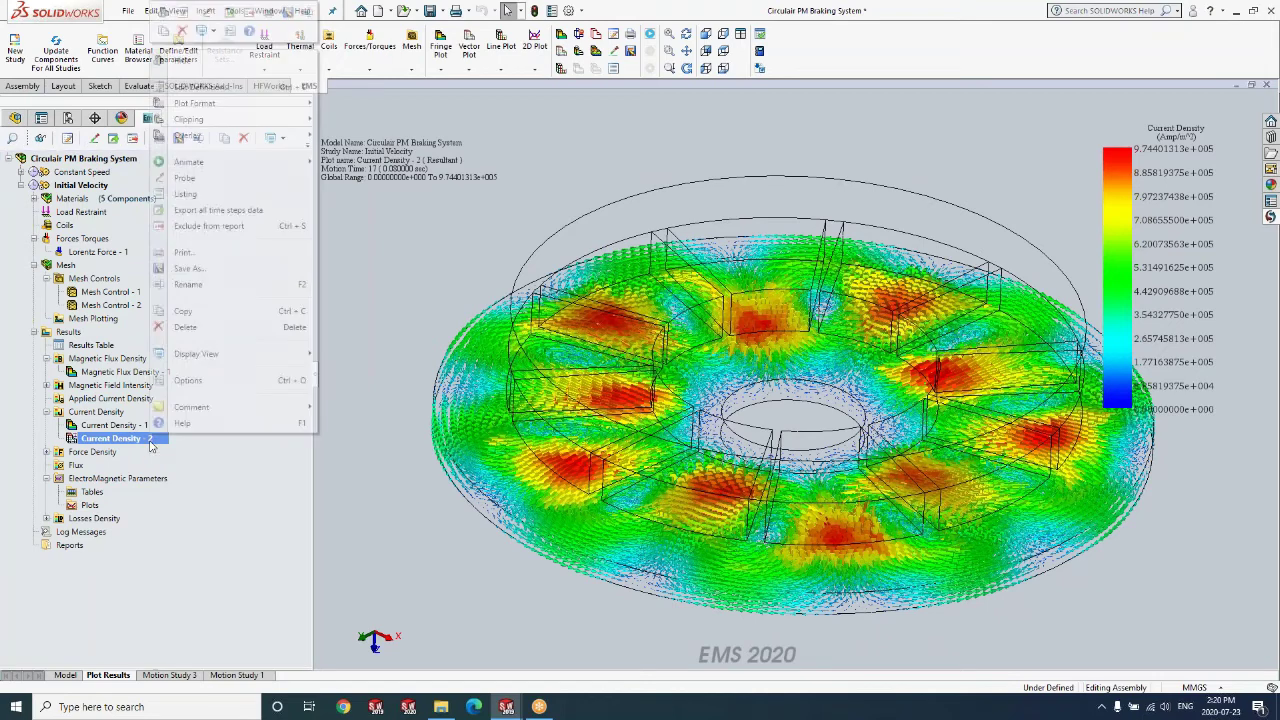
pyautogui.moveTo(218, 165)
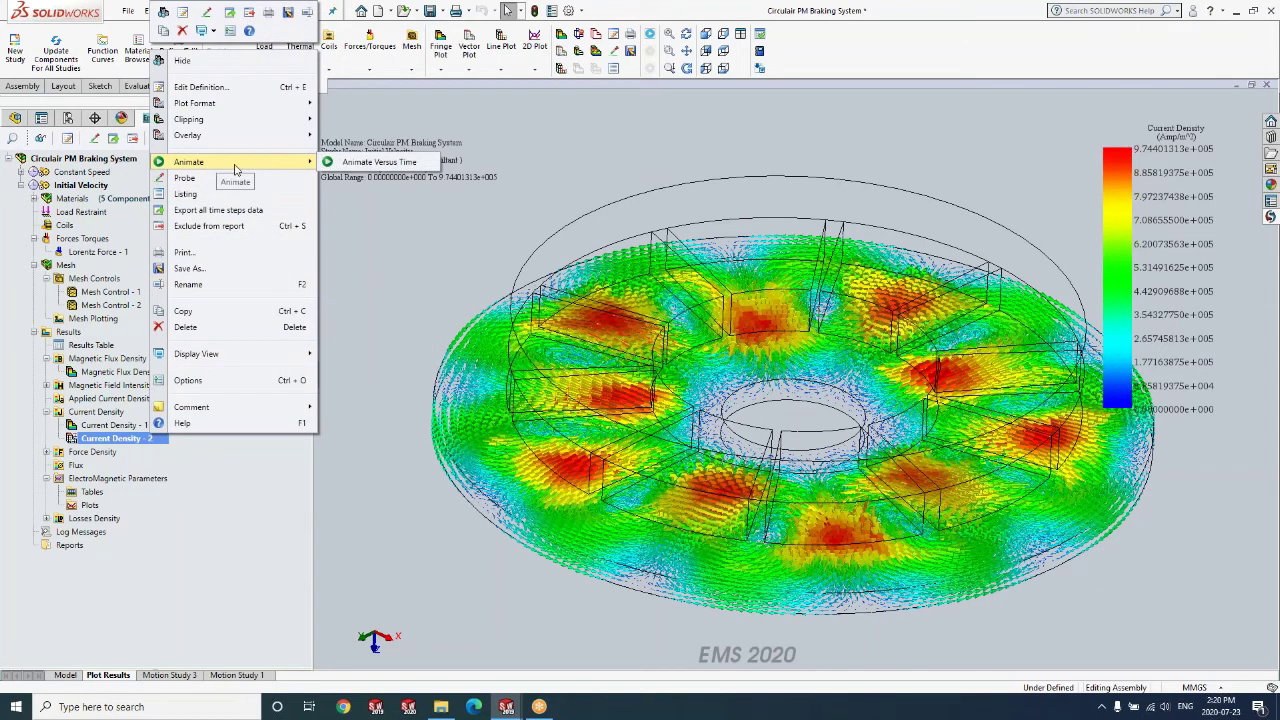
pyautogui.click(380, 162)
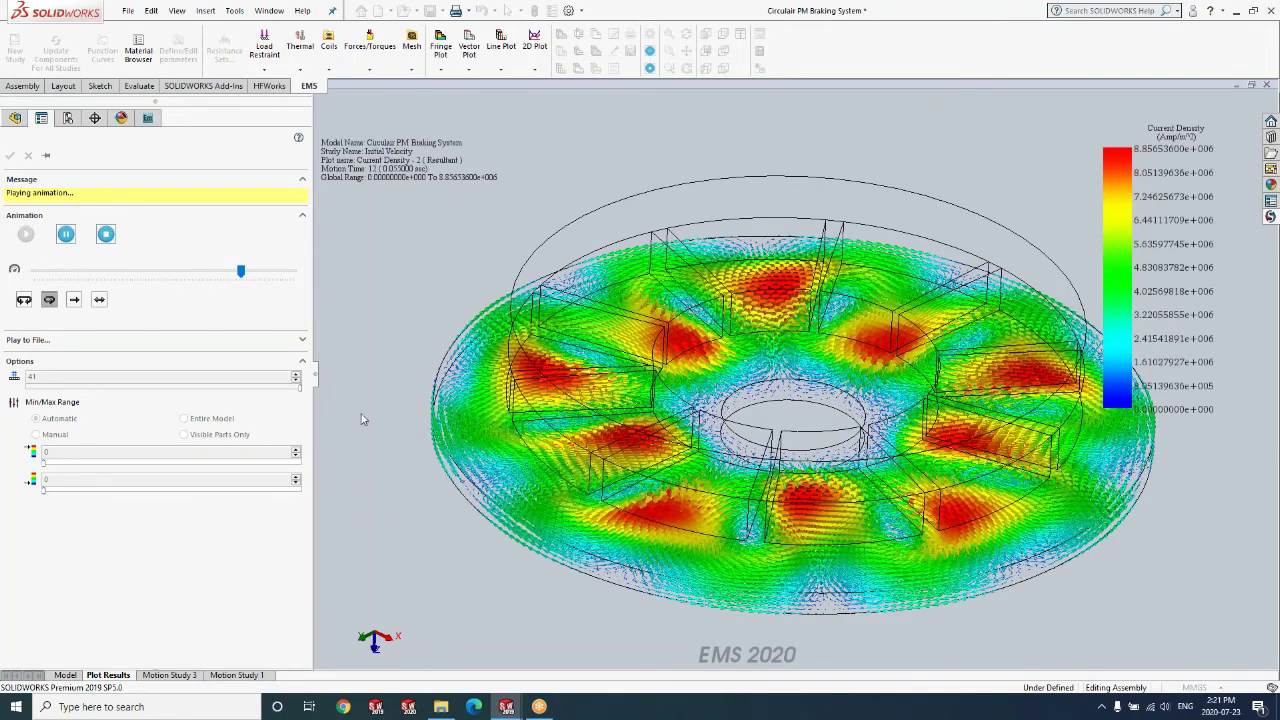
pyautogui.click(106, 235)
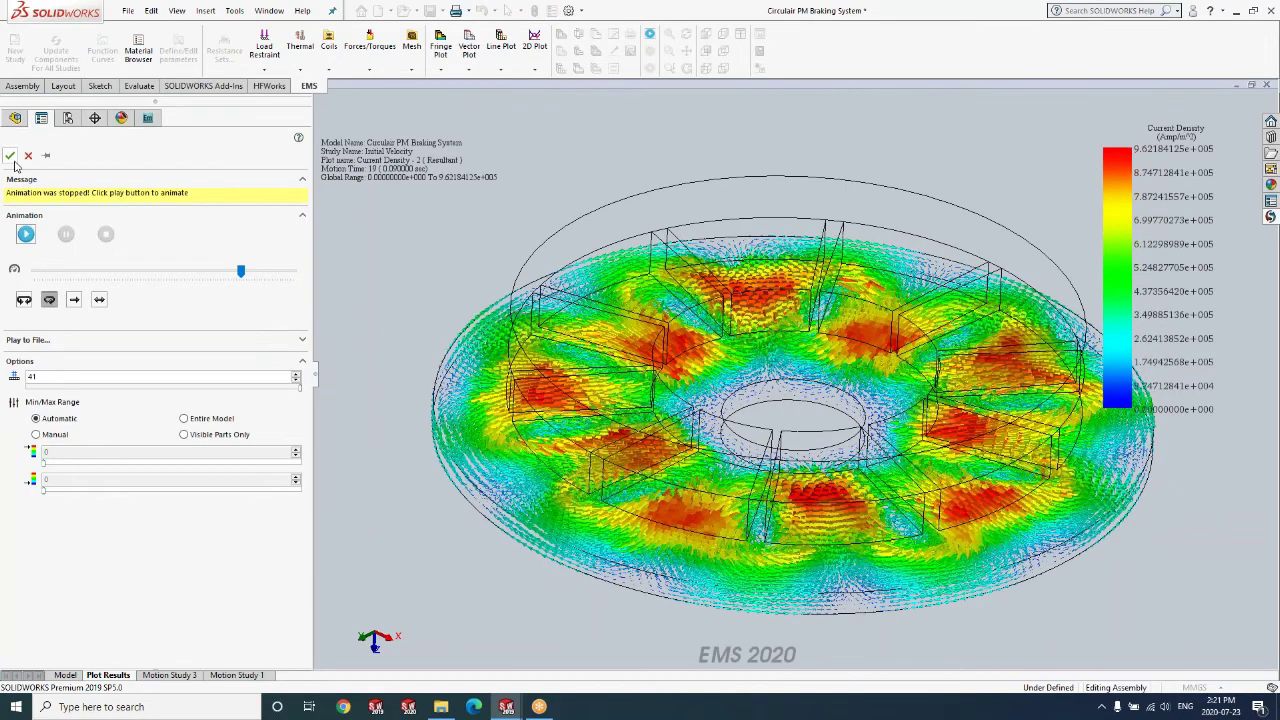
pyautogui.click(9, 157)
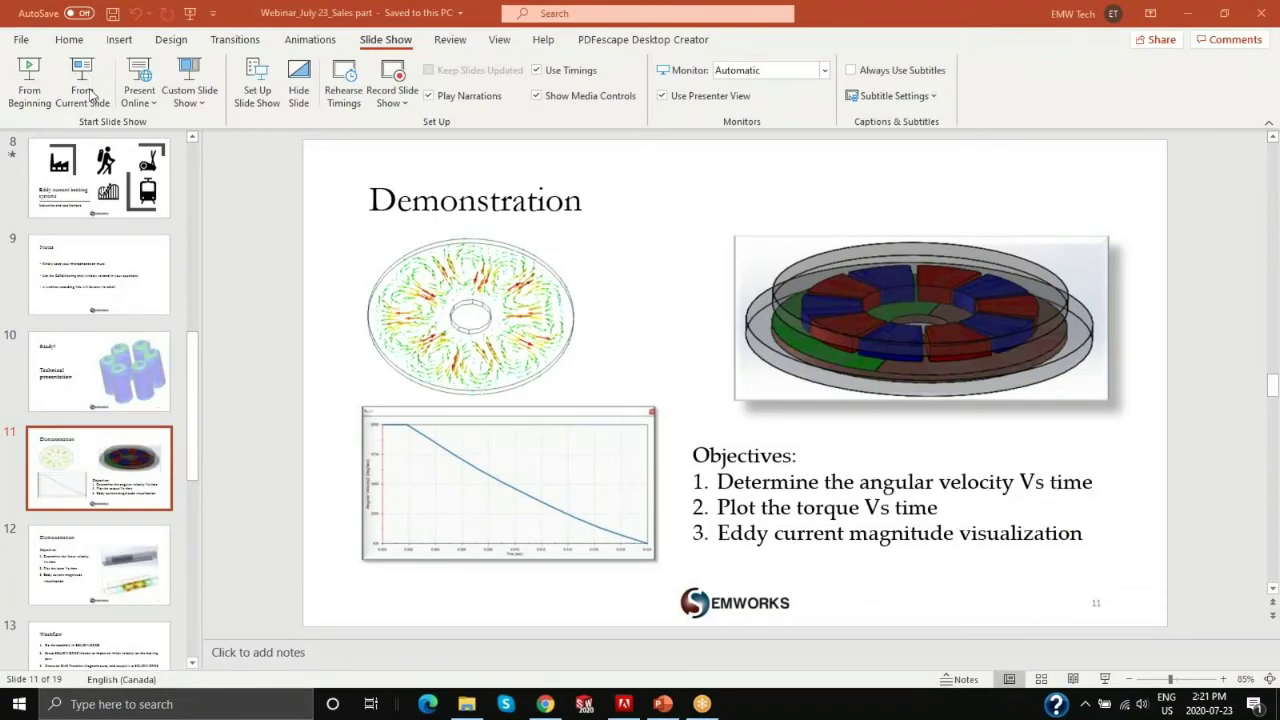
# Step: Switch to PowerPoint, start the slide show from the circular brake demonstration slide, and advance to the linear velocity objectives slide
pyautogui.click(88, 92)
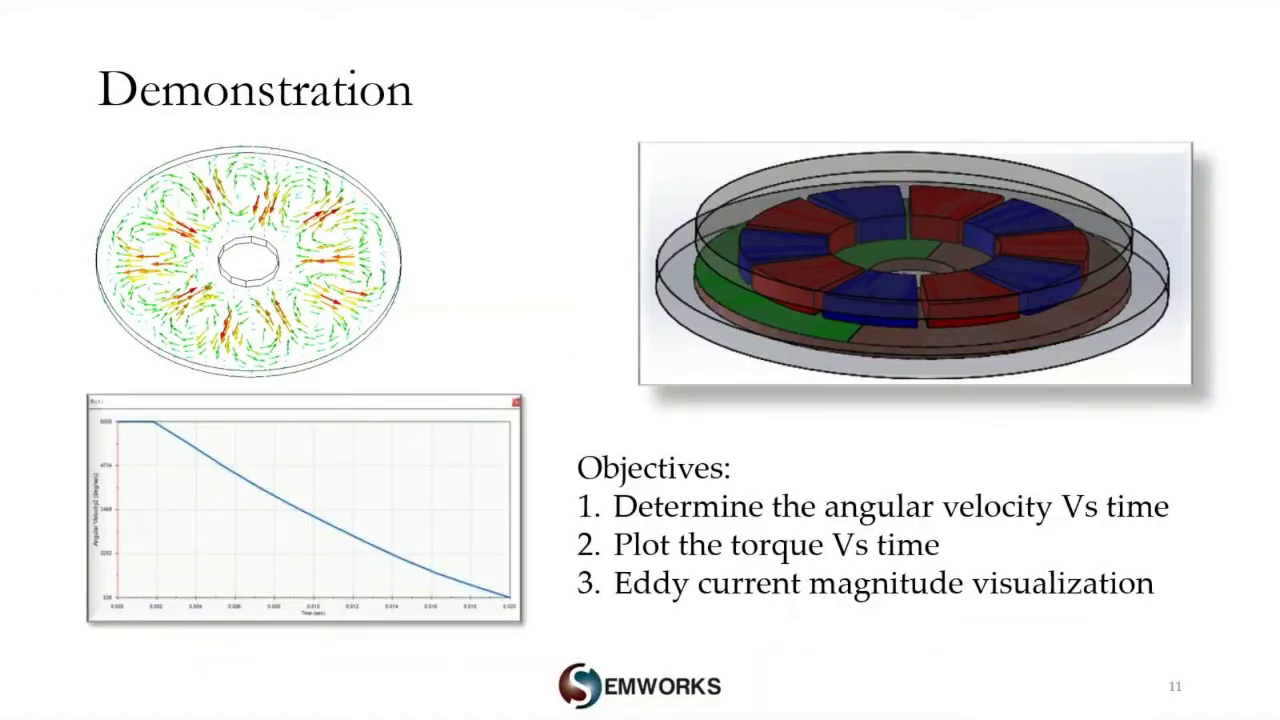
pyautogui.press('Right')
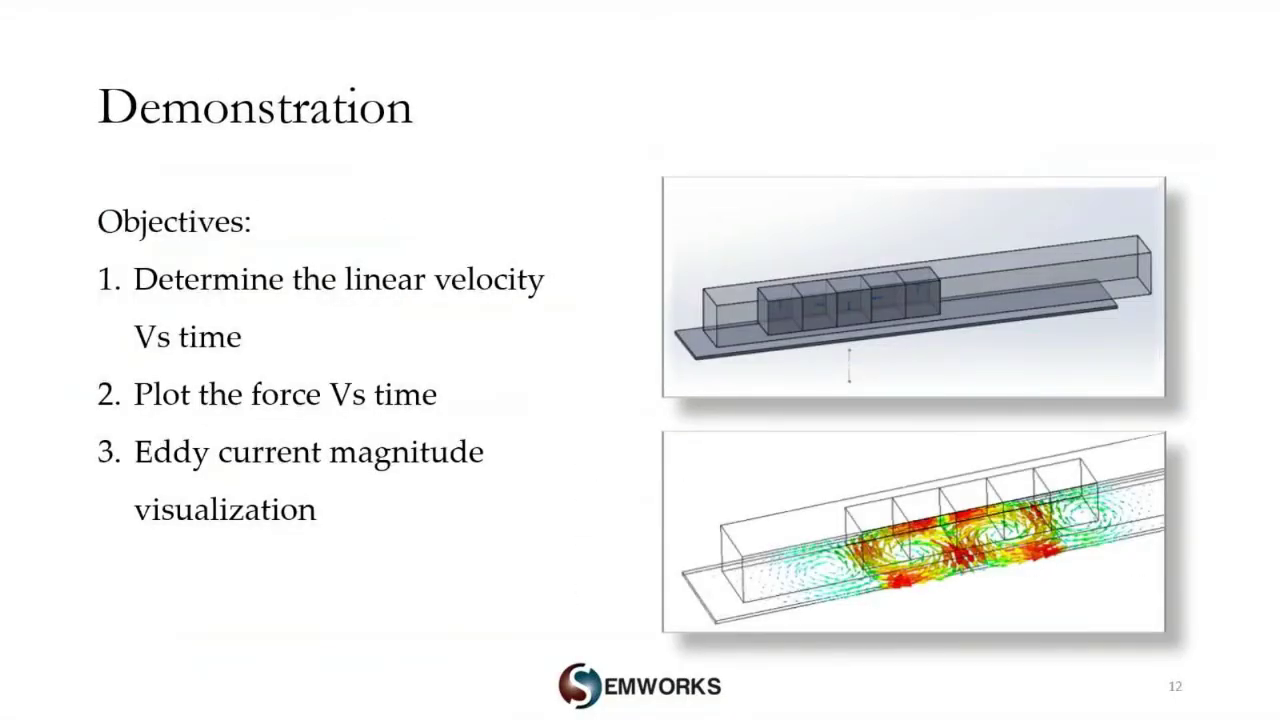
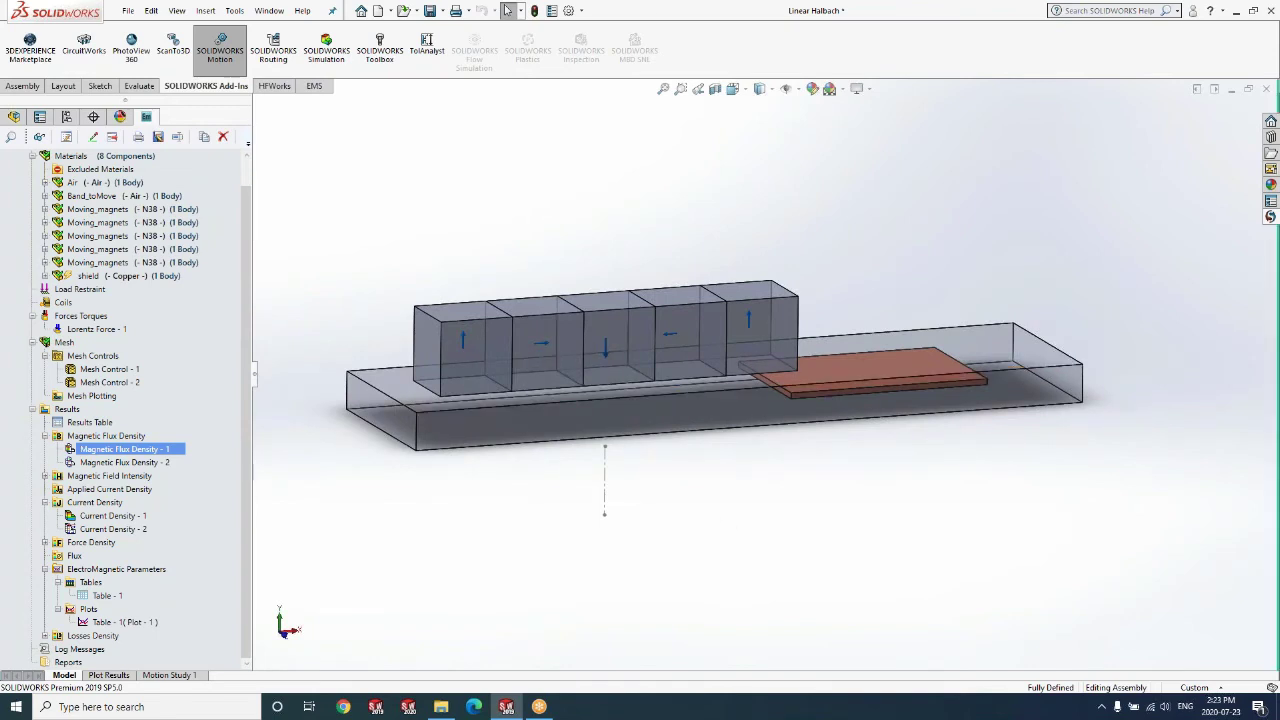
# Step: Examine the Linear Halbach assembly and the materials assigned to its components in Study 1
pyautogui.press('Down')
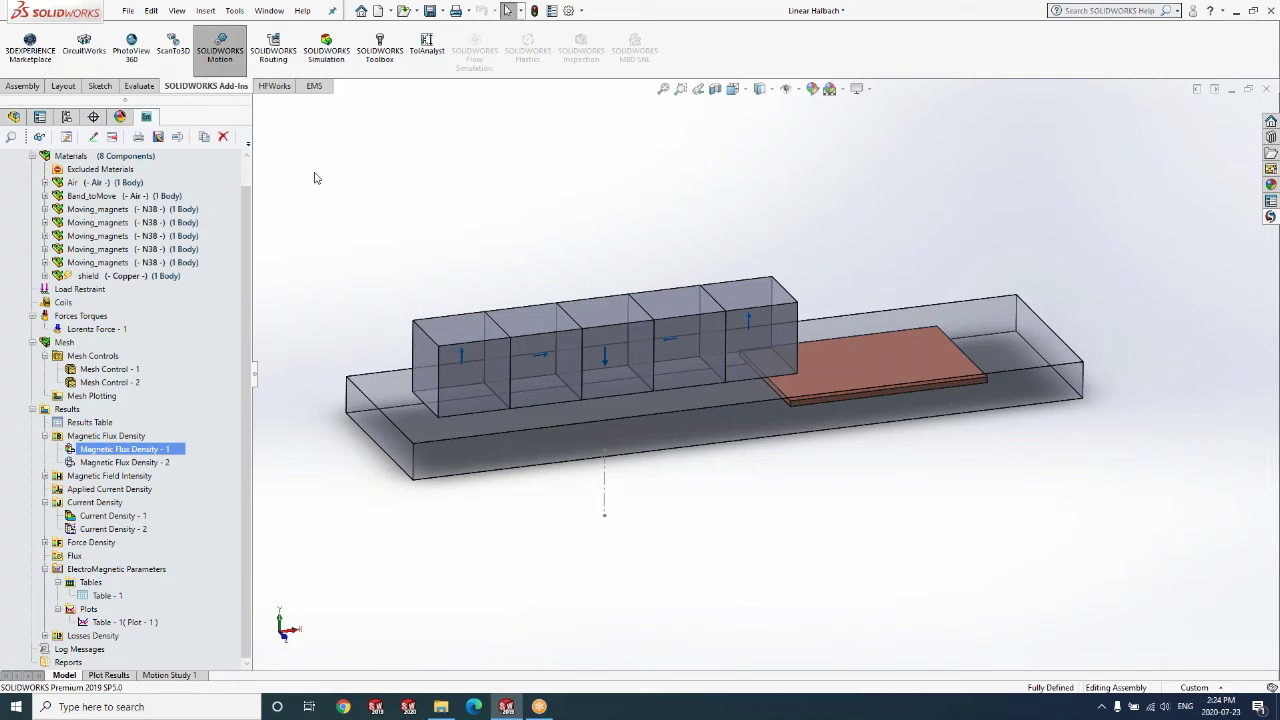
pyautogui.moveTo(248, 258); pyautogui.dragTo(249, 220)
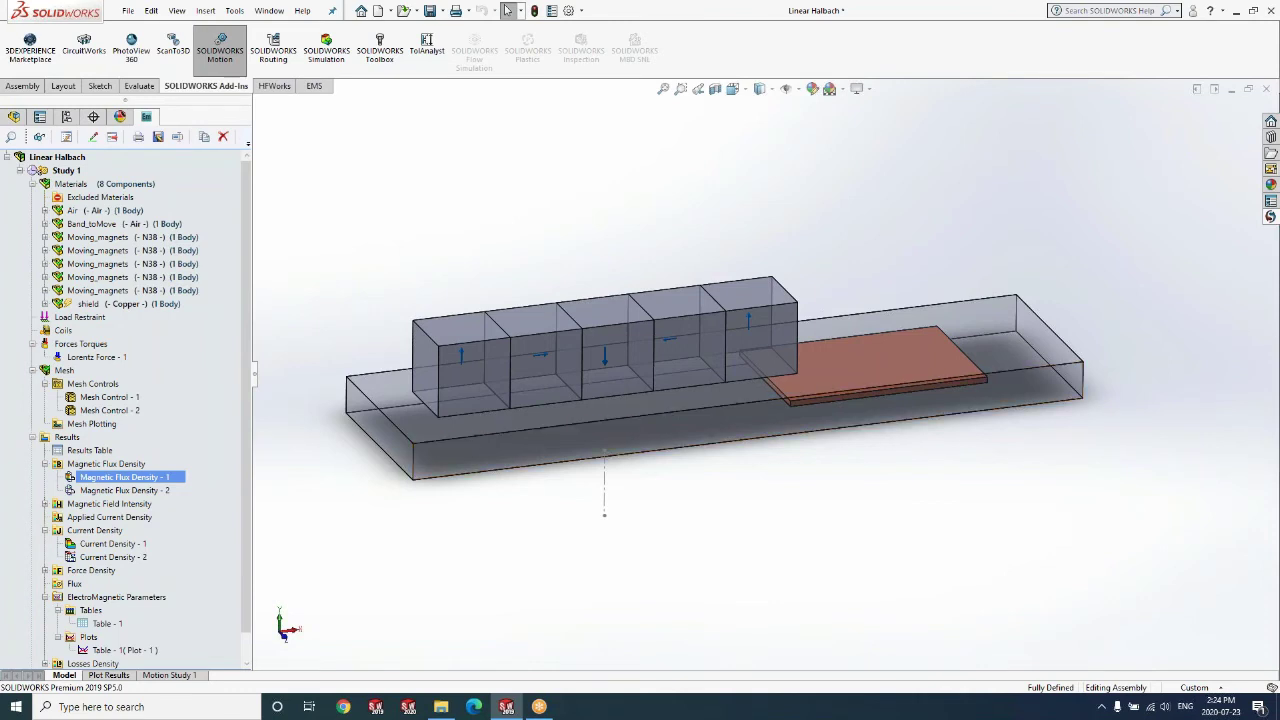
pyautogui.moveTo(148, 220)
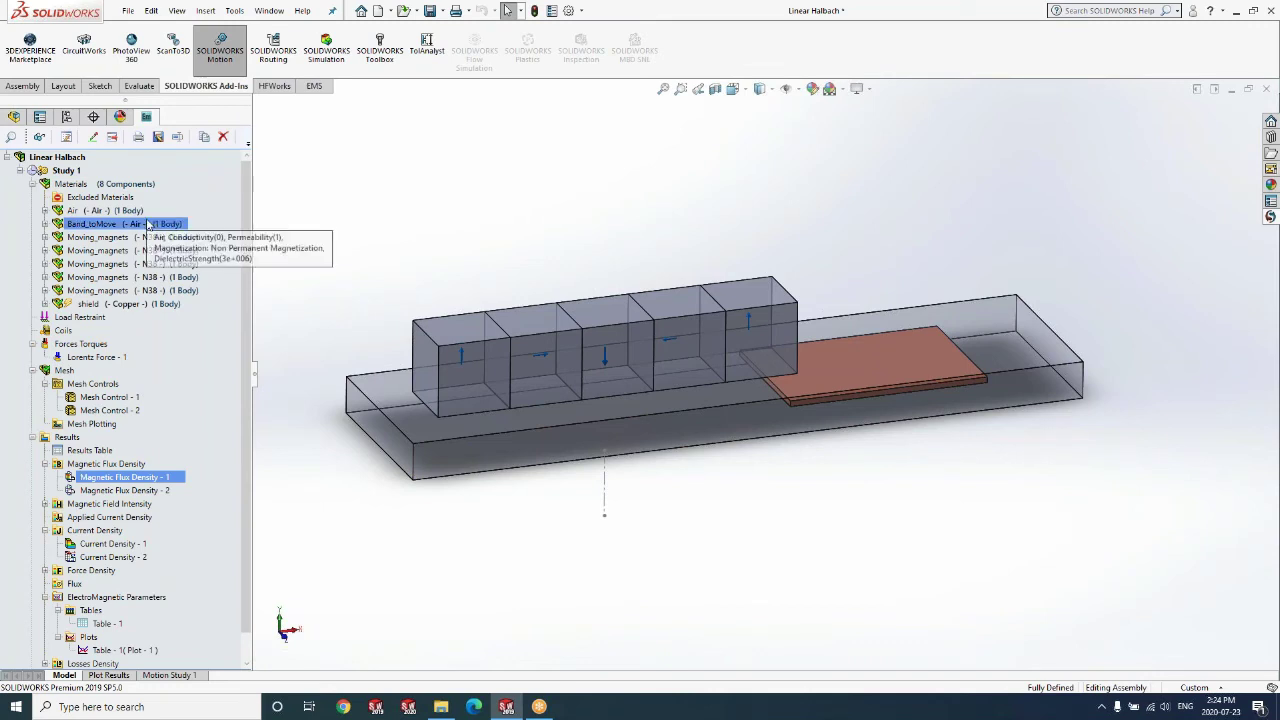
pyautogui.click(150, 238)
pyautogui.click(278, 375)
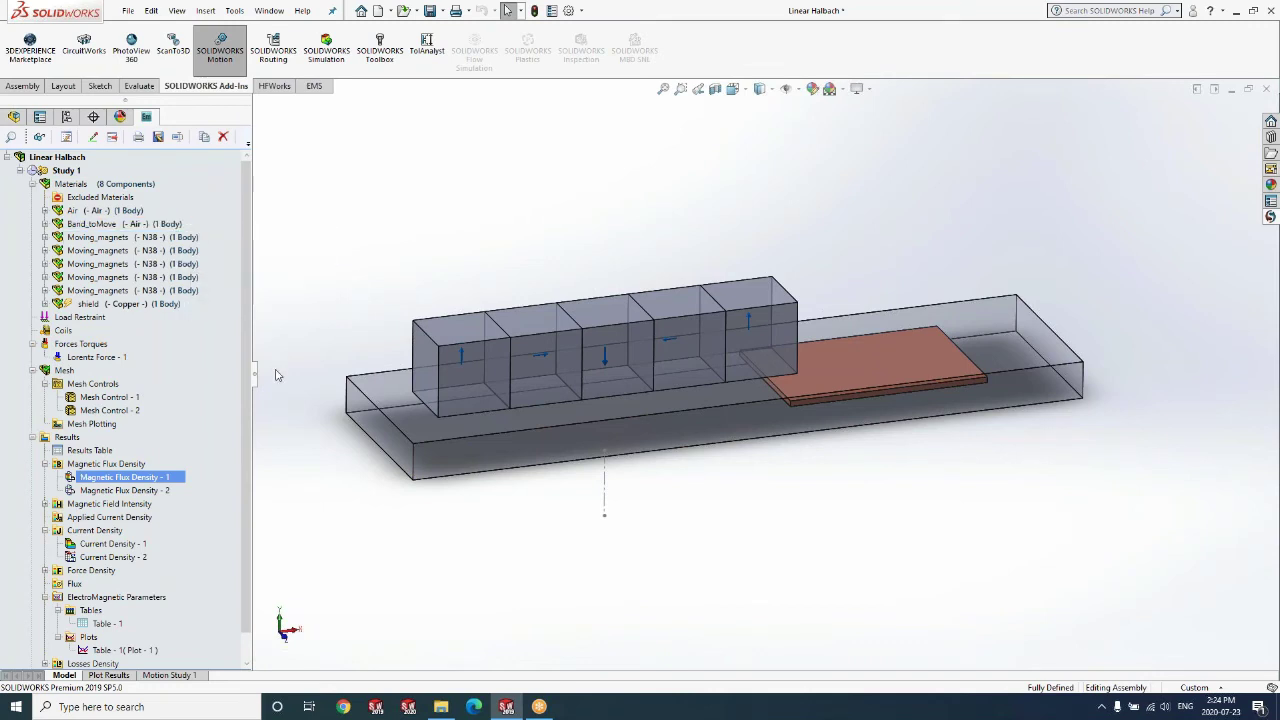
# Step: Open Motion Study 1 and close its reaction force and velocity plots
pyautogui.click(166, 677)
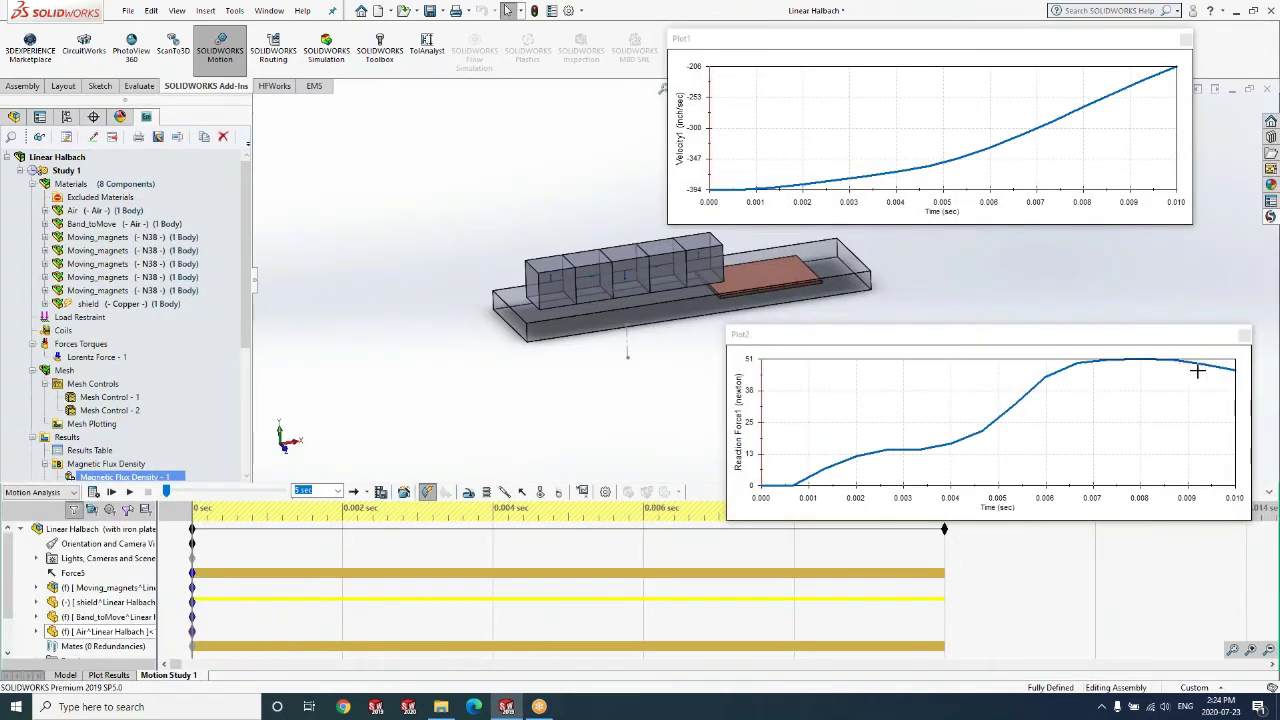
pyautogui.click(1244, 334)
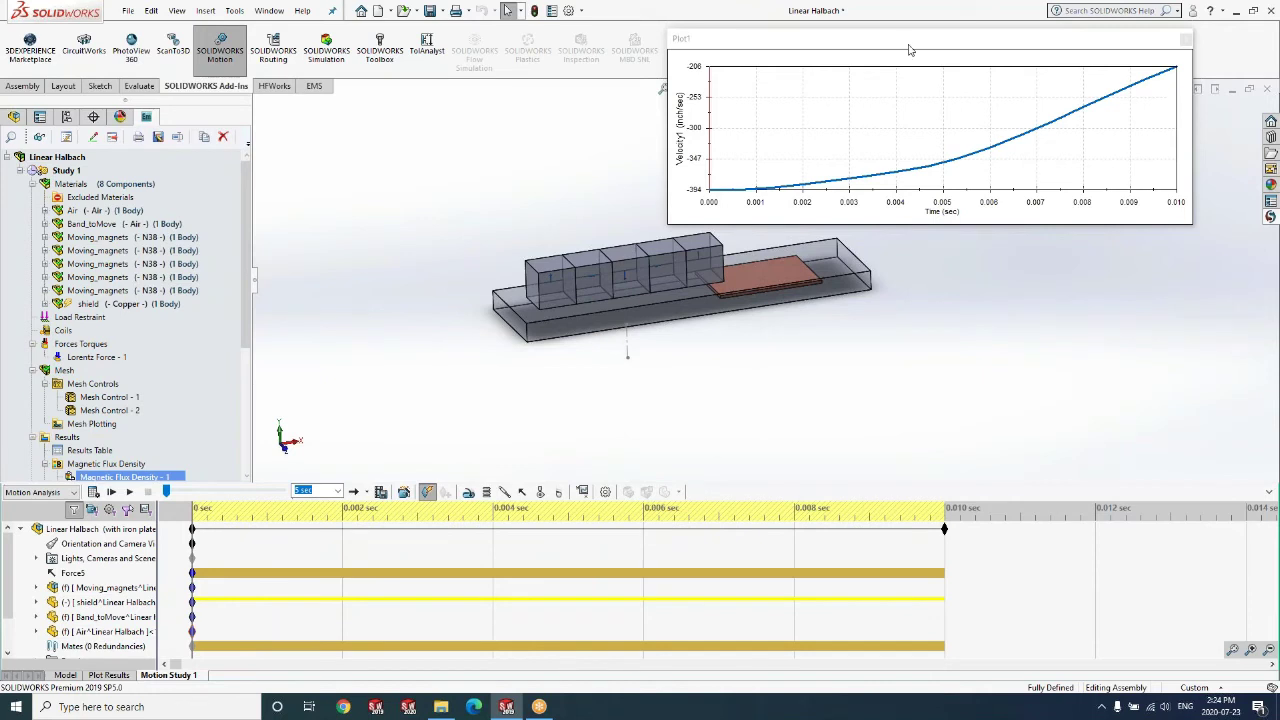
pyautogui.moveTo(910, 50); pyautogui.dragTo(985, 142)
pyautogui.click(1260, 135)
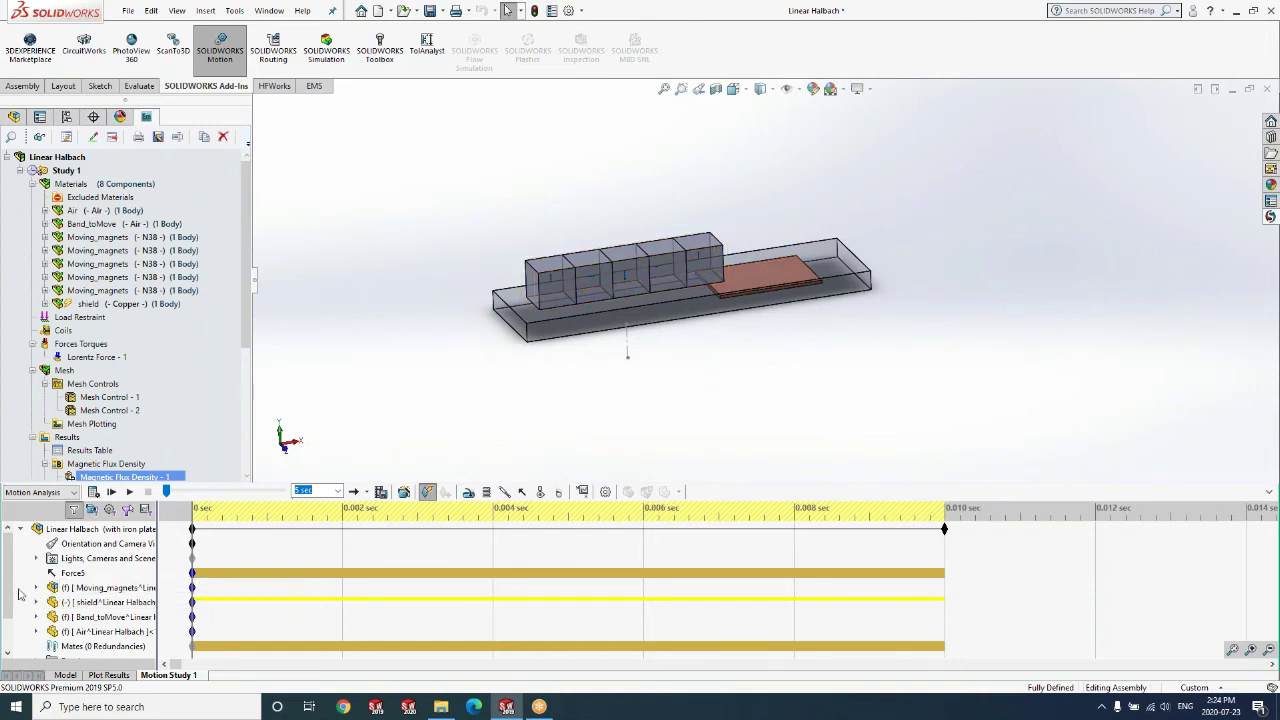
# Step: Open the shield's initial velocity definition in the motion study, check its linear velocity parameters, and close it
pyautogui.scroll(-1, 40, 615)
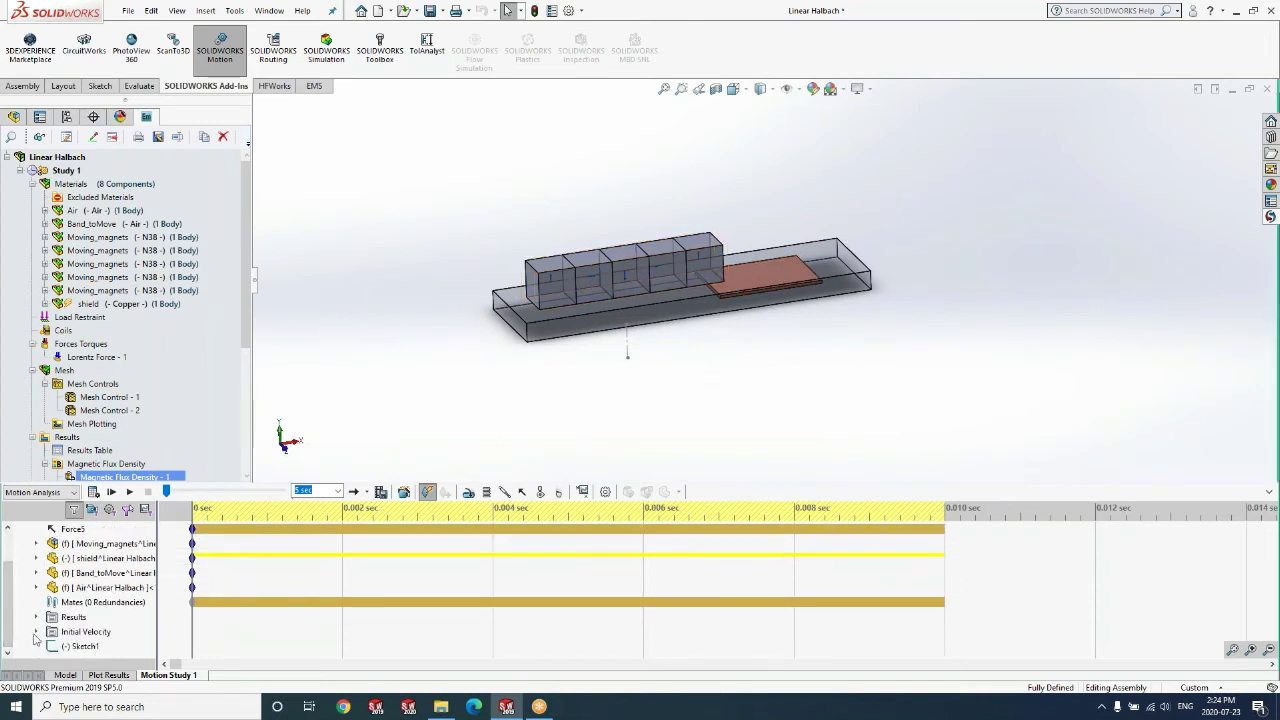
pyautogui.click(37, 632)
pyautogui.rightClick(107, 650)
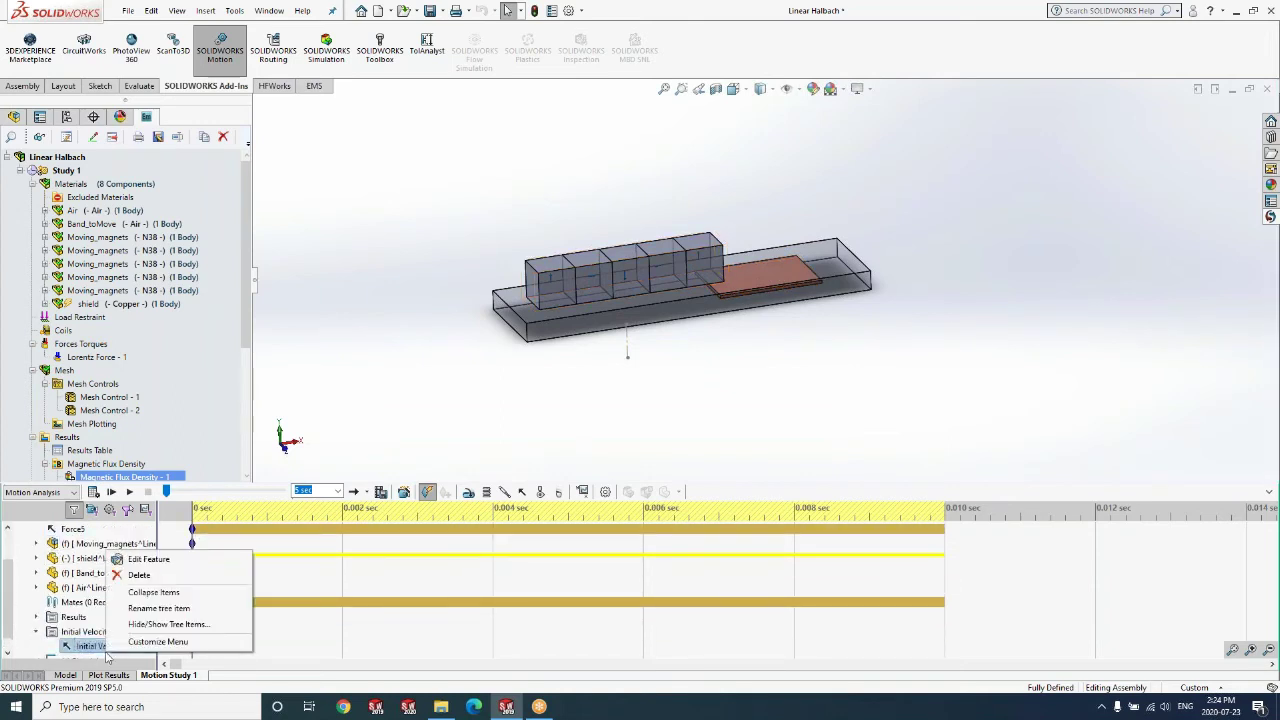
pyautogui.click(140, 561)
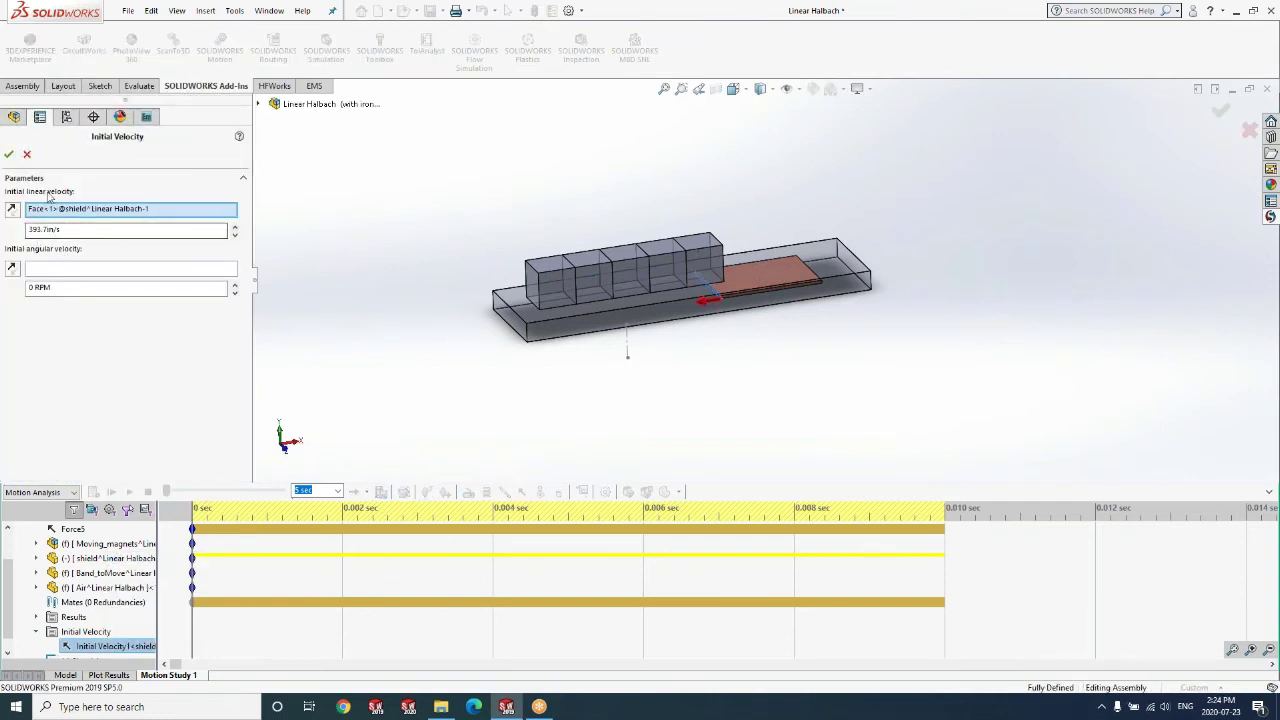
pyautogui.click(8, 154)
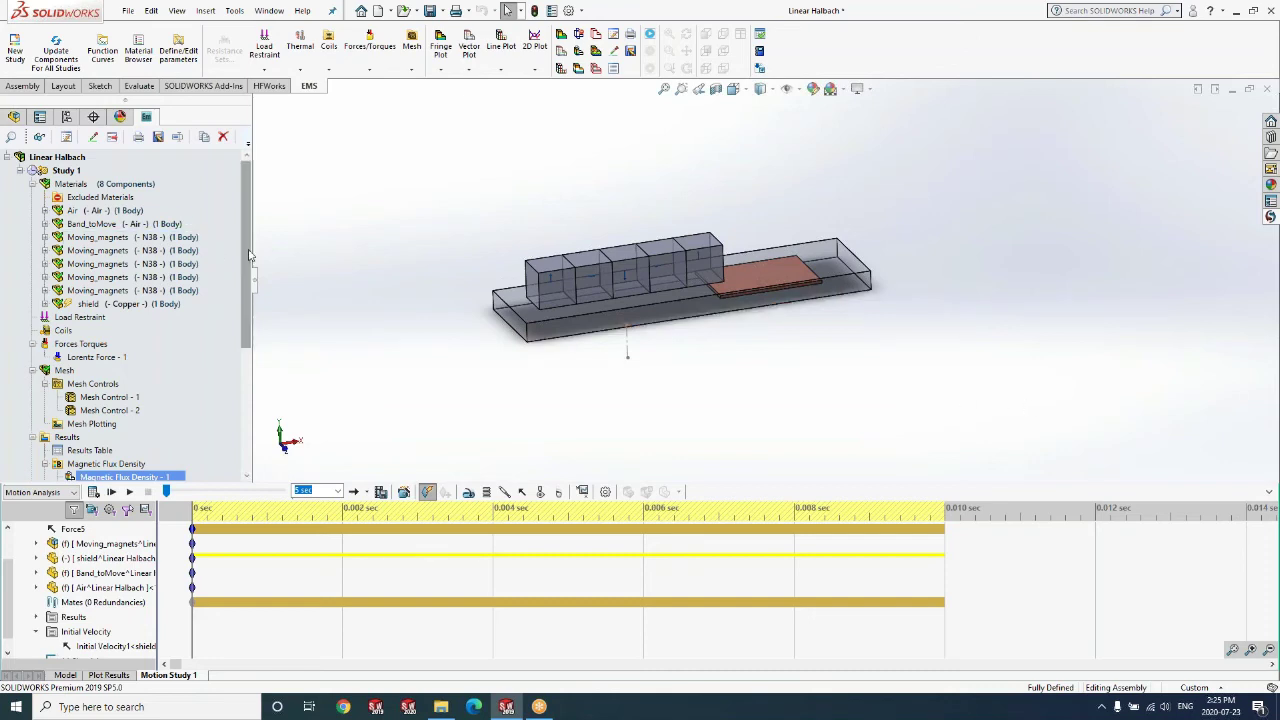
# Step: Return to the model view and check the material properties of the moving magnets and the copper shield
pyautogui.click(72, 678)
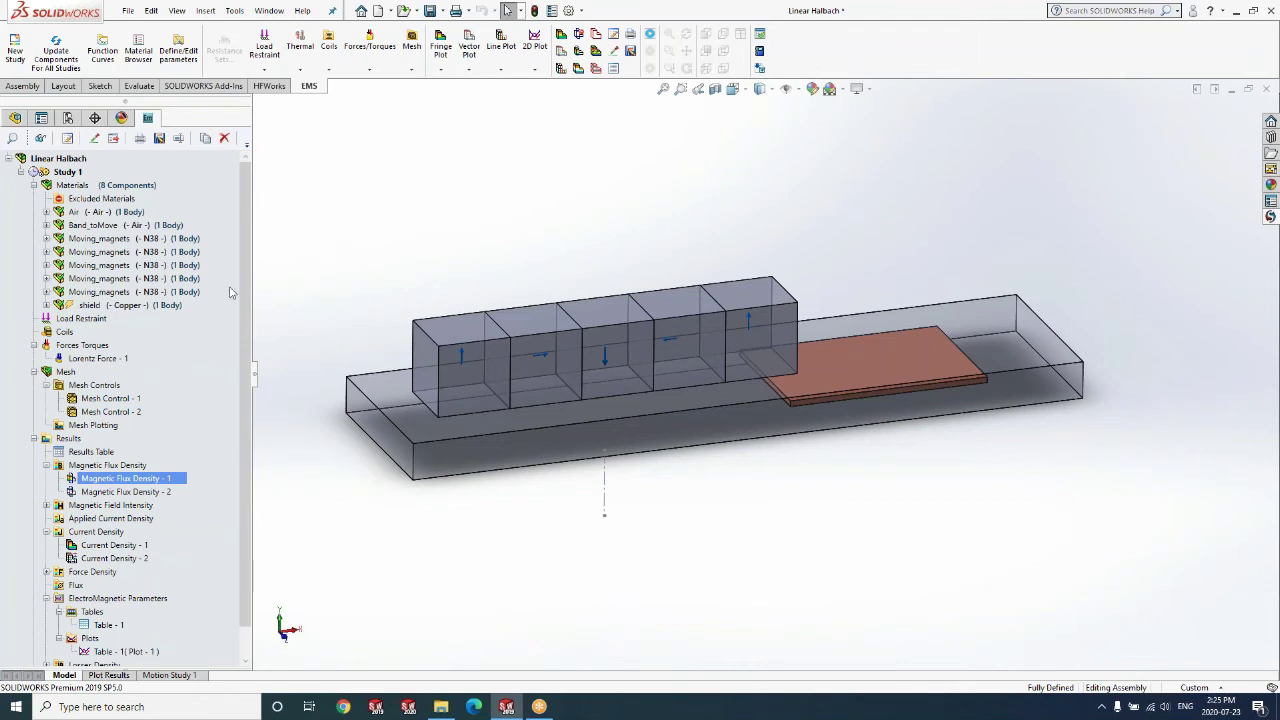
pyautogui.moveTo(165, 242)
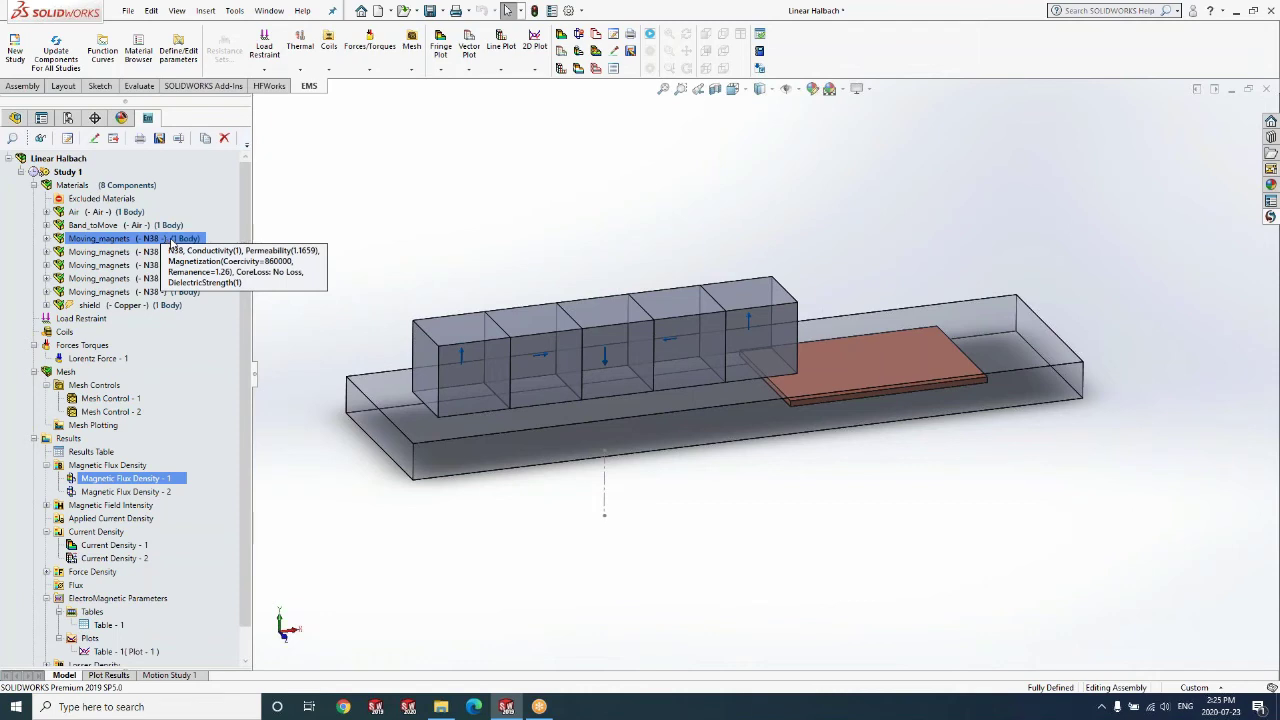
pyautogui.moveTo(160, 312)
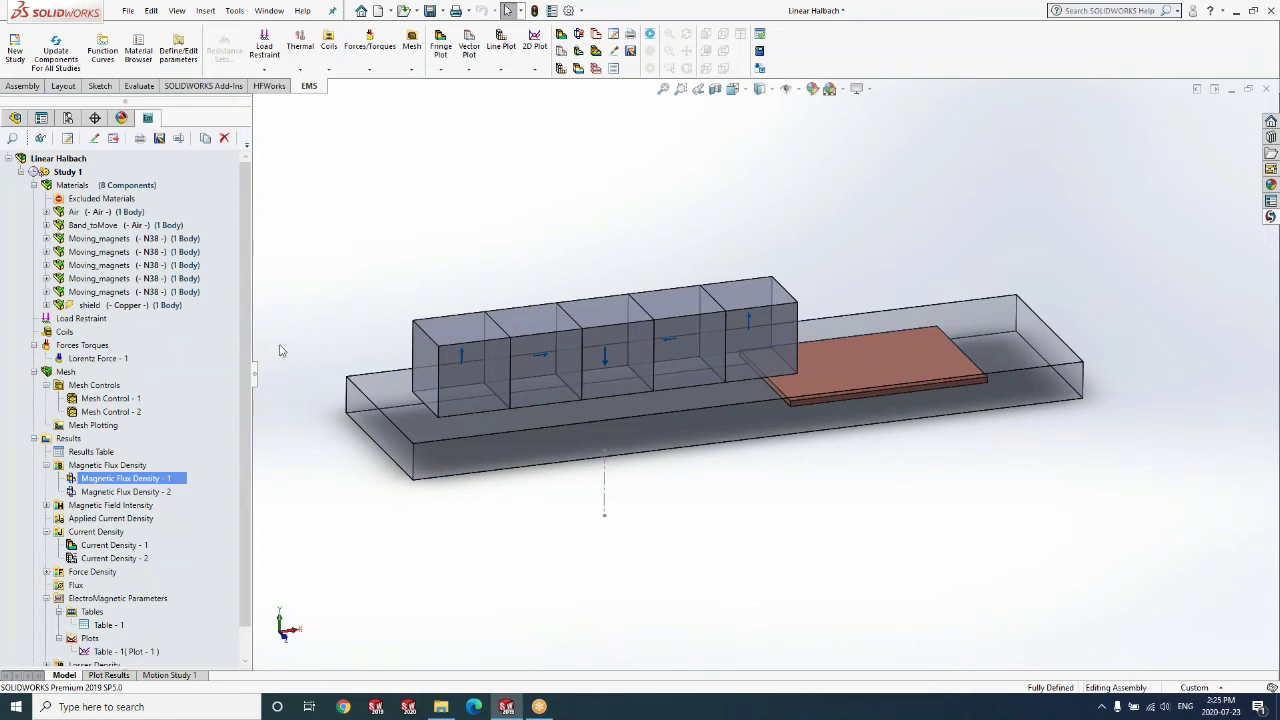
# Step: With Motion Study 1 open, review the Lorentz Force - 1 definition and its motion coupling, and close it without changes
pyautogui.click(124, 362)
pyautogui.click(169, 675)
pyautogui.rightClick(122, 359)
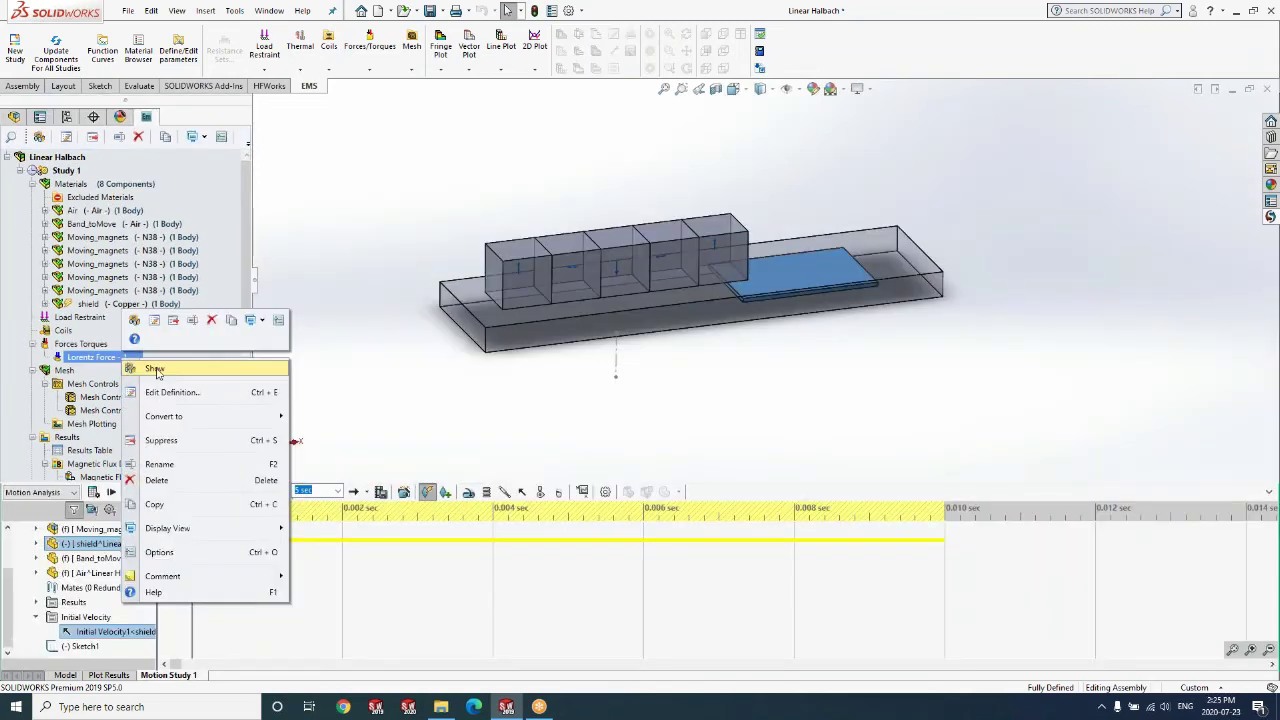
pyautogui.click(172, 392)
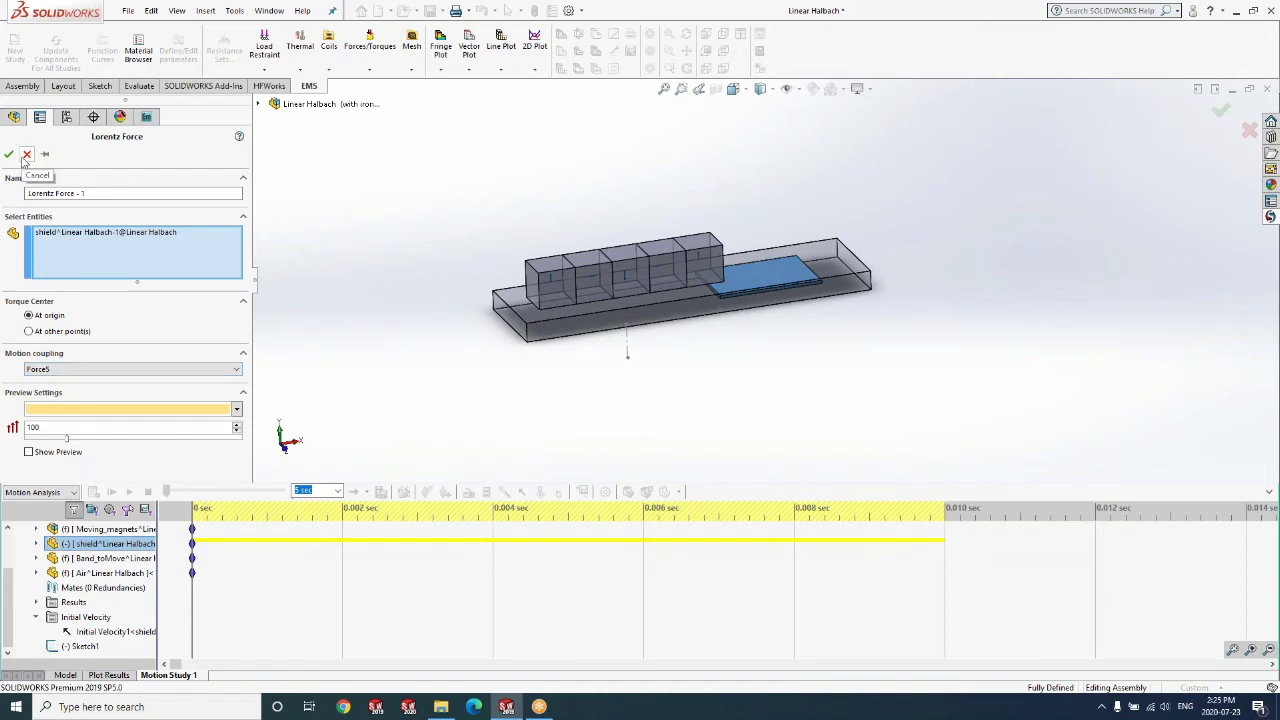
pyautogui.click(27, 155)
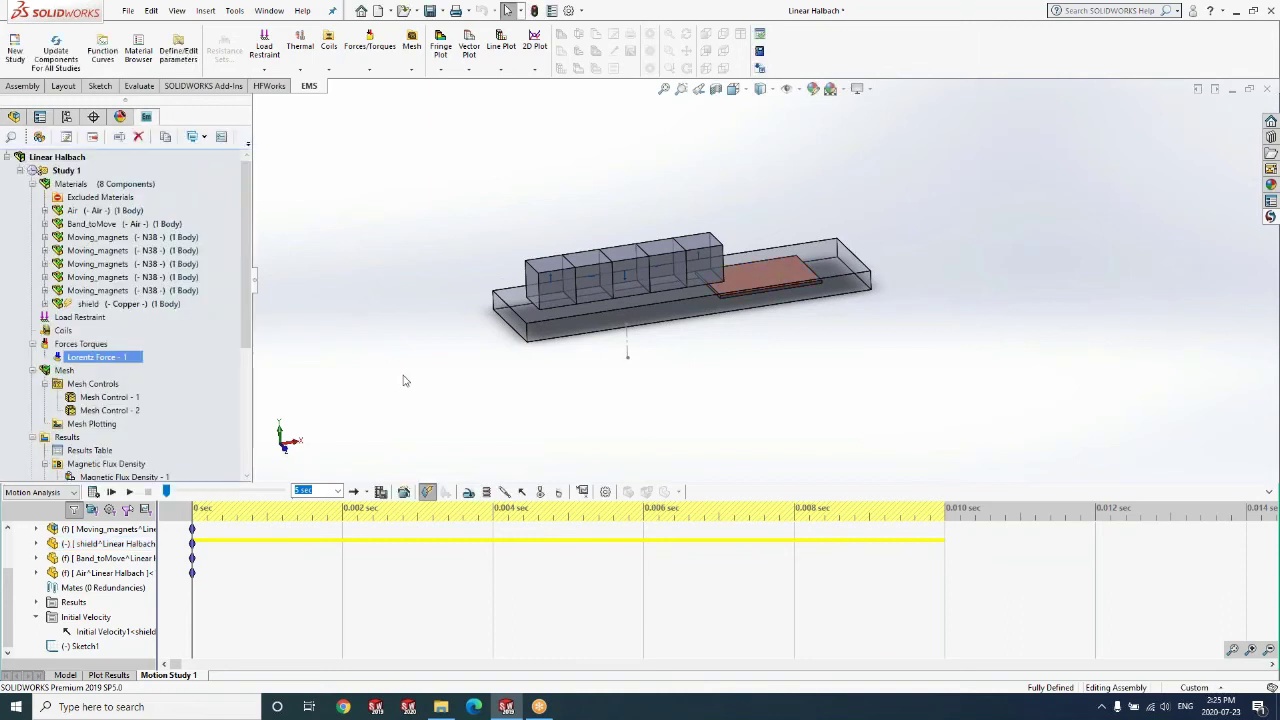
# Step: Back in the model view, open Study 1's Results Table and list the Linear Velocity (m/s) motion parameter
pyautogui.click(33, 371)
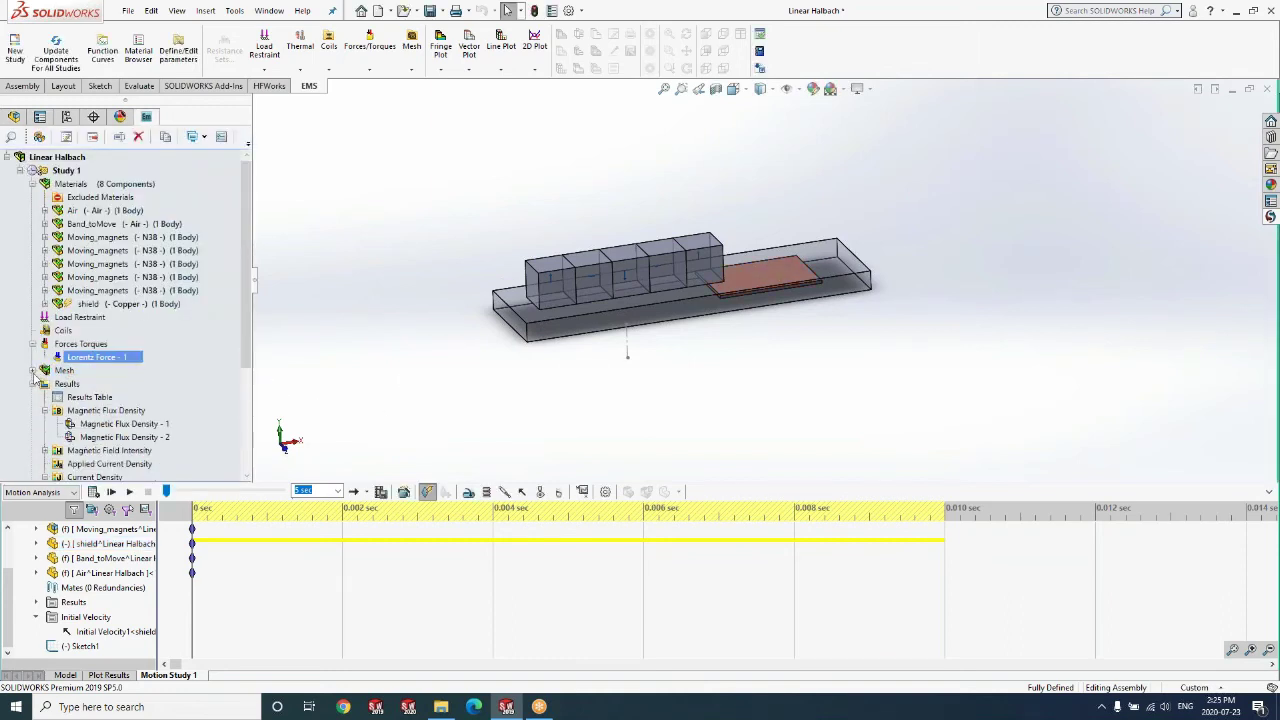
pyautogui.click(70, 675)
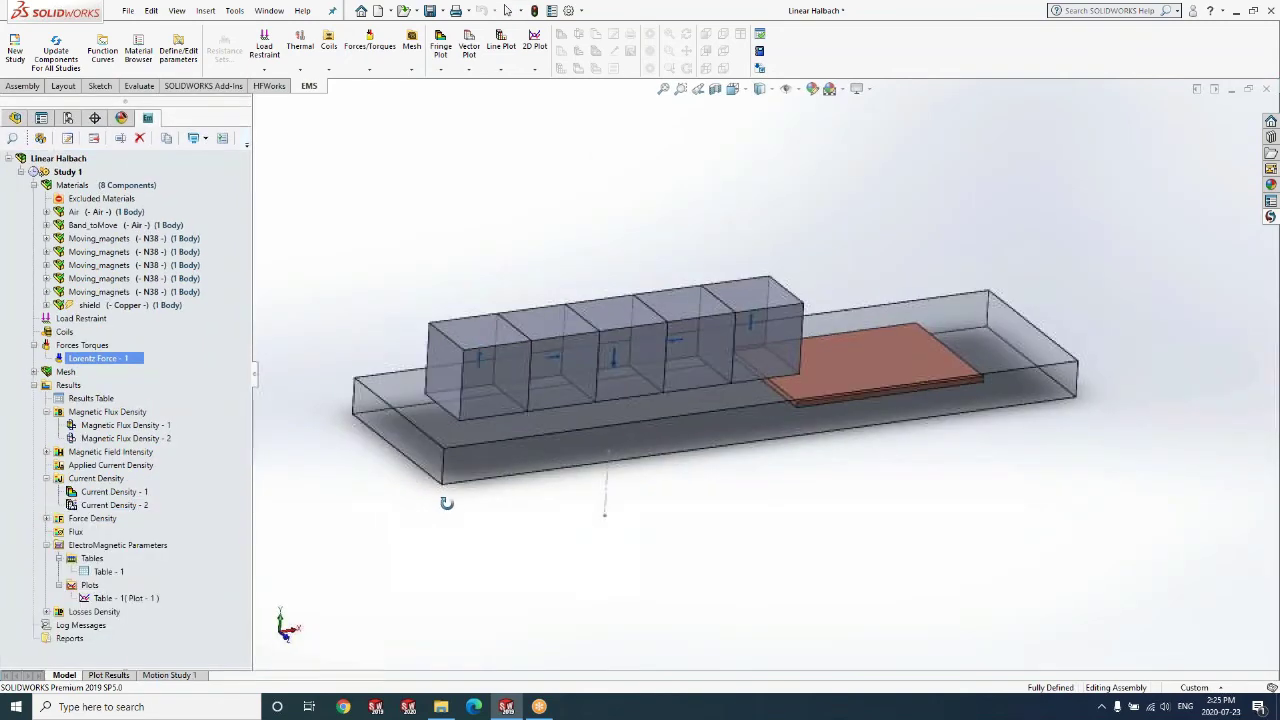
pyautogui.doubleClick(112, 400)
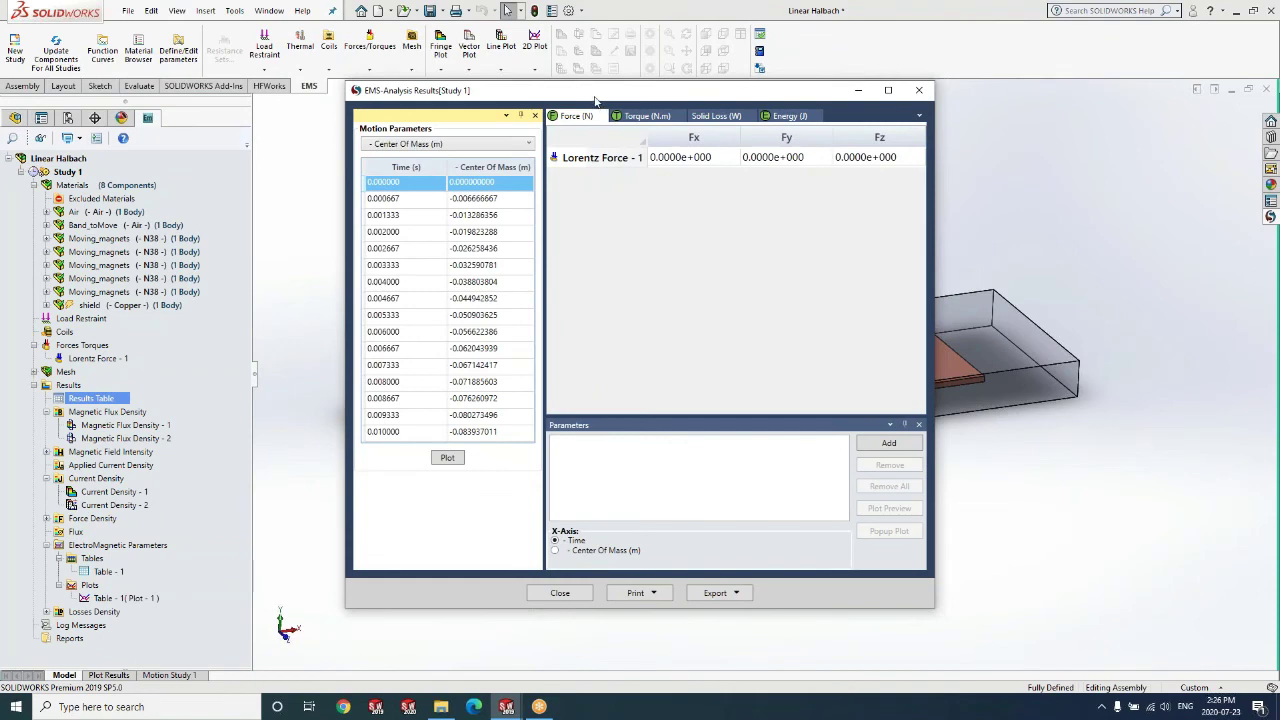
pyautogui.moveTo(600, 93); pyautogui.dragTo(439, 74)
pyautogui.click(306, 128)
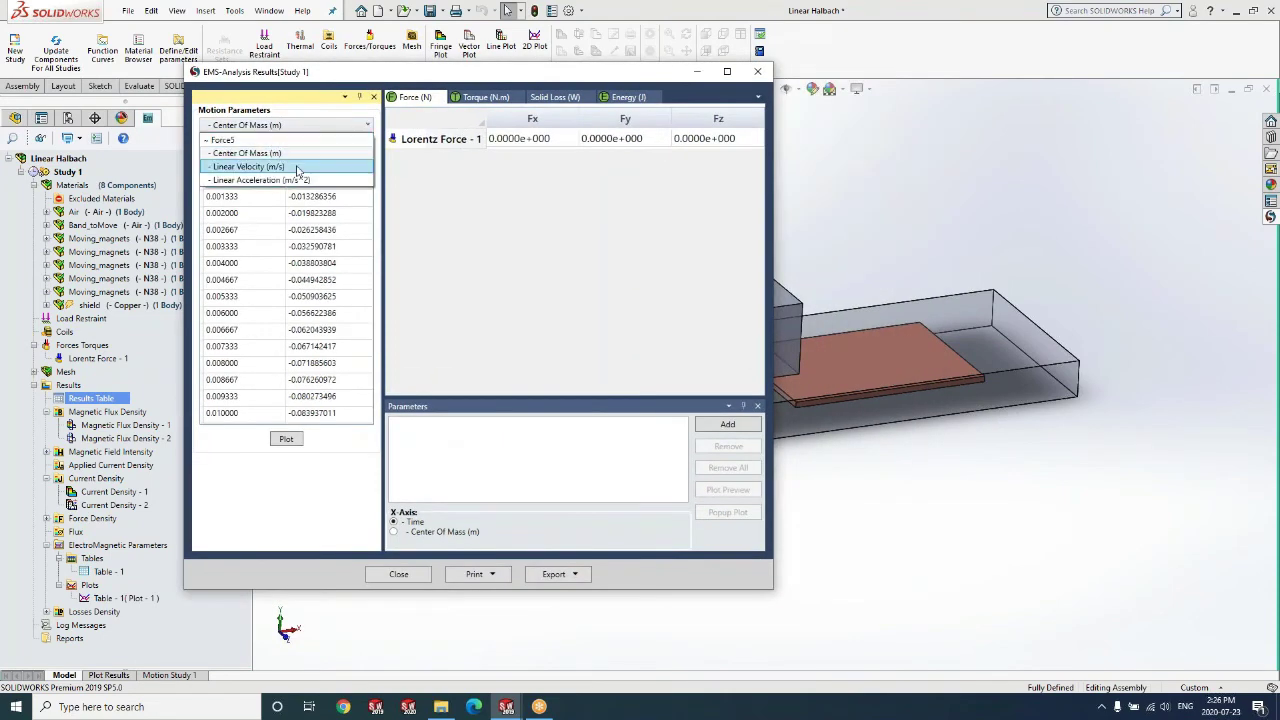
pyautogui.click(297, 168)
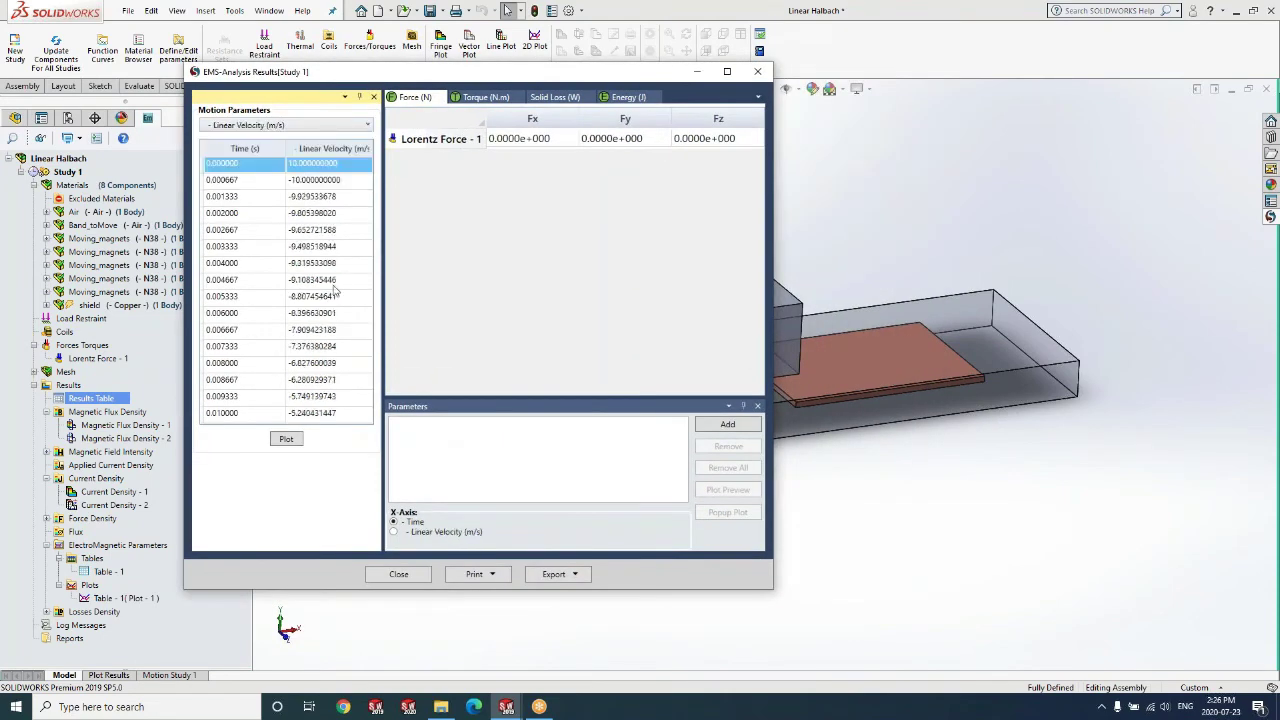
# Step: Plot the linear velocity against time, examine the curve full screen, and close the chart and results table
pyautogui.click(285, 441)
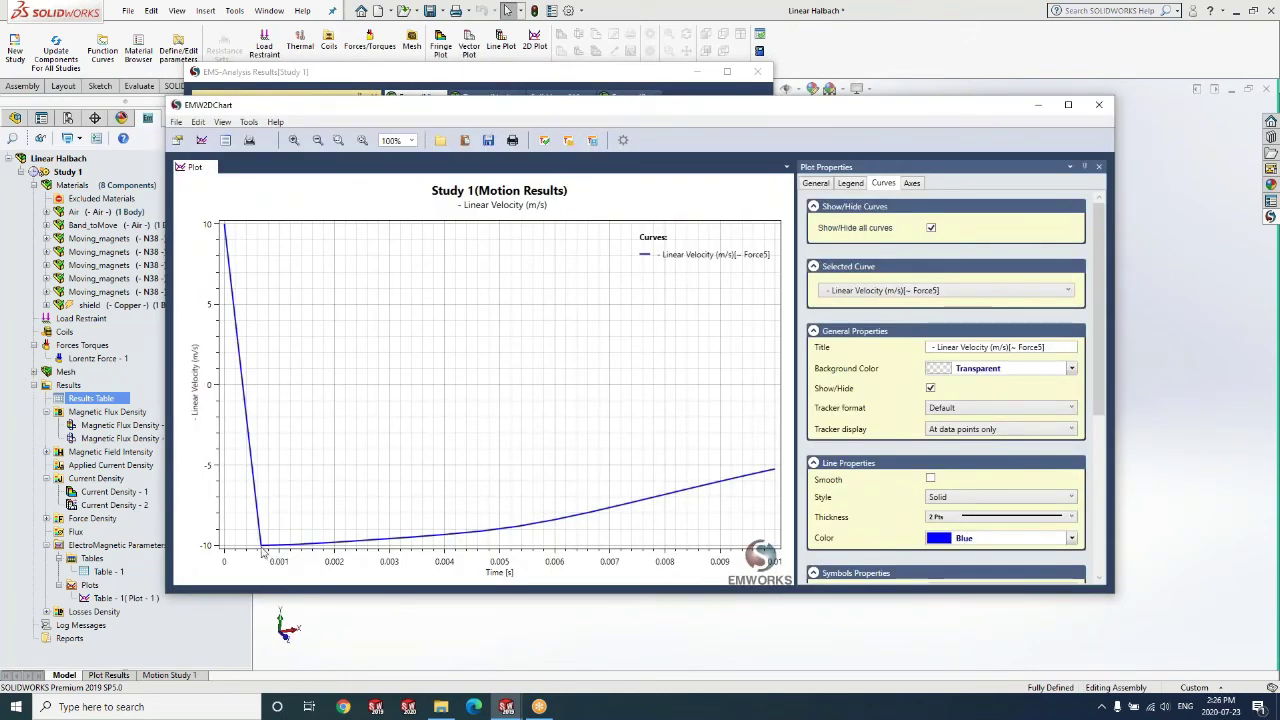
pyautogui.moveTo(874, 119); pyautogui.dragTo(540, 2)
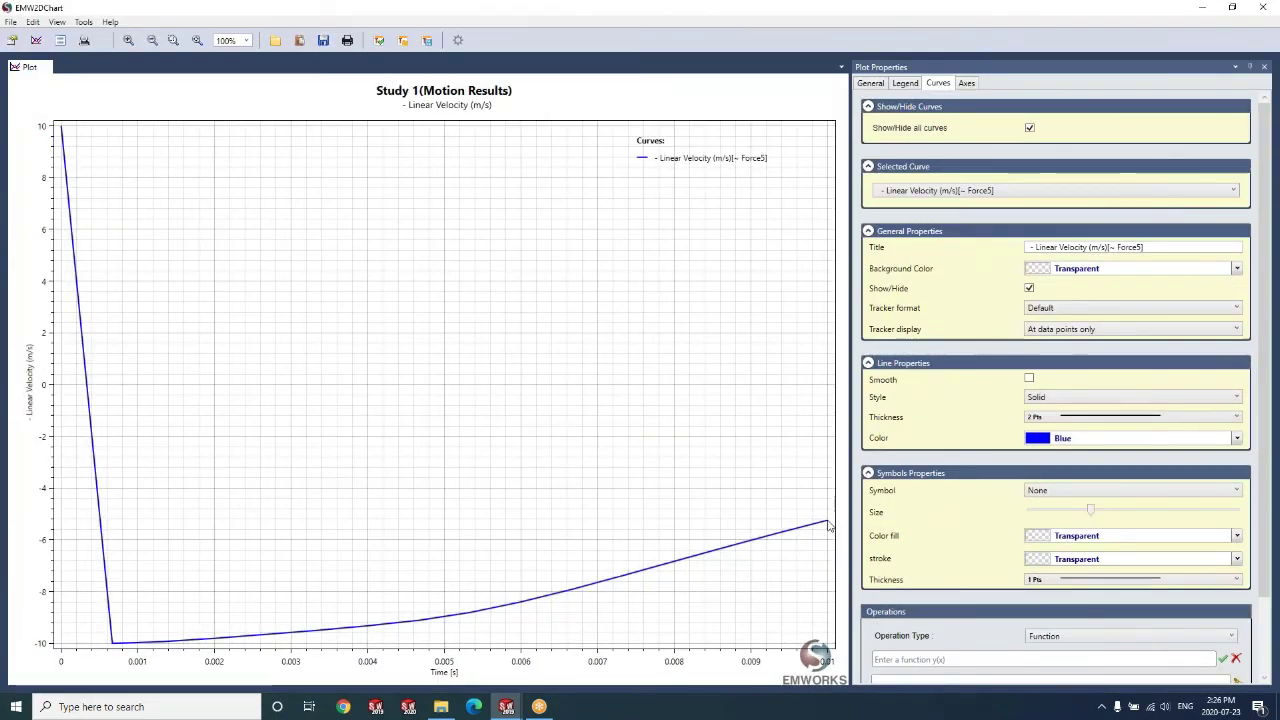
pyautogui.doubleClick(872, 15)
pyautogui.click(1100, 107)
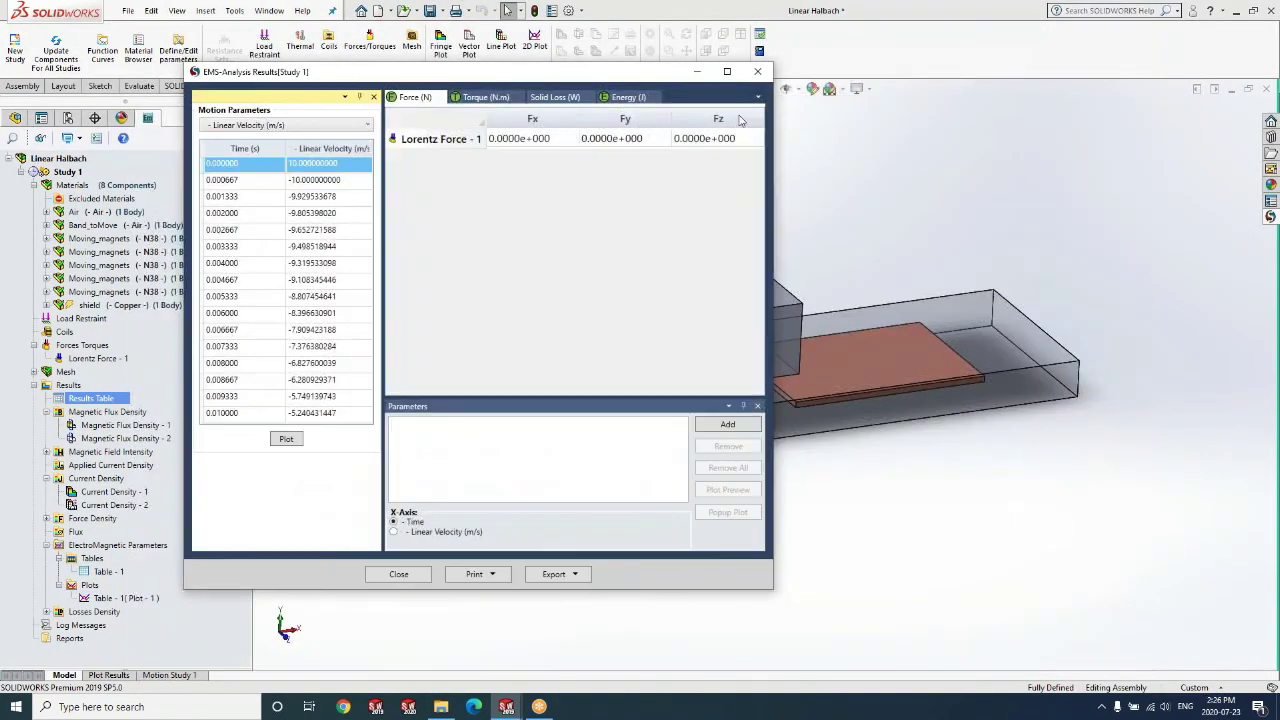
pyautogui.click(757, 71)
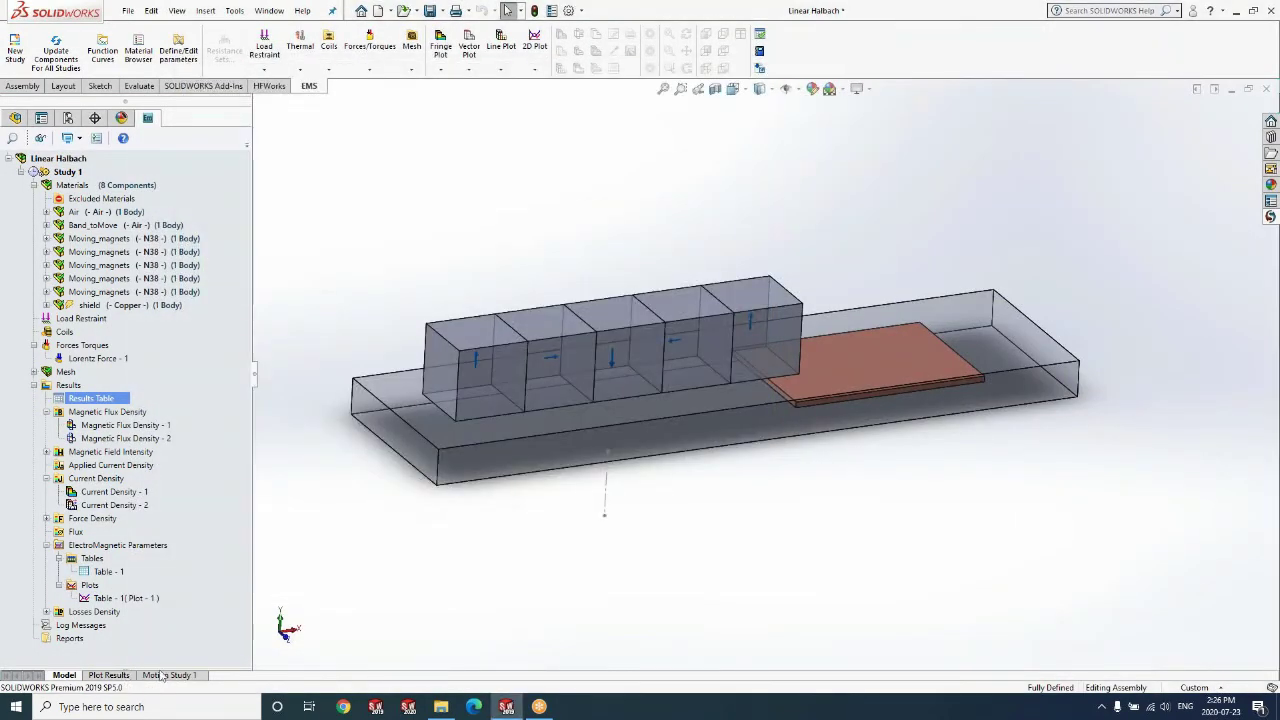
# Step: In Motion Study 1, show the Velocity1 result plot, enlarge it to examine the curve against time, and close it
pyautogui.click(165, 676)
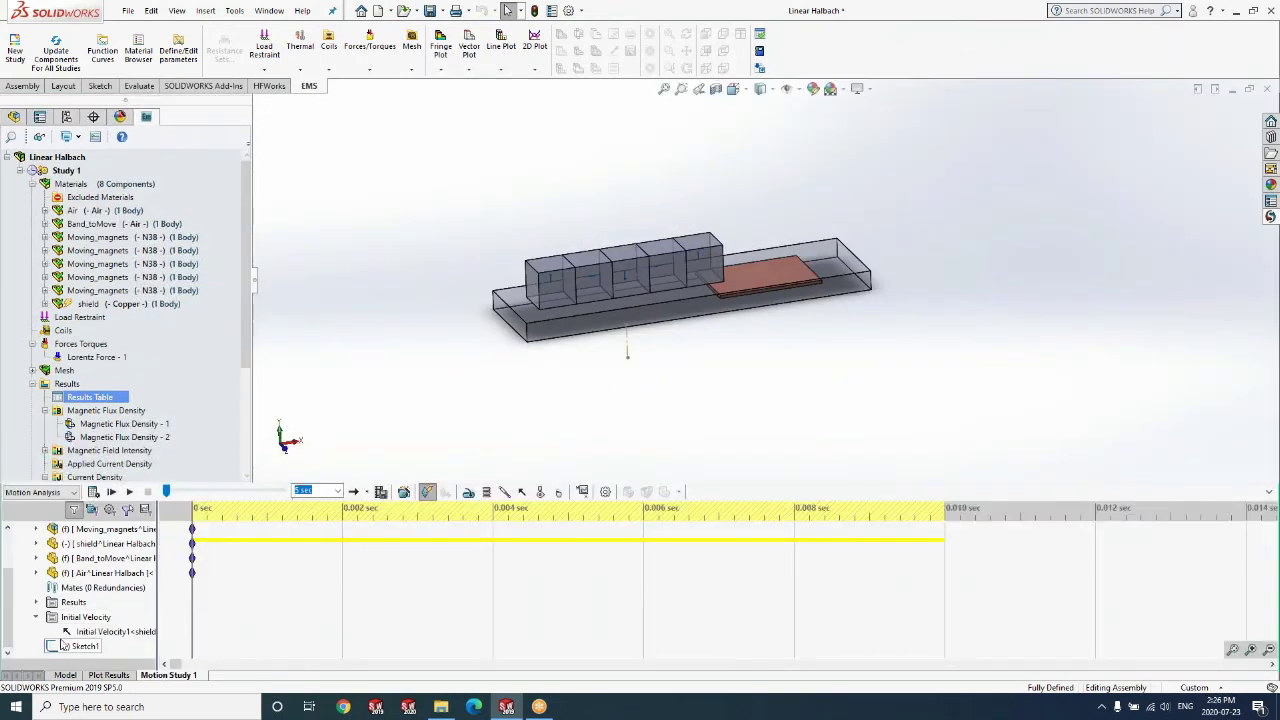
pyautogui.click(37, 602)
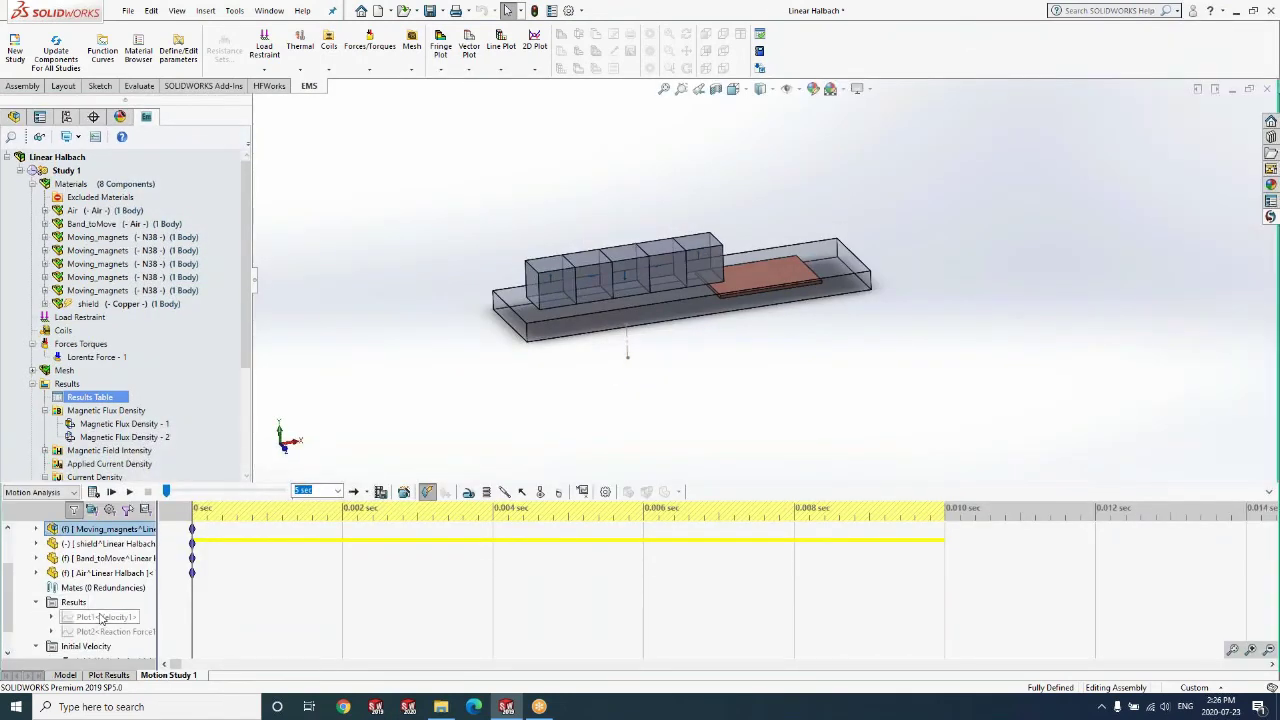
pyautogui.rightClick(97, 617)
pyautogui.click(120, 508)
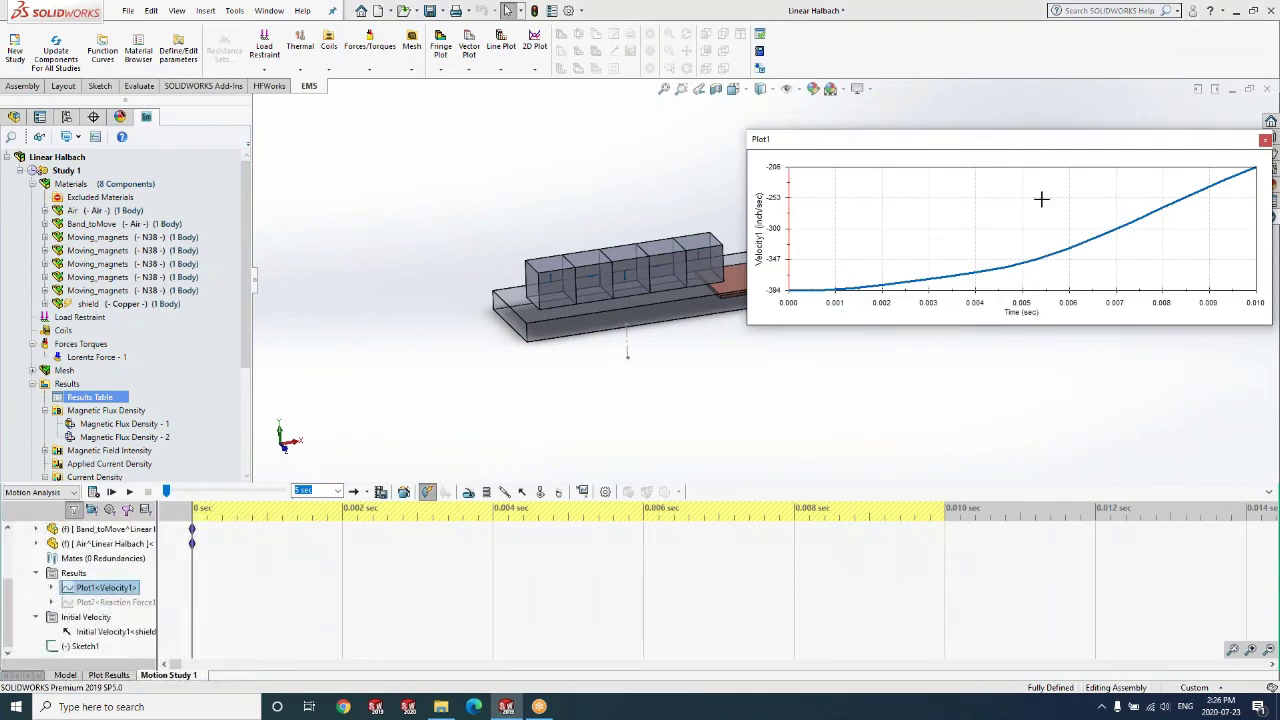
pyautogui.moveTo(1030, 145); pyautogui.dragTo(330, 105)
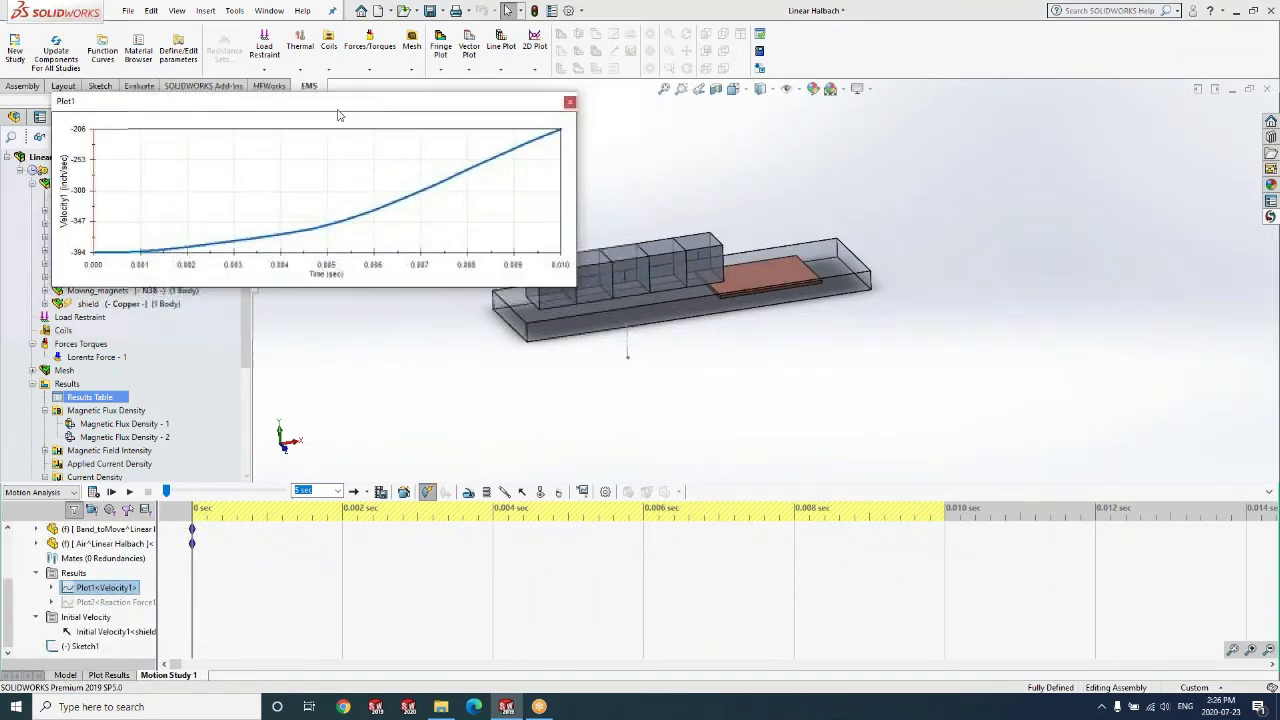
pyautogui.moveTo(578, 288); pyautogui.dragTo(662, 435)
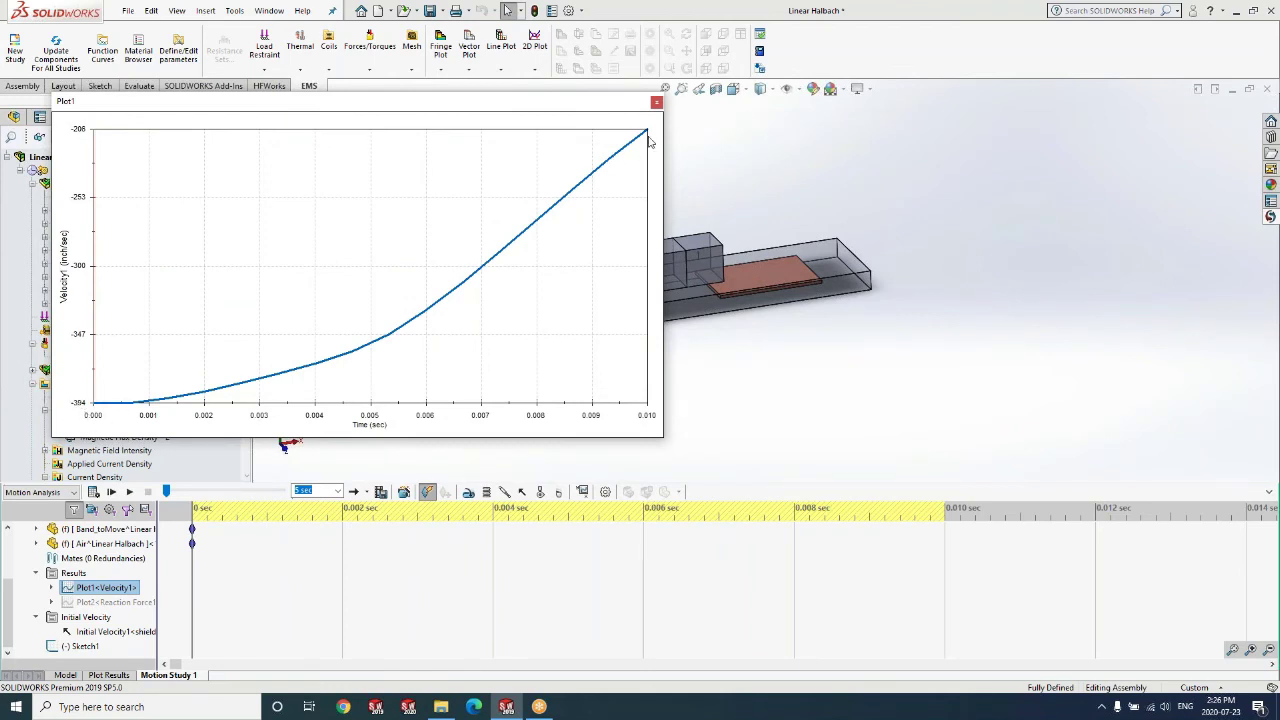
pyautogui.moveTo(596, 104); pyautogui.dragTo(570, 96)
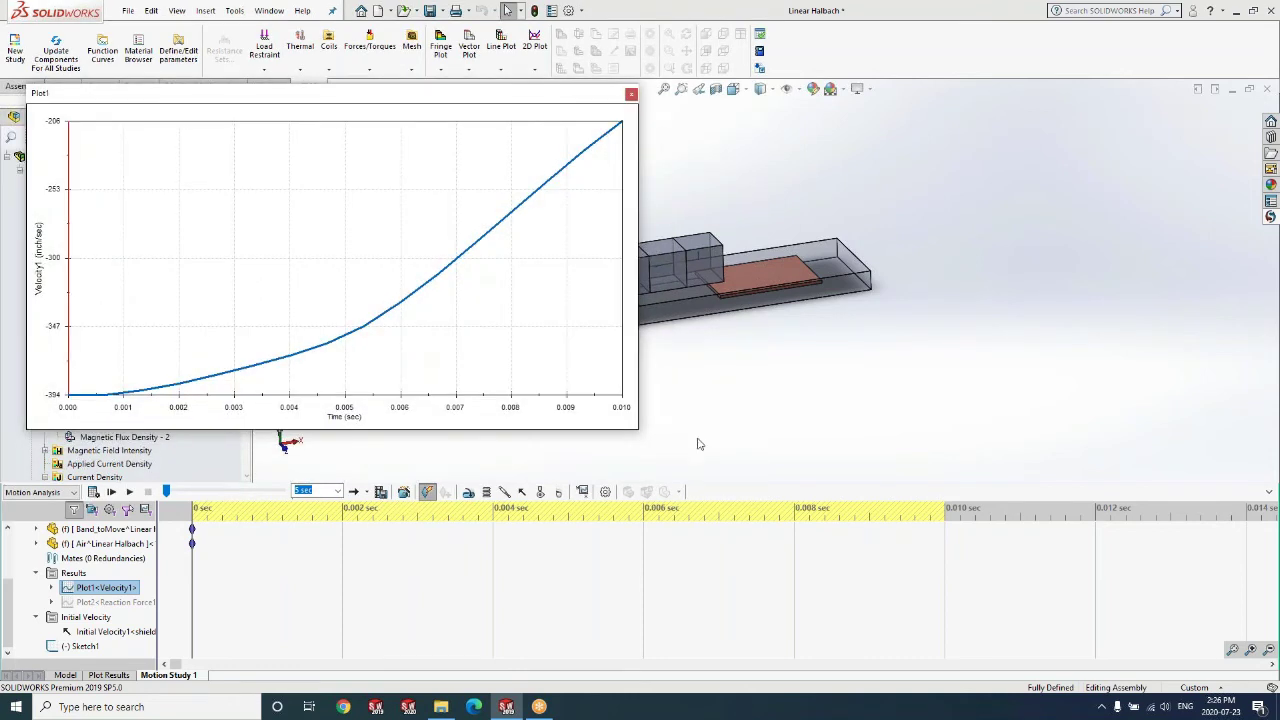
pyautogui.moveTo(637, 428); pyautogui.dragTo(548, 338)
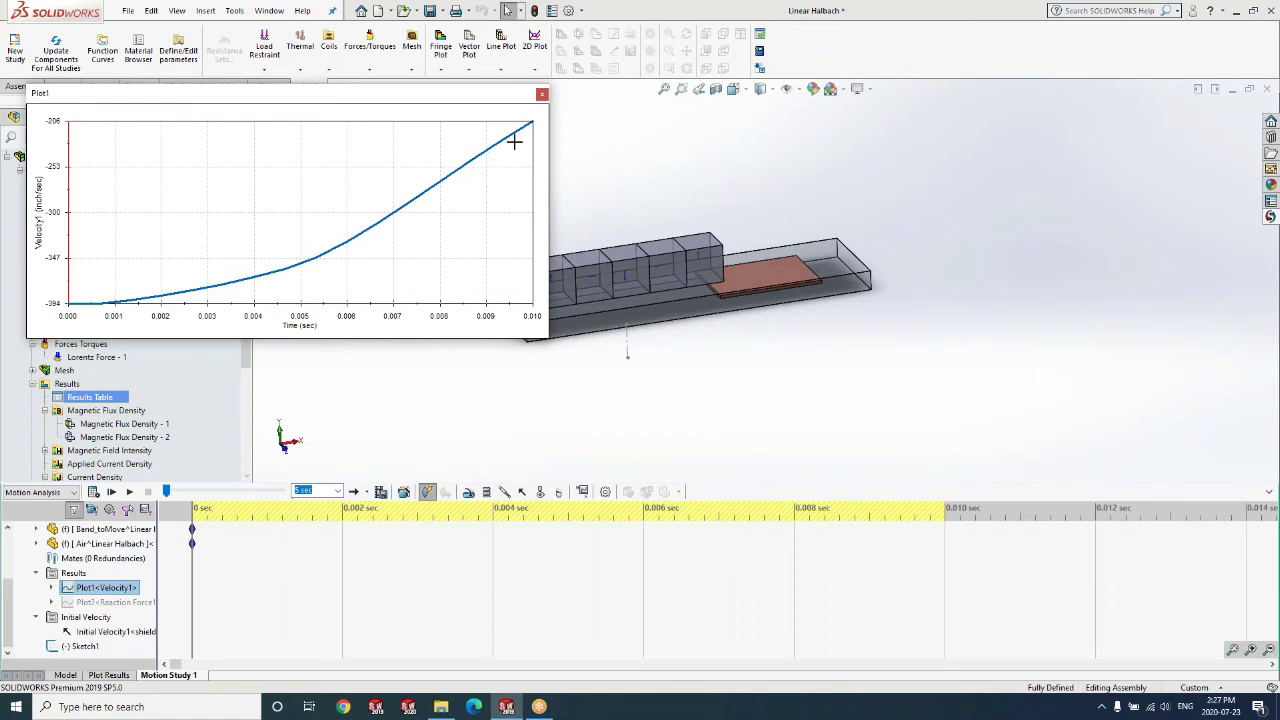
pyautogui.moveTo(529, 131)
pyautogui.click(541, 94)
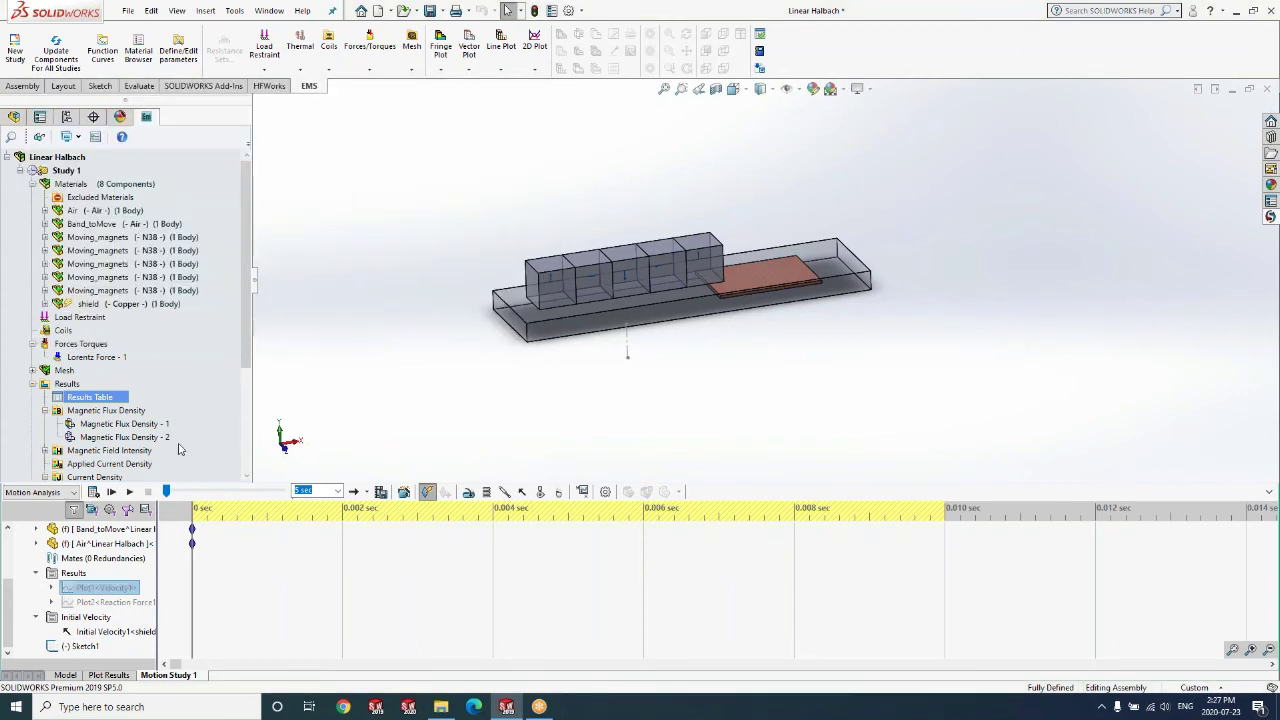
# Step: Show the motion study's Reaction Force1 plot, examine the force against time, and close the plot
pyautogui.rightClick(136, 602)
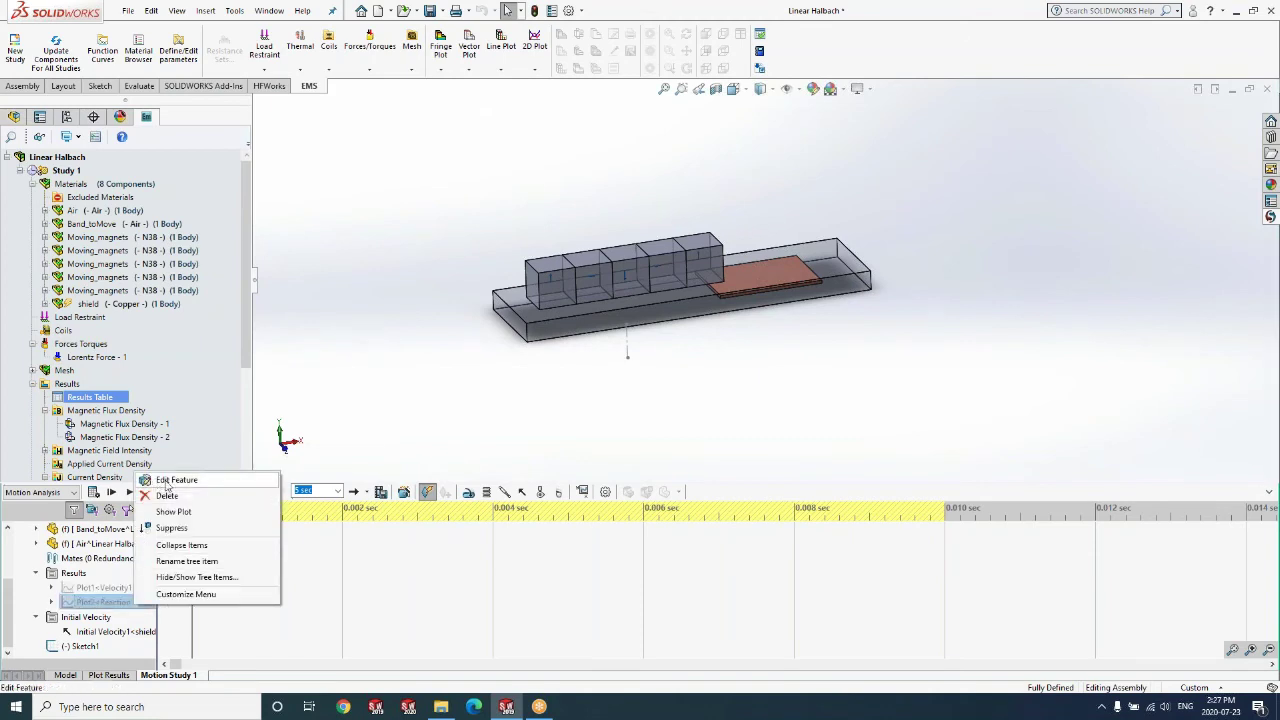
pyautogui.click(173, 511)
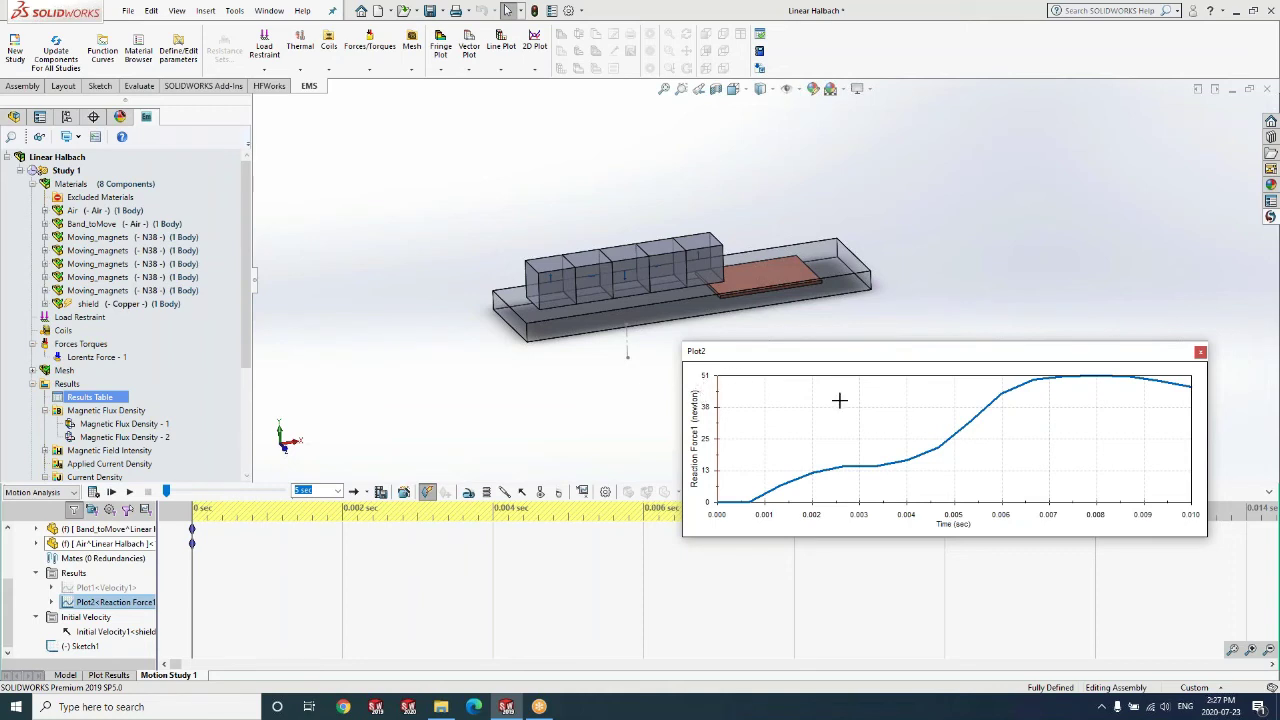
pyautogui.click(1201, 353)
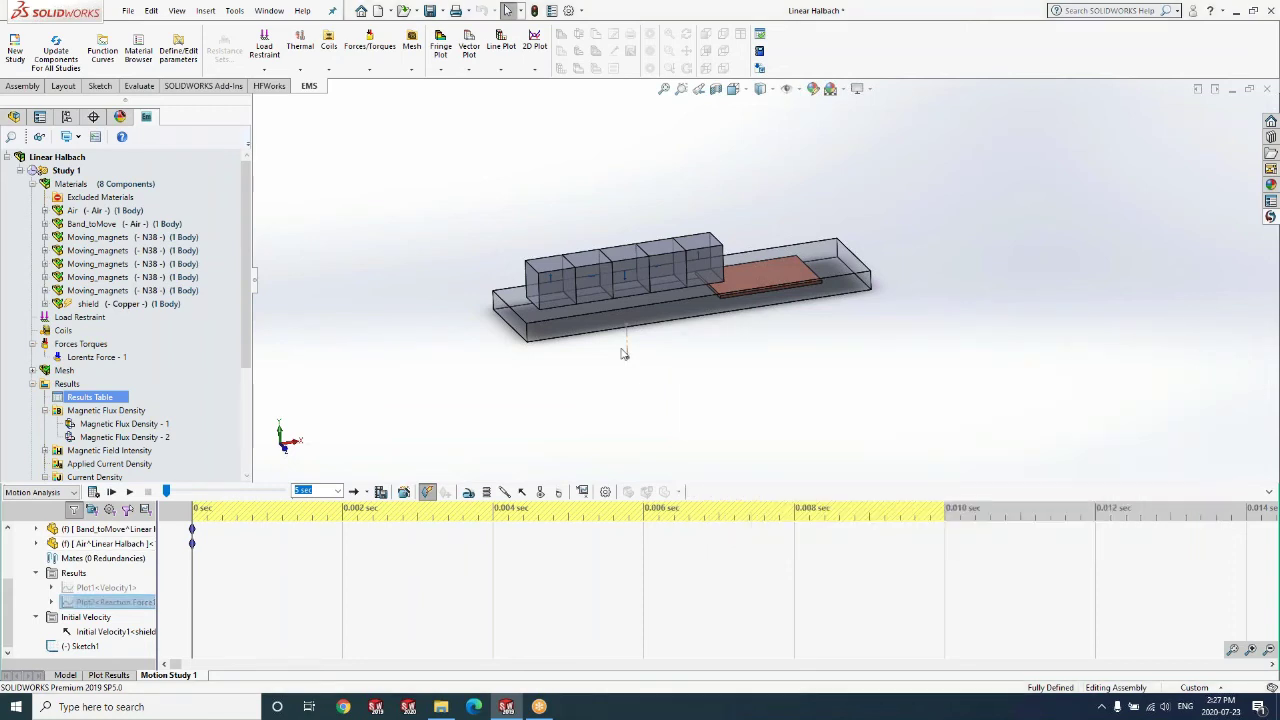
# Step: Display the Magnetic Flux Density - 1 result of Study 1 and examine the distribution across the magnets and moving band
pyautogui.scroll(-2, 624, 356)
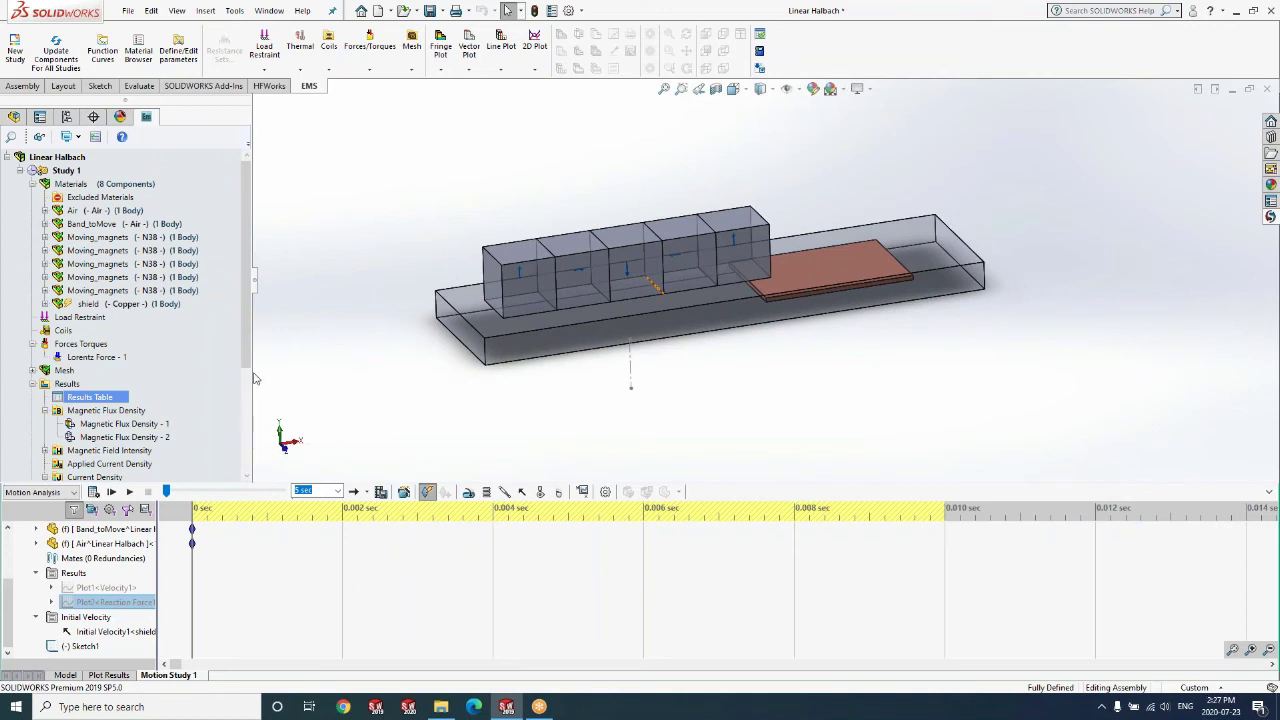
pyautogui.scroll(-2, 249, 378)
pyautogui.click(153, 395)
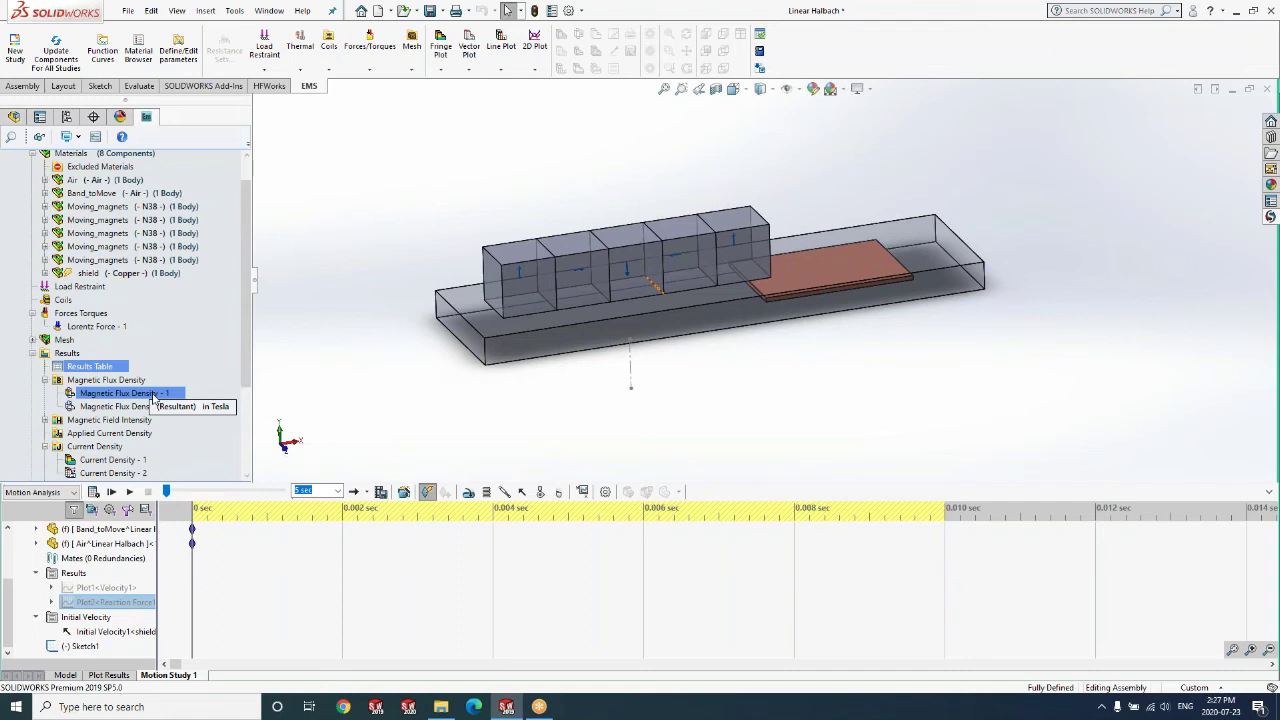
pyautogui.doubleClick(153, 395)
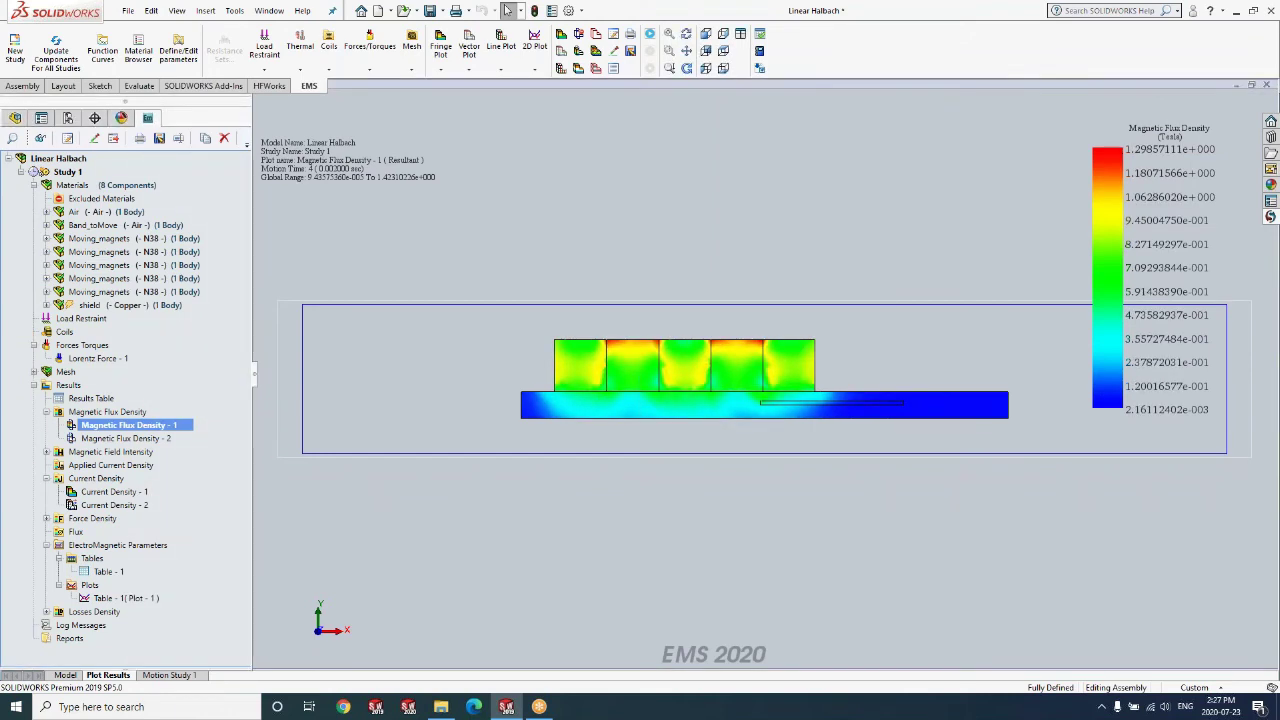
pyautogui.scroll(-1, 866, 376)
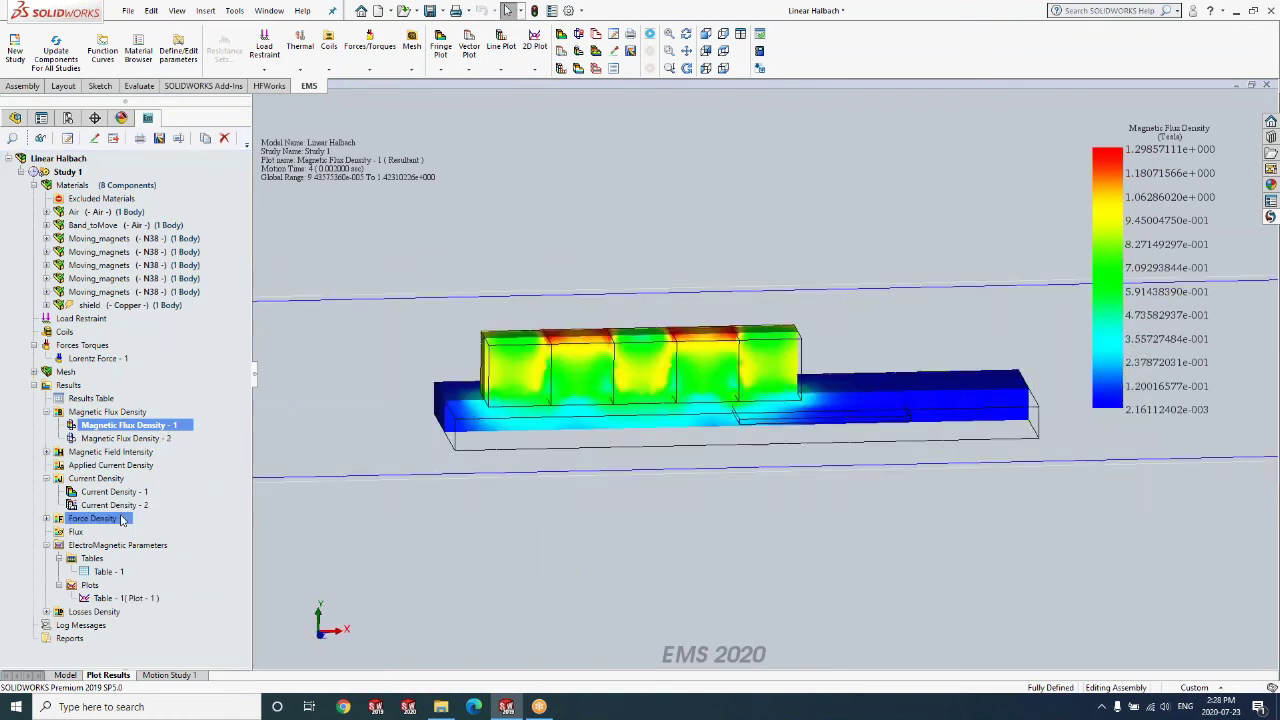
# Step: Display the Current Density - 2 vector plot and examine the eddy current loops in the copper shield up close and in overview
pyautogui.click(120, 505)
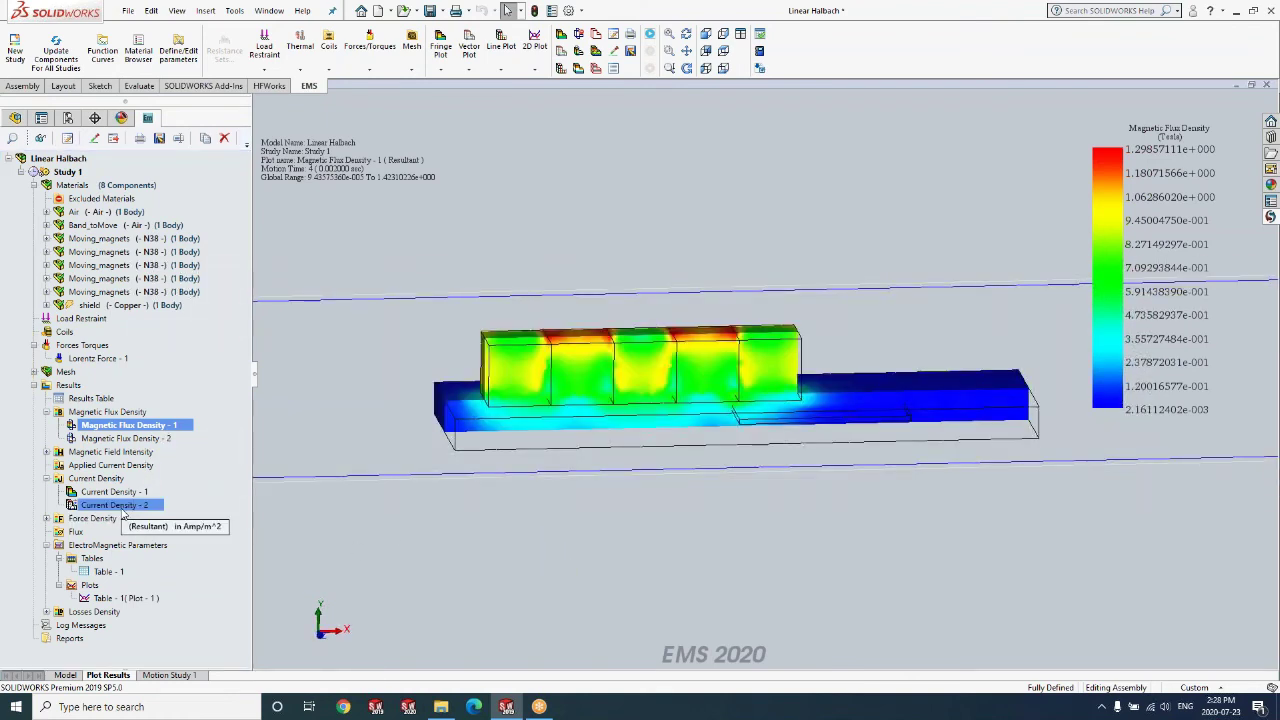
pyautogui.doubleClick(122, 508)
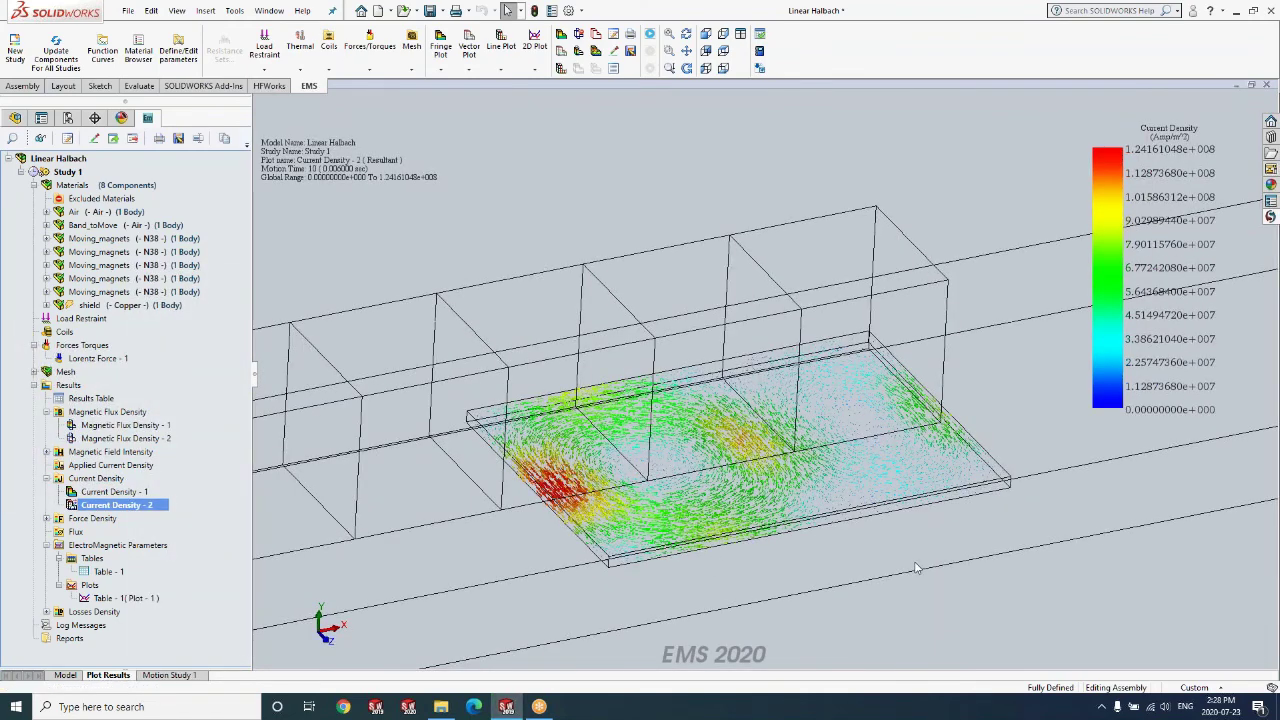
pyautogui.scroll(2, 914, 563)
pyautogui.moveTo(905, 568); pyautogui.dragTo(767, 519, button='middle')
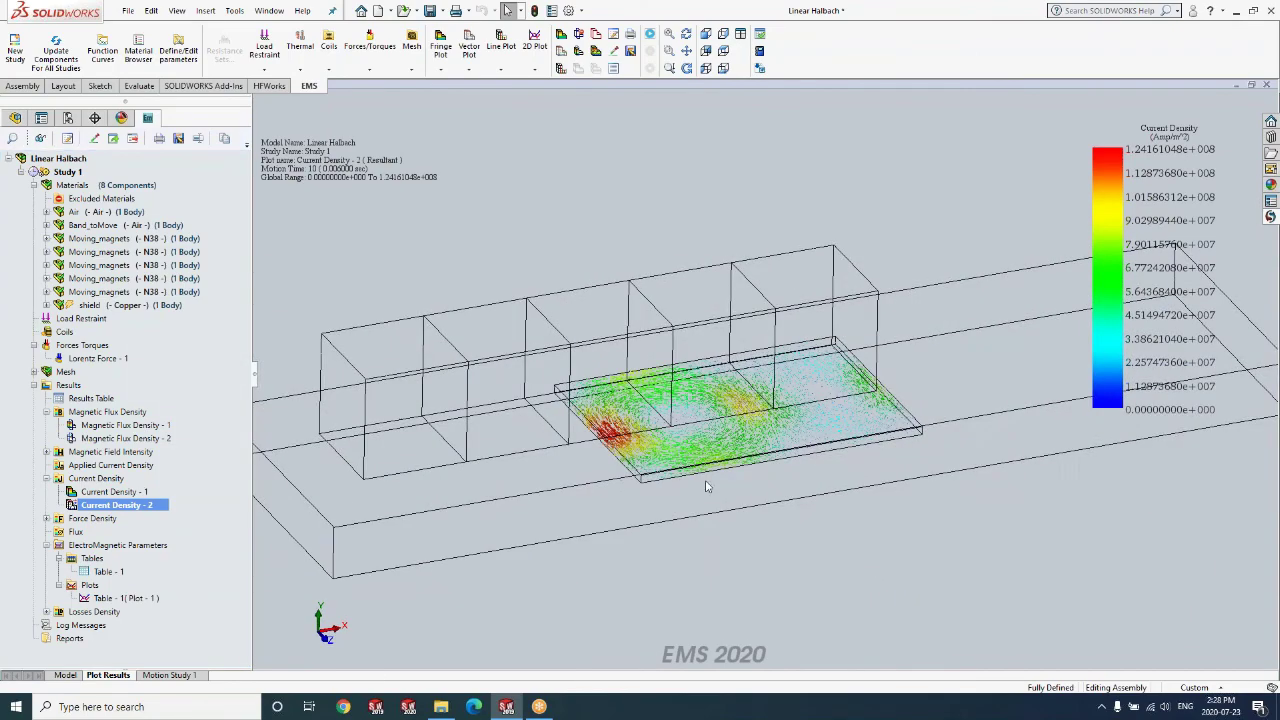
pyautogui.scroll(-5, 700, 430)
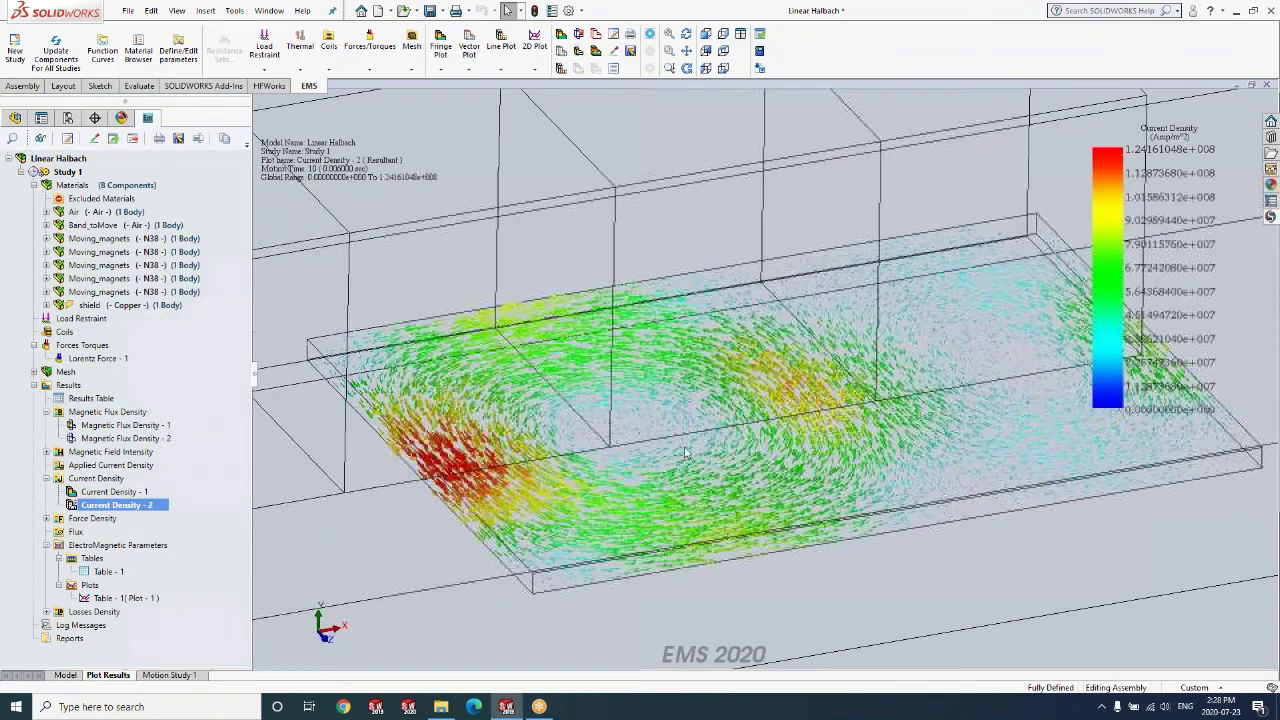
pyautogui.scroll(-2, 690, 445)
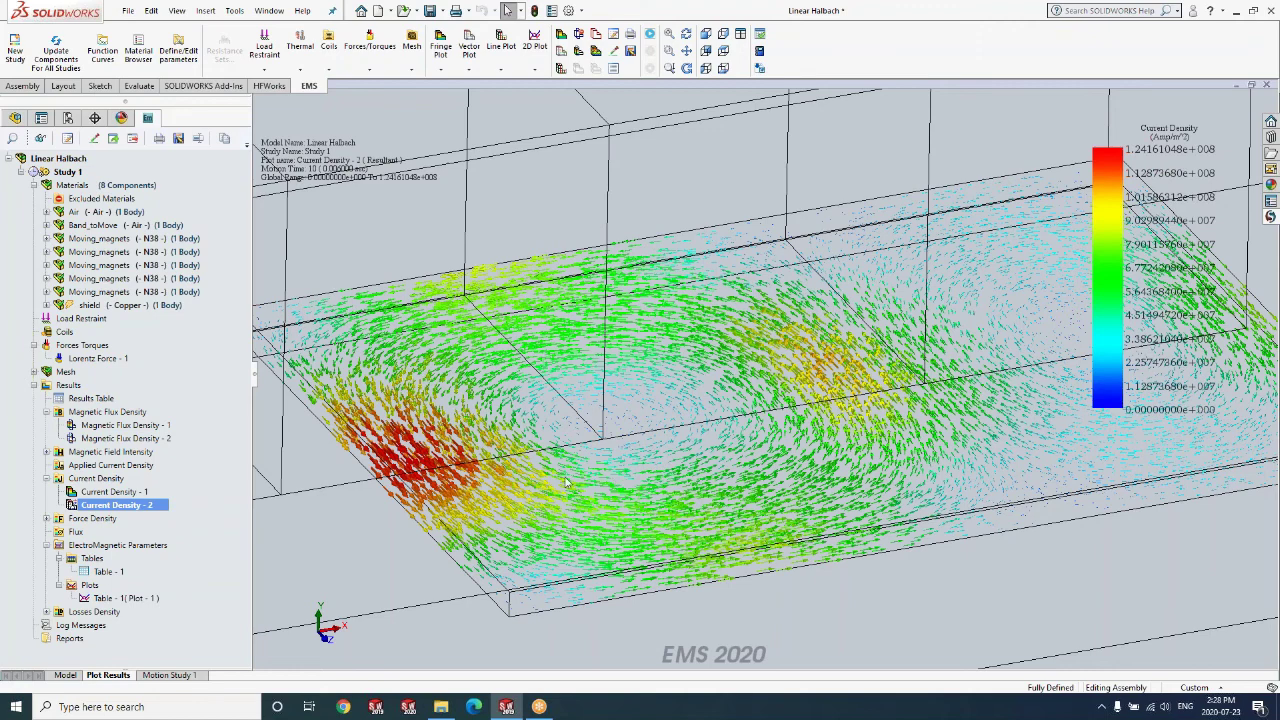
pyautogui.scroll(2, 860, 380)
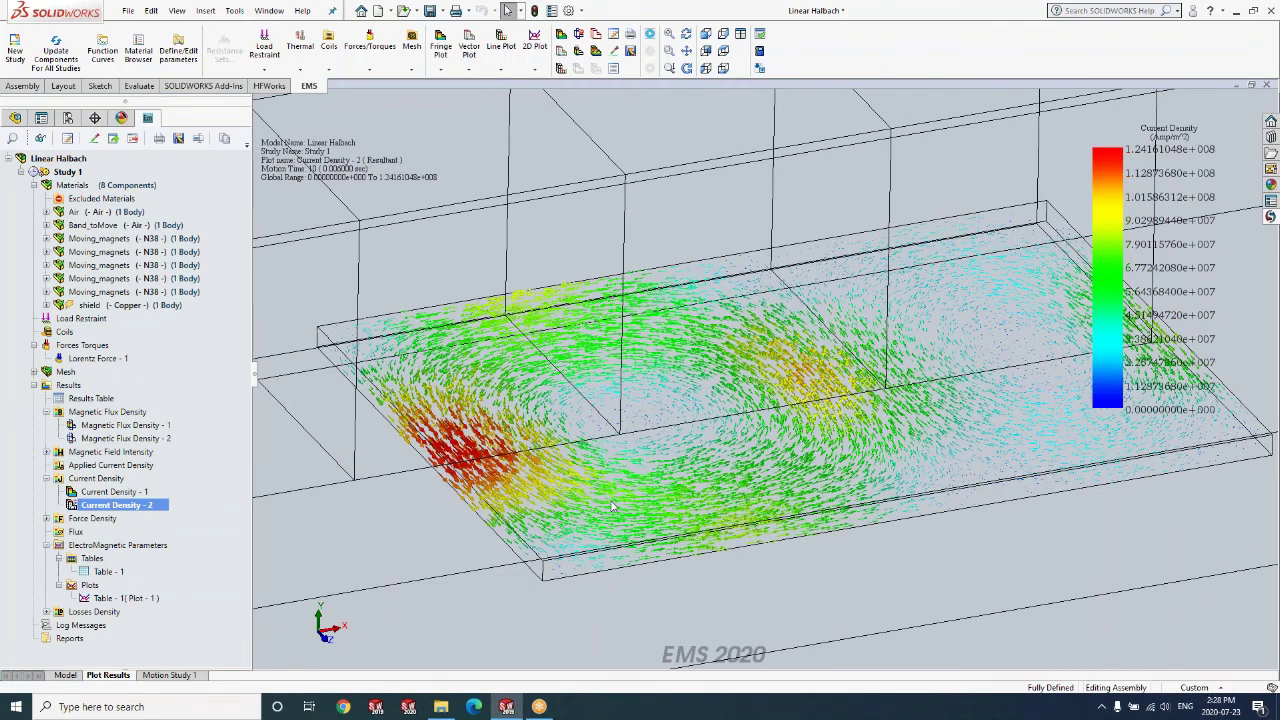
pyautogui.scroll(3, 613, 508)
pyautogui.scroll(3, 613, 510)
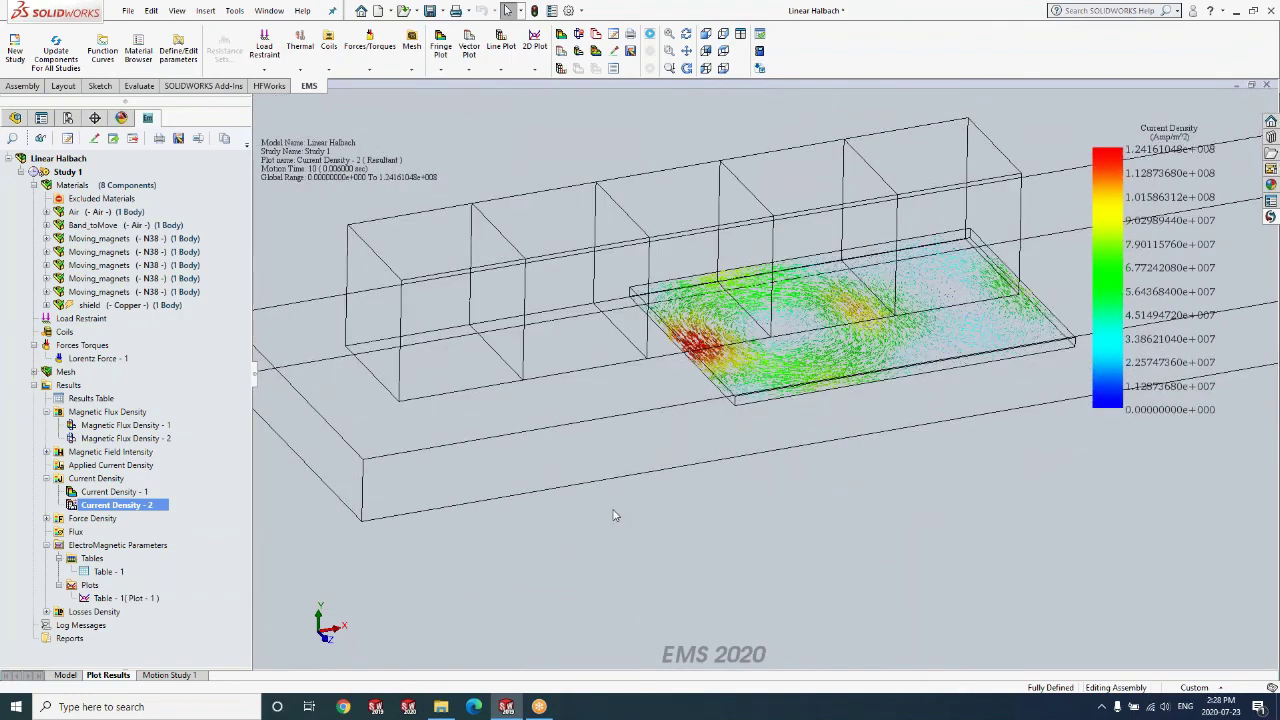
# Step: Animate the Current Density - 2 plot versus time to watch the eddy currents as the shield moves
pyautogui.rightClick(106, 506)
pyautogui.moveTo(160, 172)
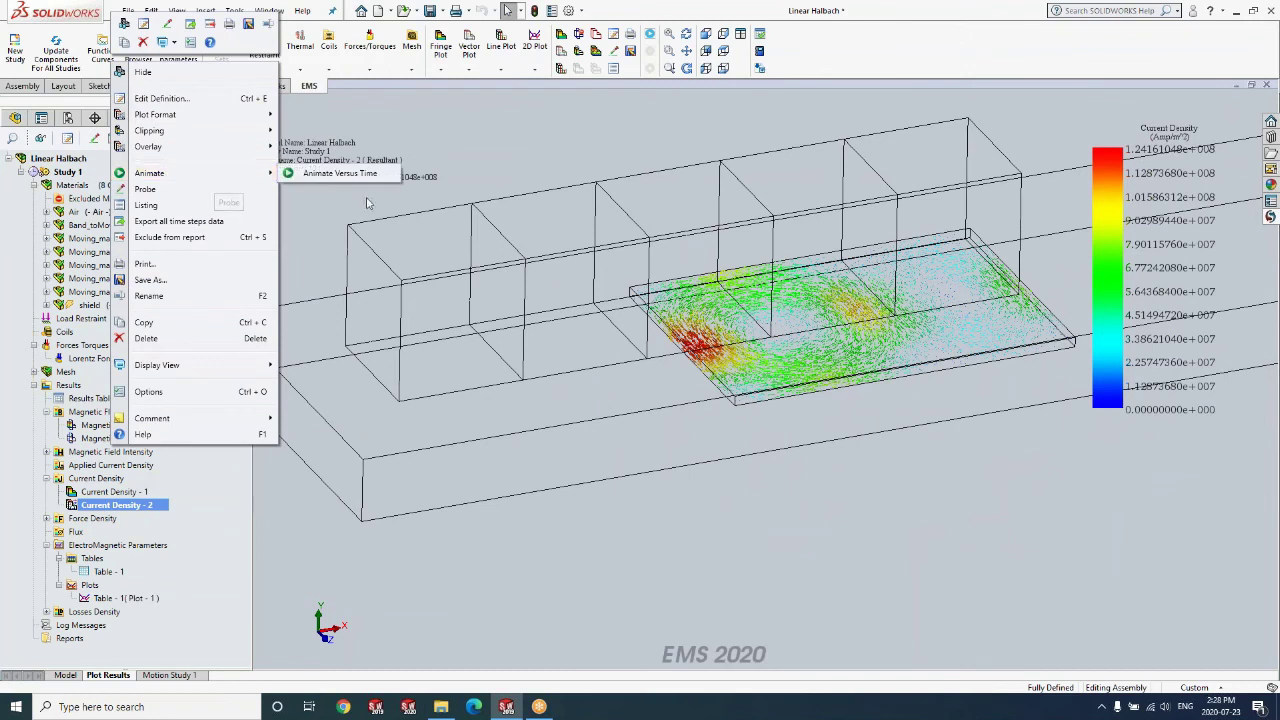
pyautogui.click(316, 181)
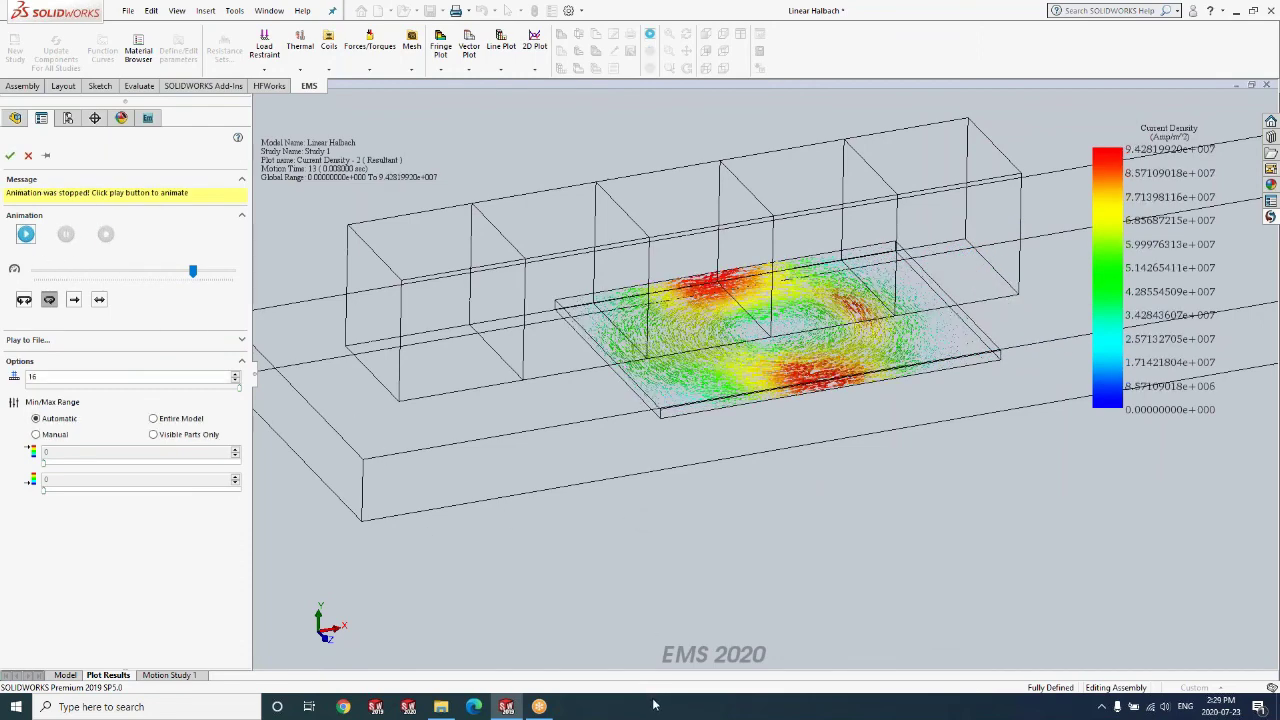
# Step: Switch to the PowerPoint presentation, start the slide show from the current Demonstration slide, and advance to the Workflow slide
pyautogui.moveTo(554, 704)
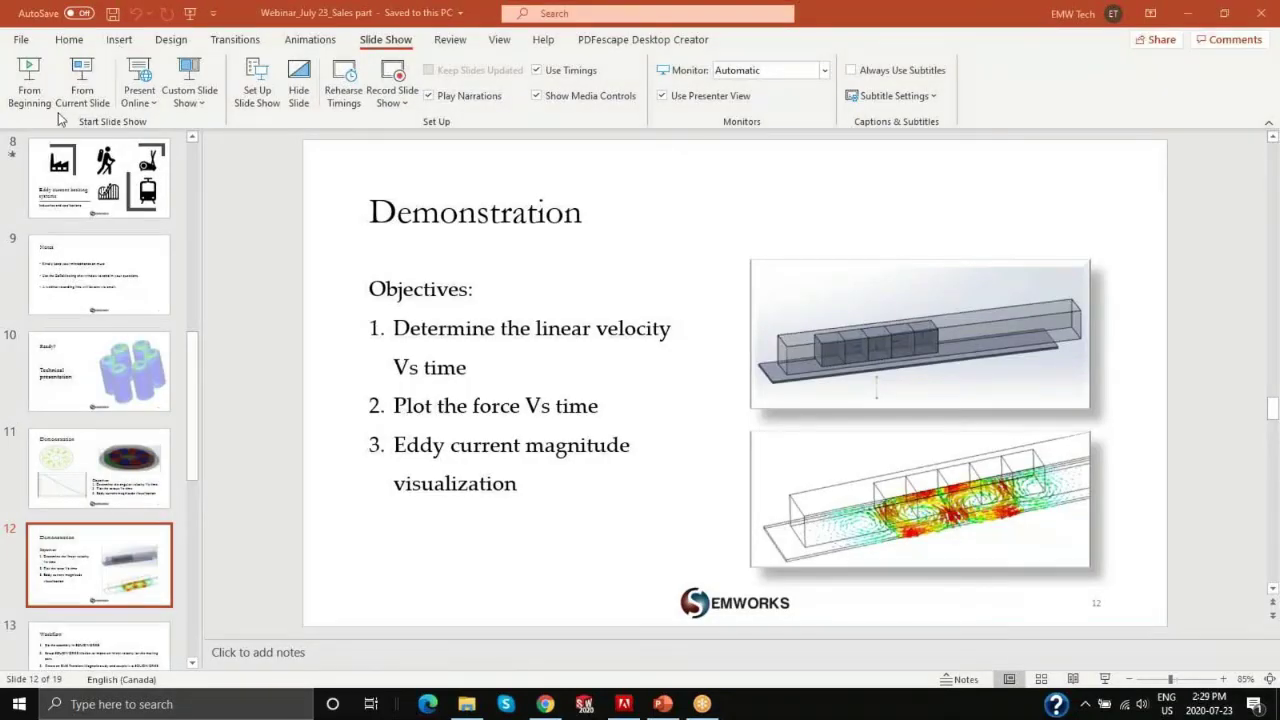
pyautogui.click(85, 82)
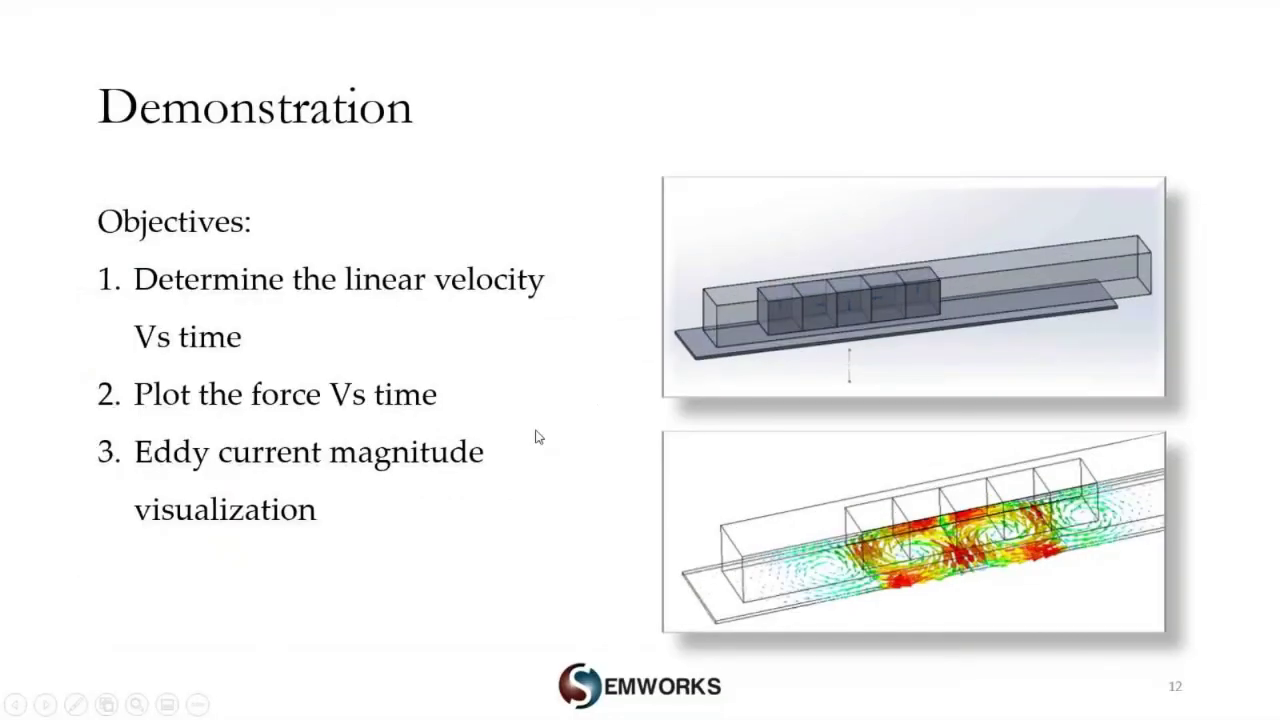
pyautogui.click(536, 454)
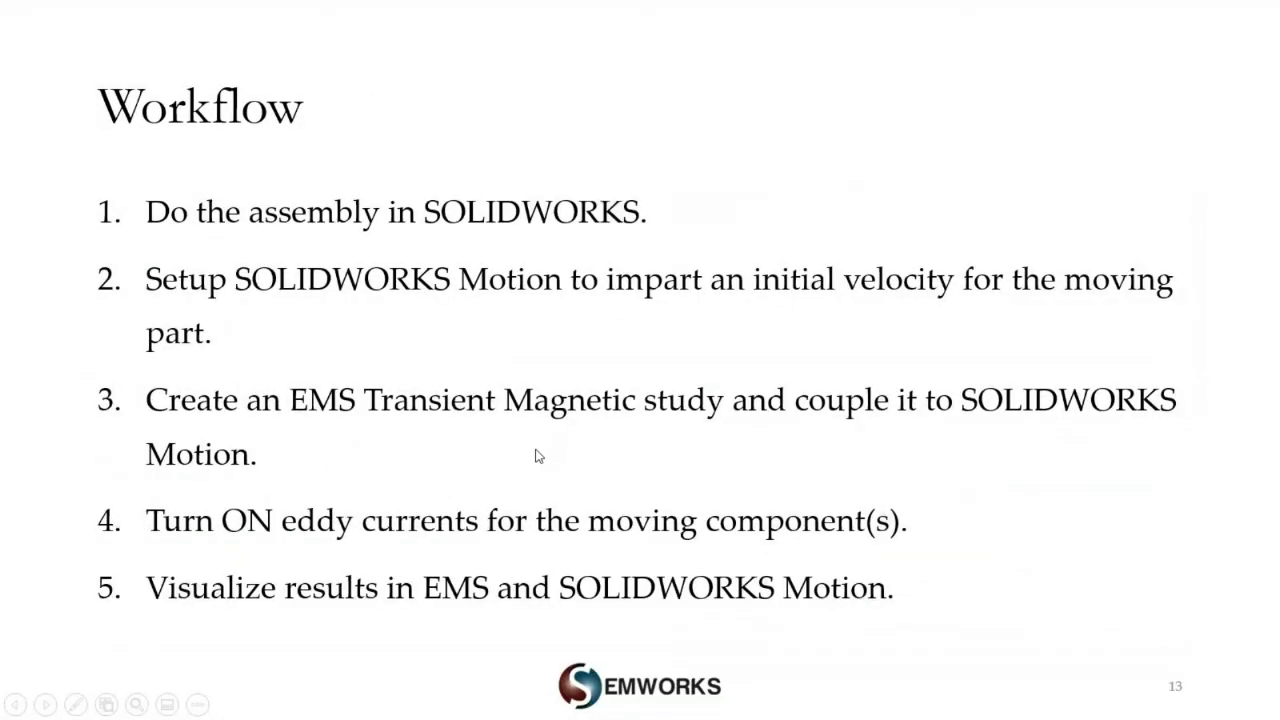